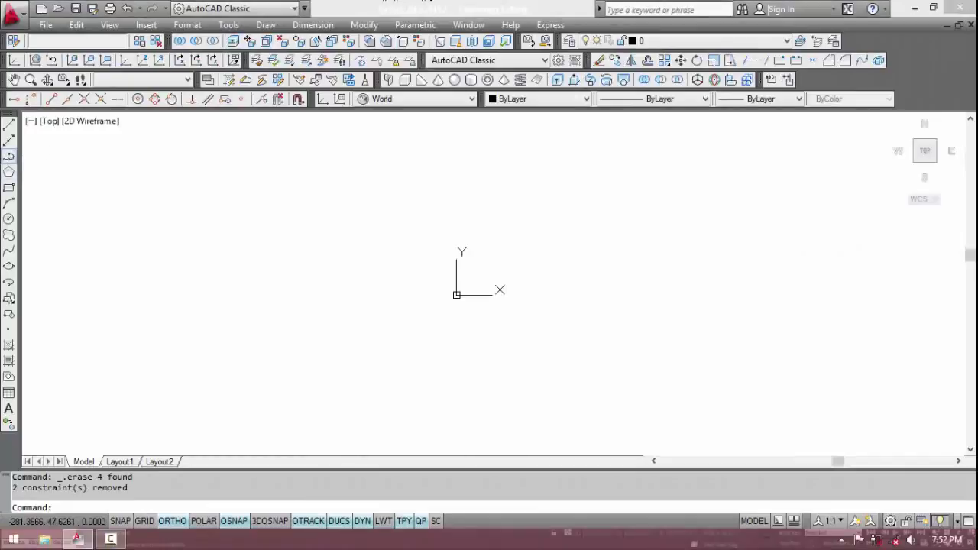
Step: Draw a polyline with an 11.25 rise, a 35 run, another 11.25 rise and a 25 run
click(8, 157)
click(353, 334)
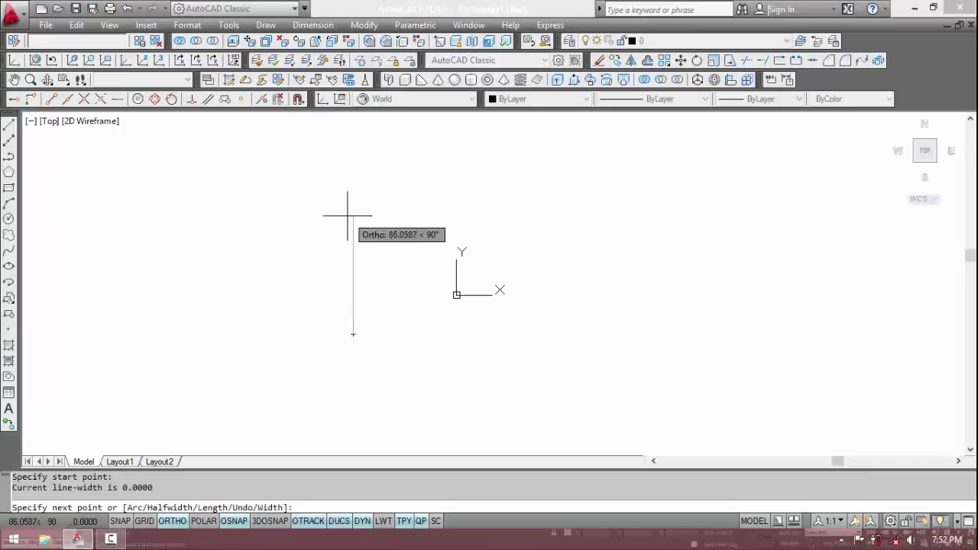
text(11.25)
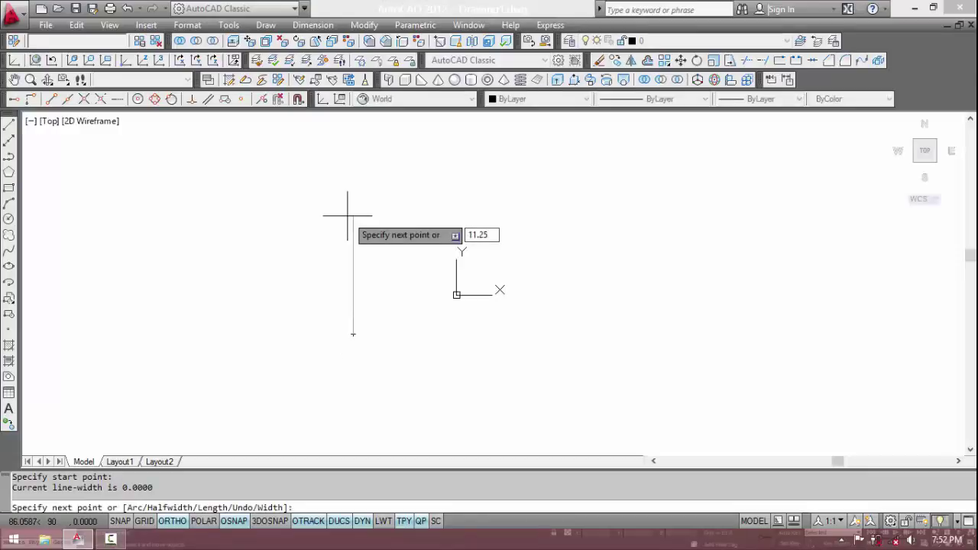
key(Return)
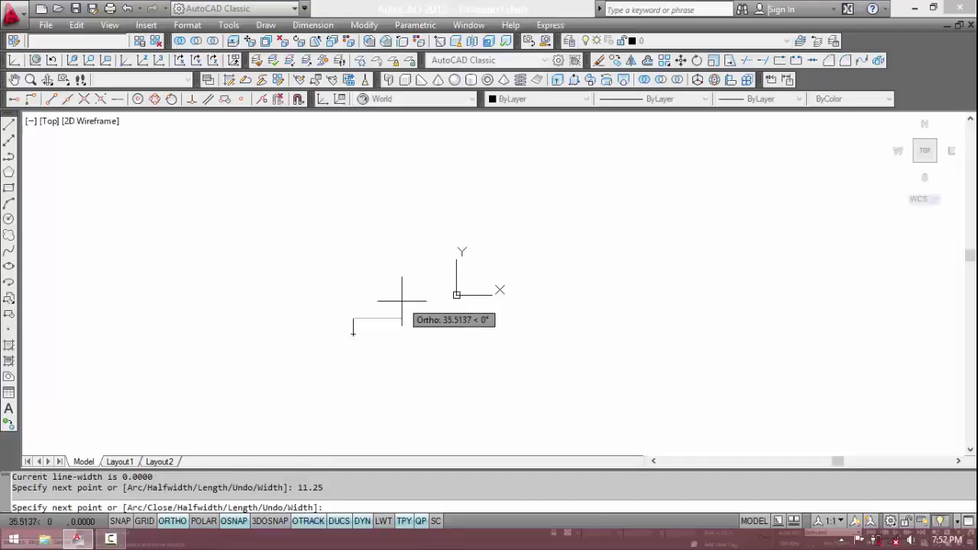
text(35)
key(Return)
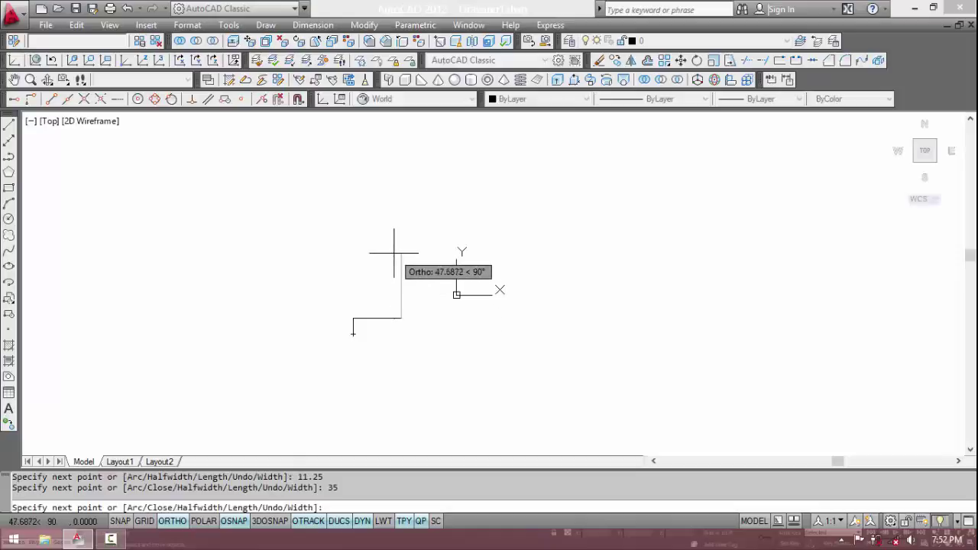
text(11.25)
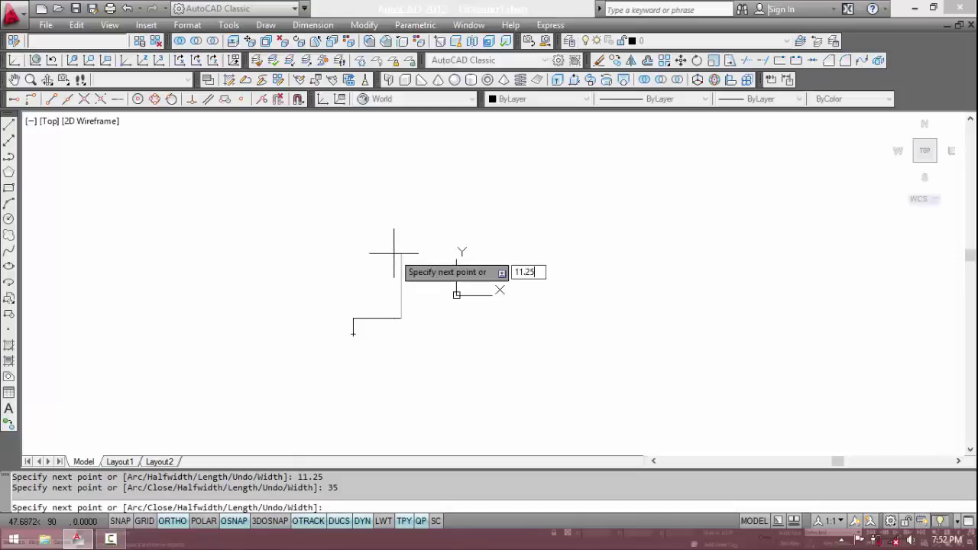
key(Return)
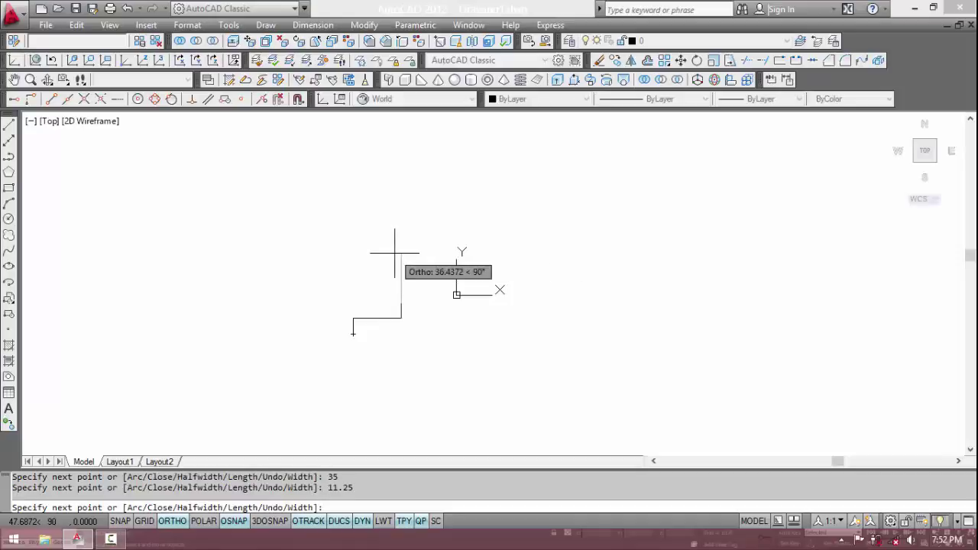
text(25)
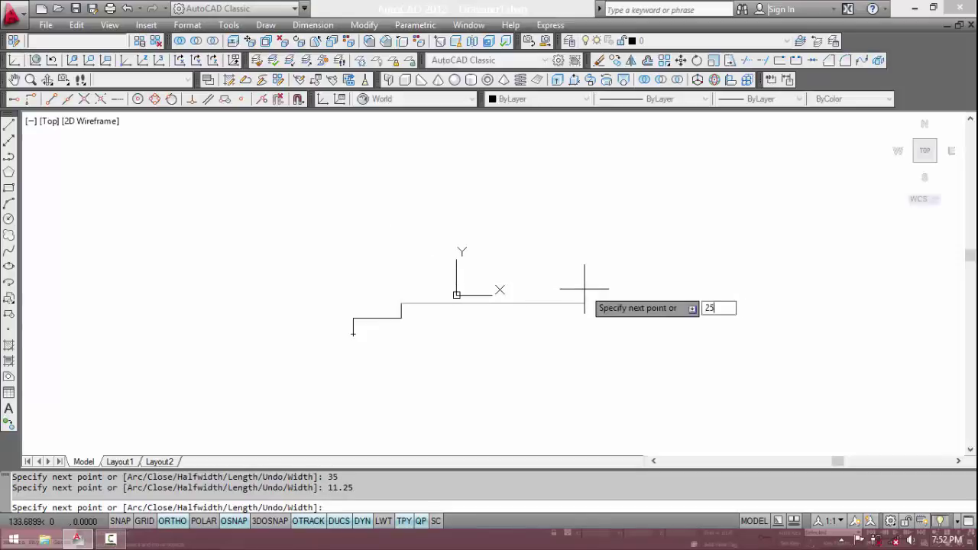
key(Return)
scroll(535, 359, up, 3)
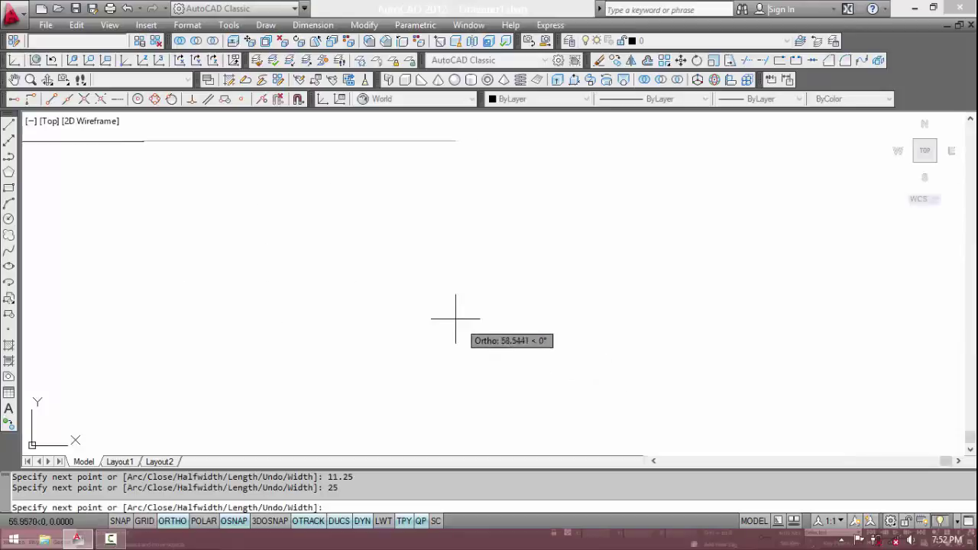
scroll(414, 298, down, 1)
Step: Continue the polyline 90 up, 15 to the right and 32.5 down
middle_drag(393, 292, 565, 336)
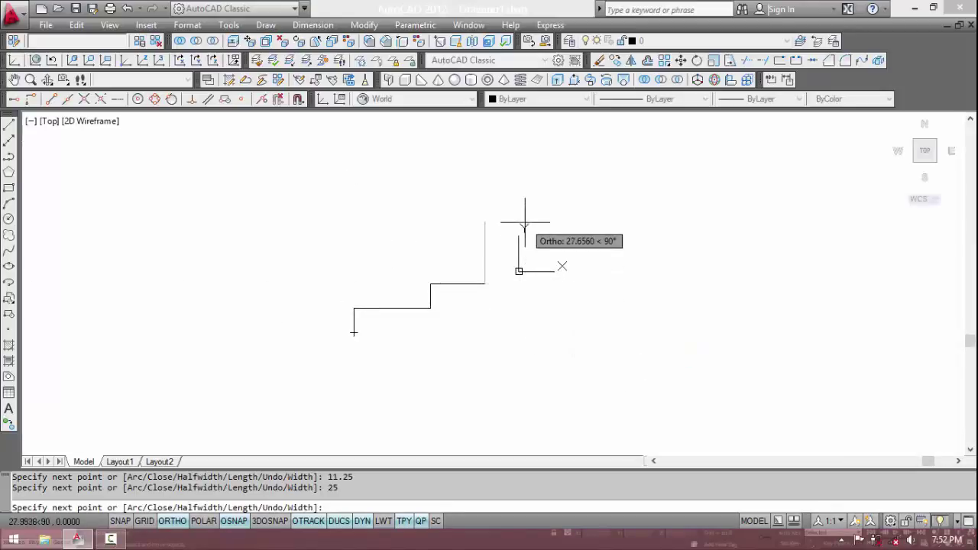
text(90)
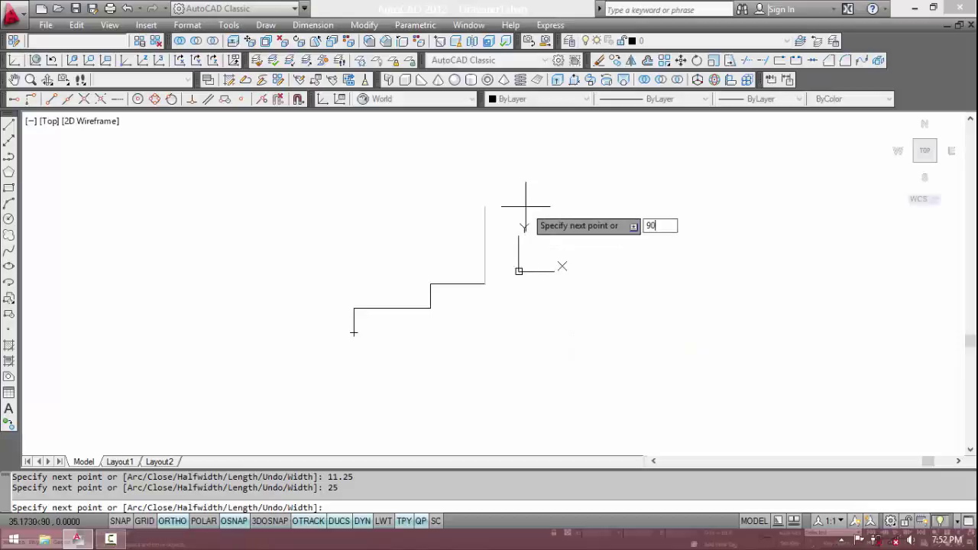
key(Return)
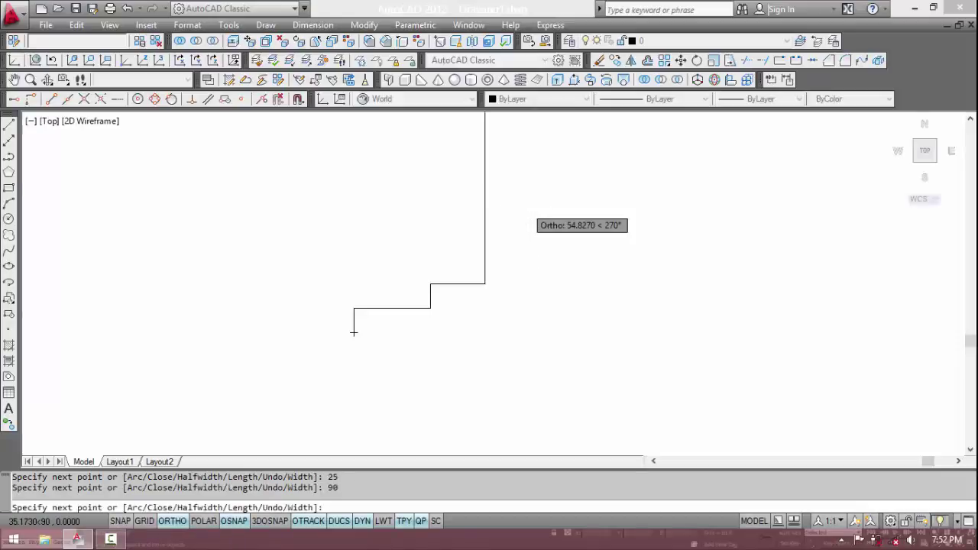
scroll(524, 214, down, 3)
middle_drag(524, 228, 496, 266)
scroll(513, 219, up, 2)
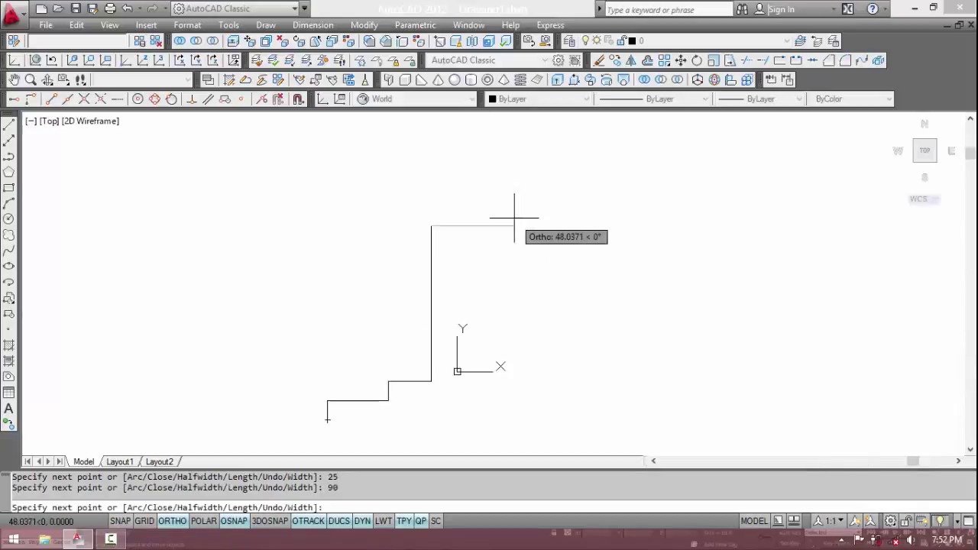
scroll(512, 219, up, 2)
scroll(519, 191, down, 2)
middle_drag(518, 198, 519, 180)
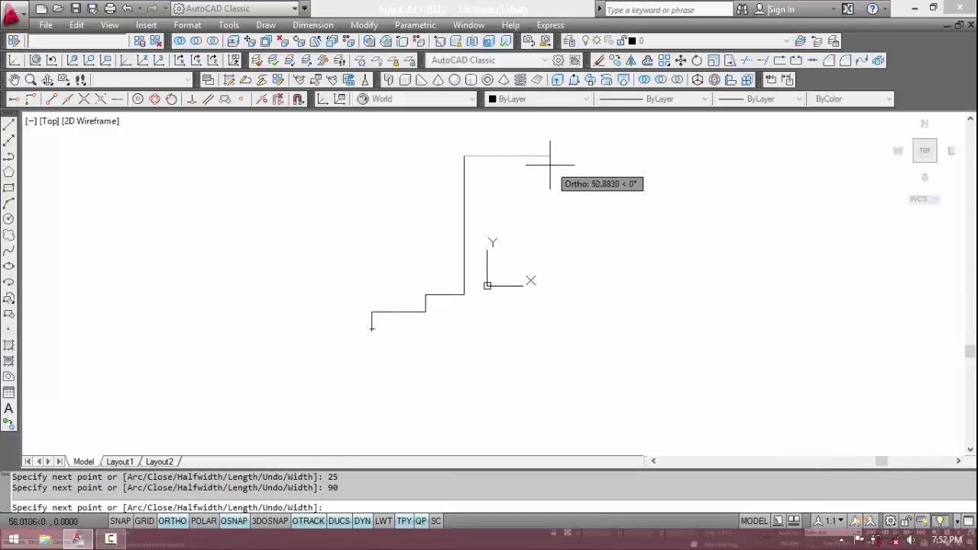
text(15)
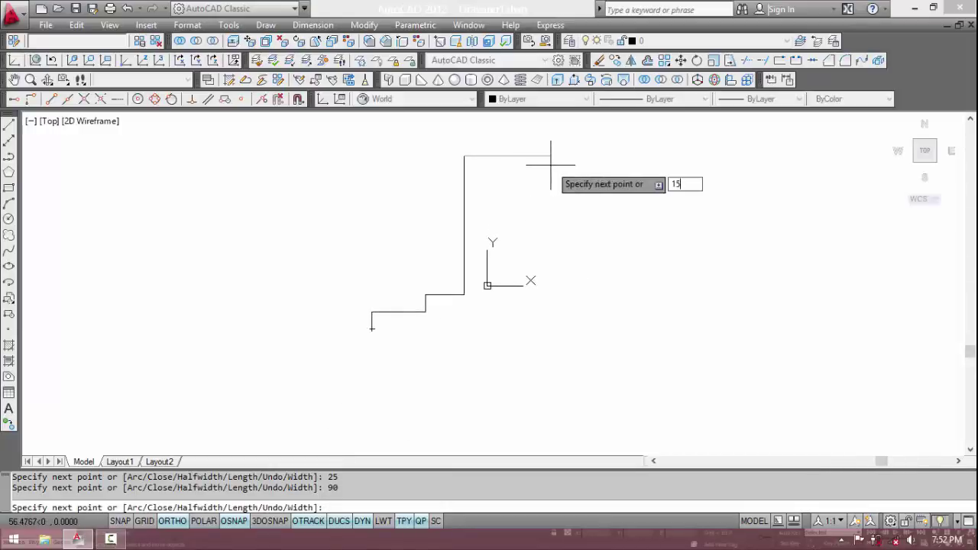
key(Return)
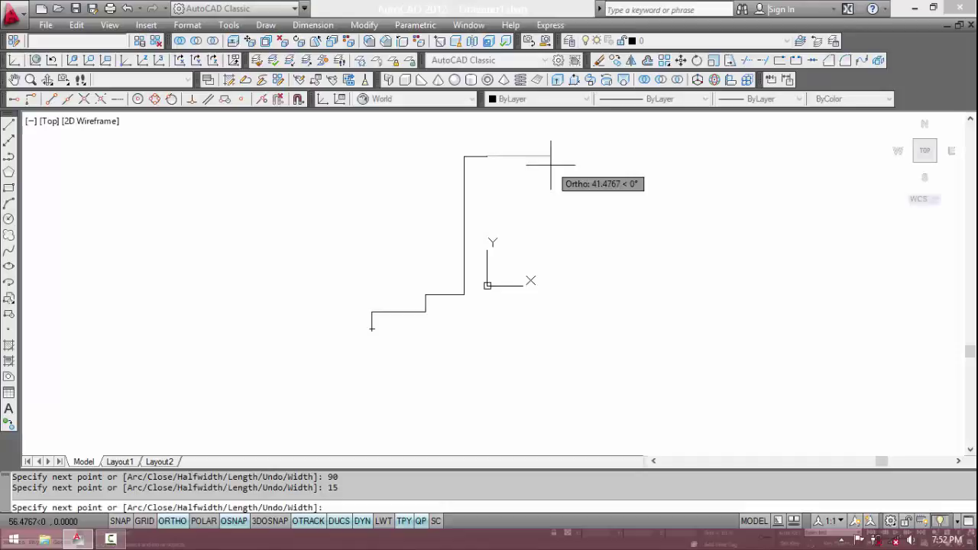
text(32.5)
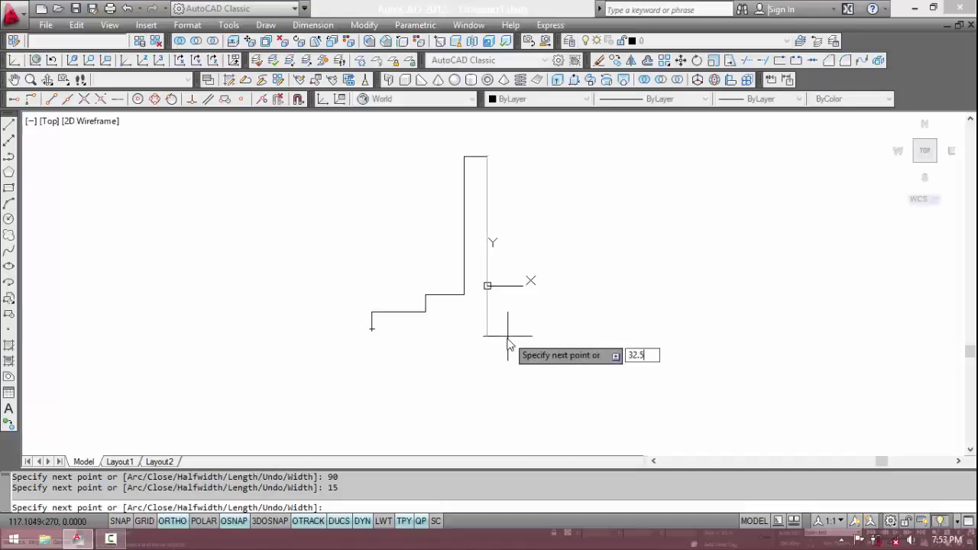
key(Return)
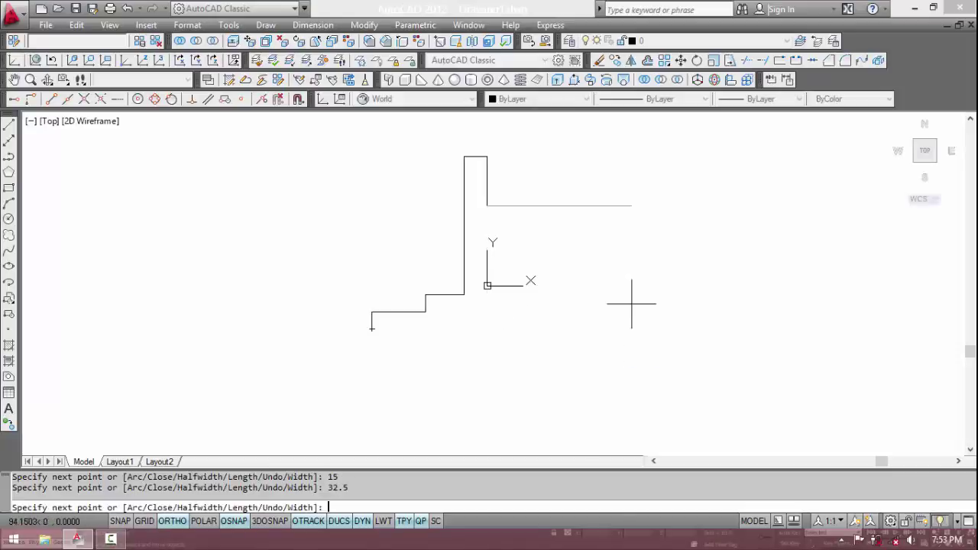
Step: Add polyline segments of 8 right, 40 down, 17 right and 20 down
text(8)
key(Return)
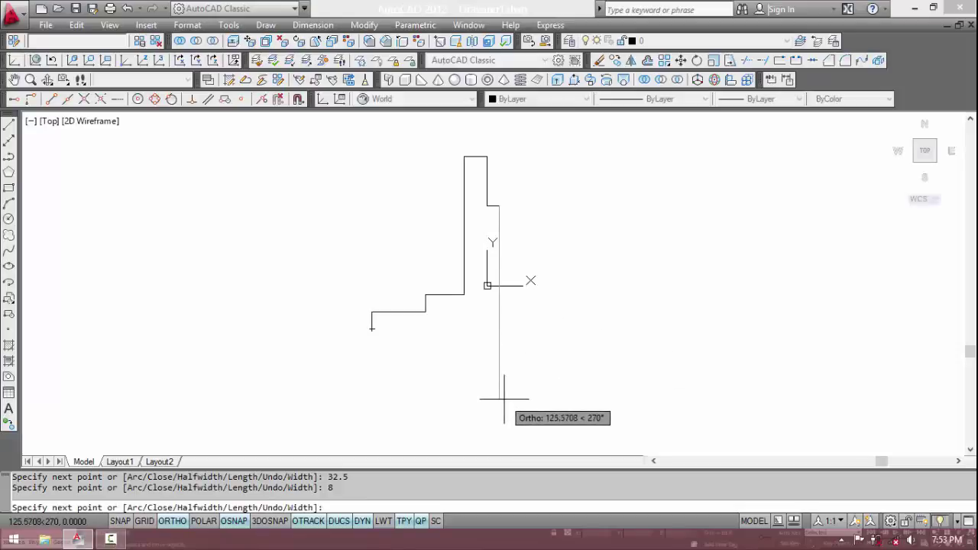
text(40)
key(Return)
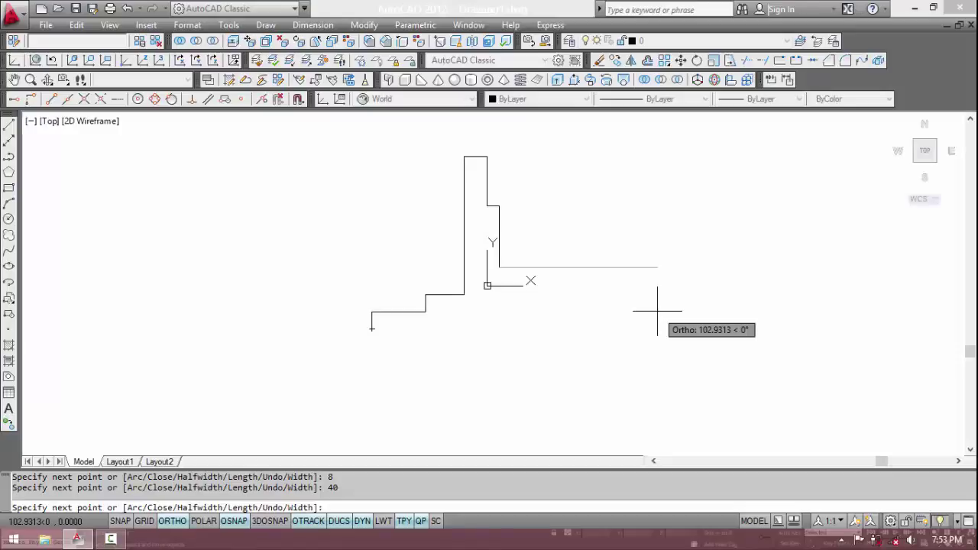
text(17)
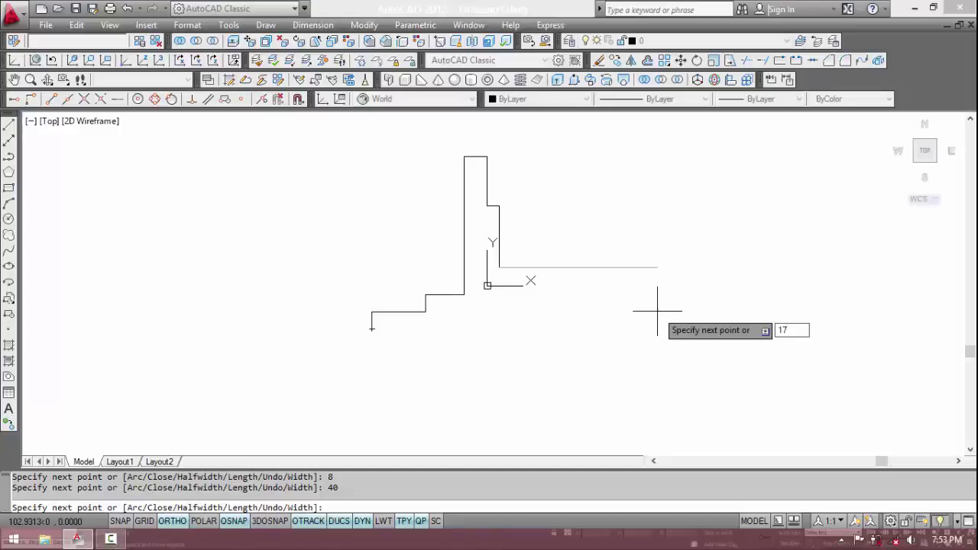
key(Return)
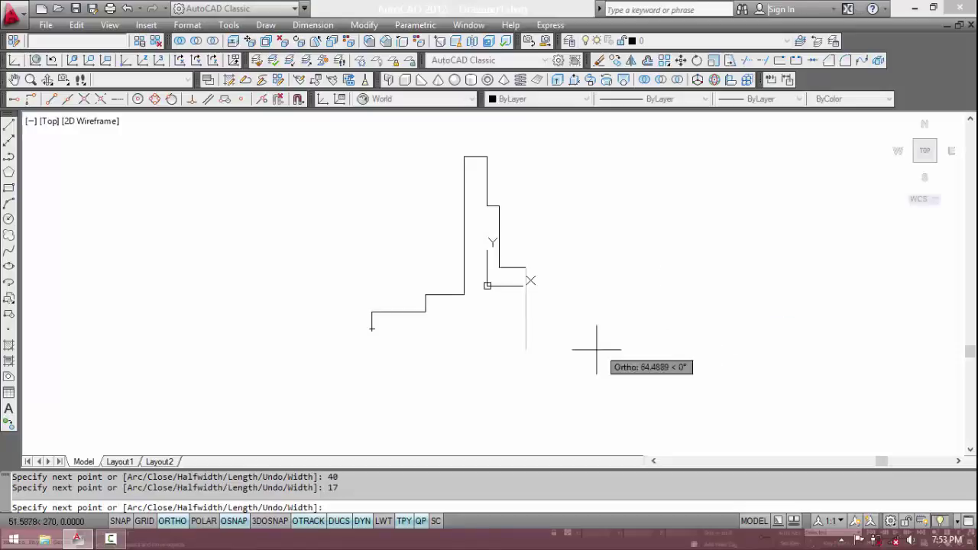
text(20)
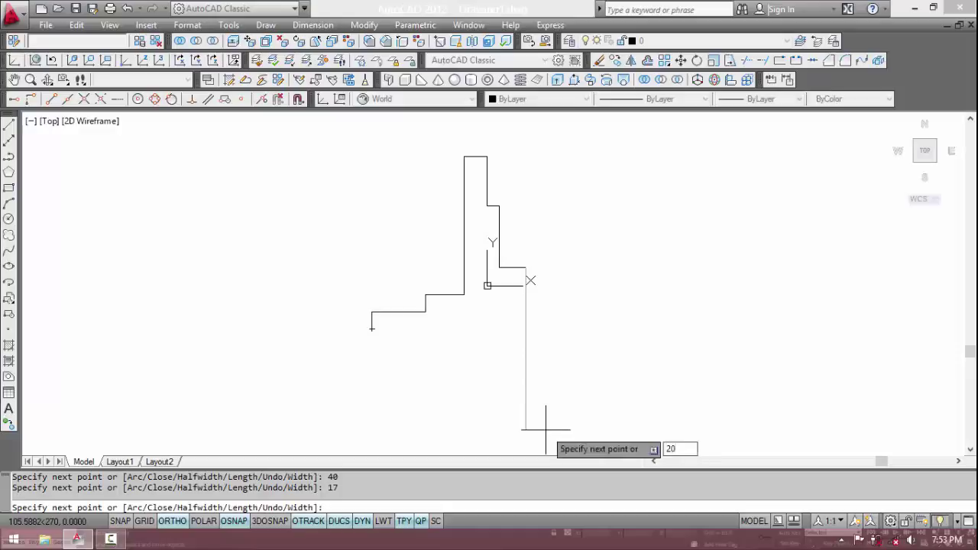
key(Return)
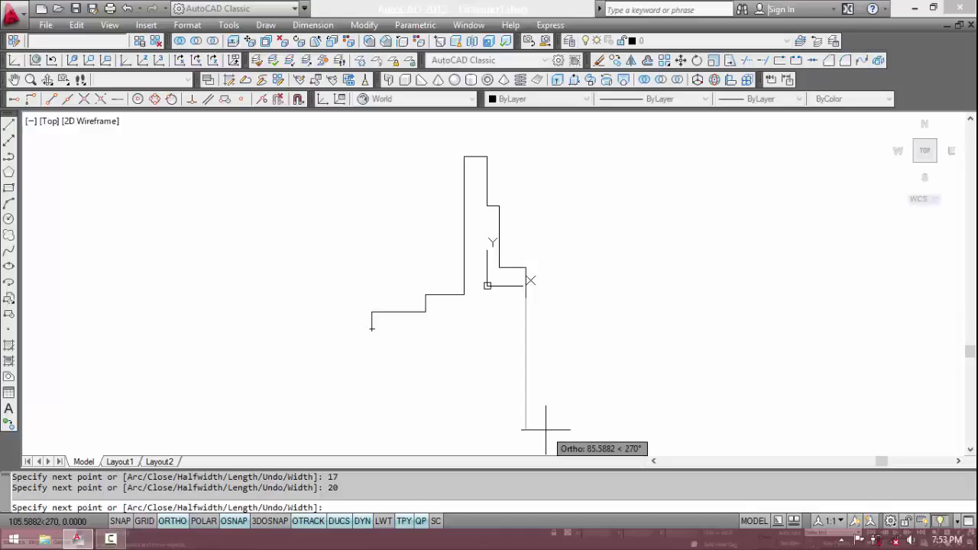
Step: Add the 30, 27.5, 40 and 7.5-unit edges, then close the polyline with C
text(30)
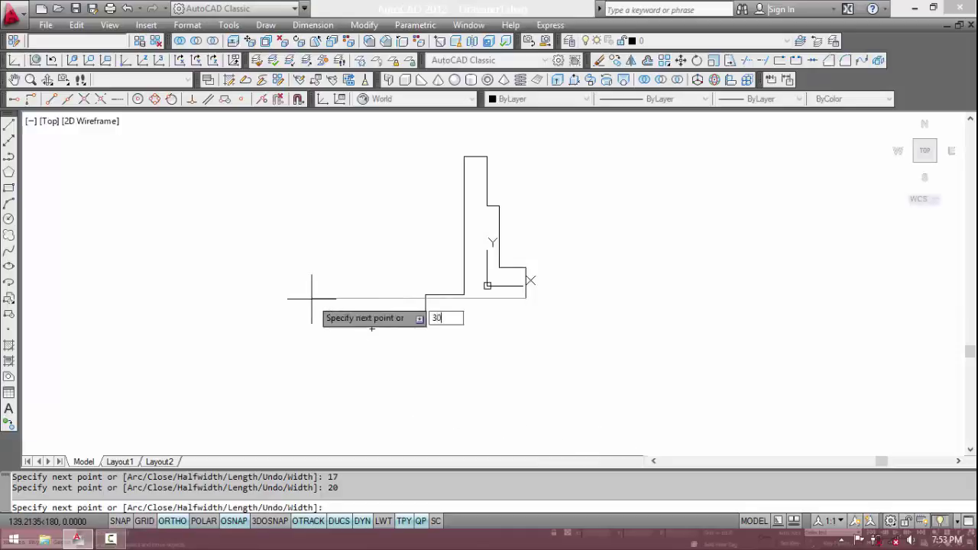
key(Return)
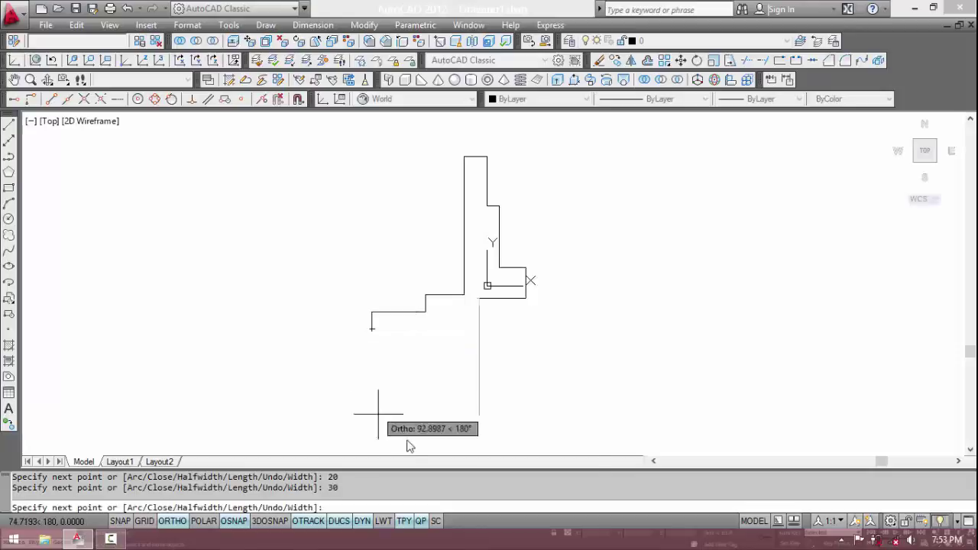
text(27.5)
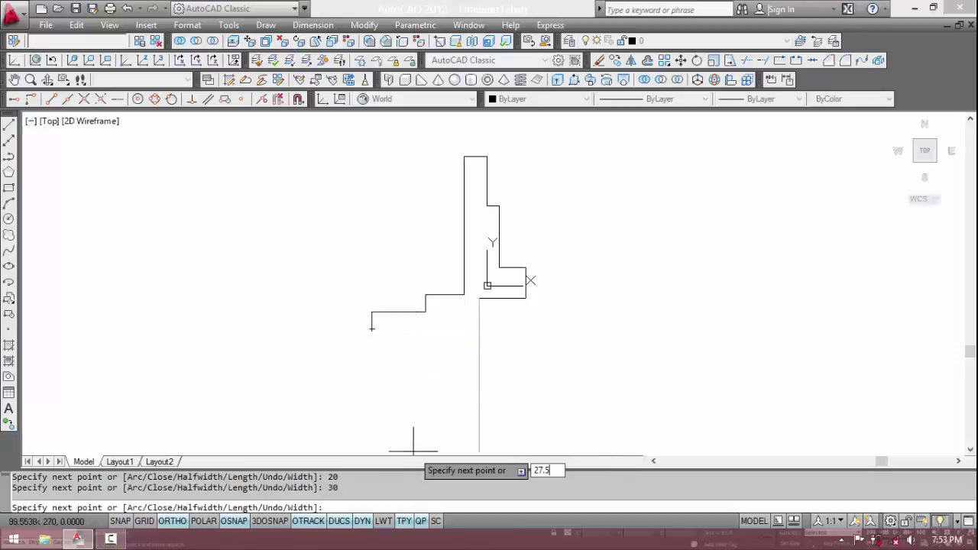
key(Return)
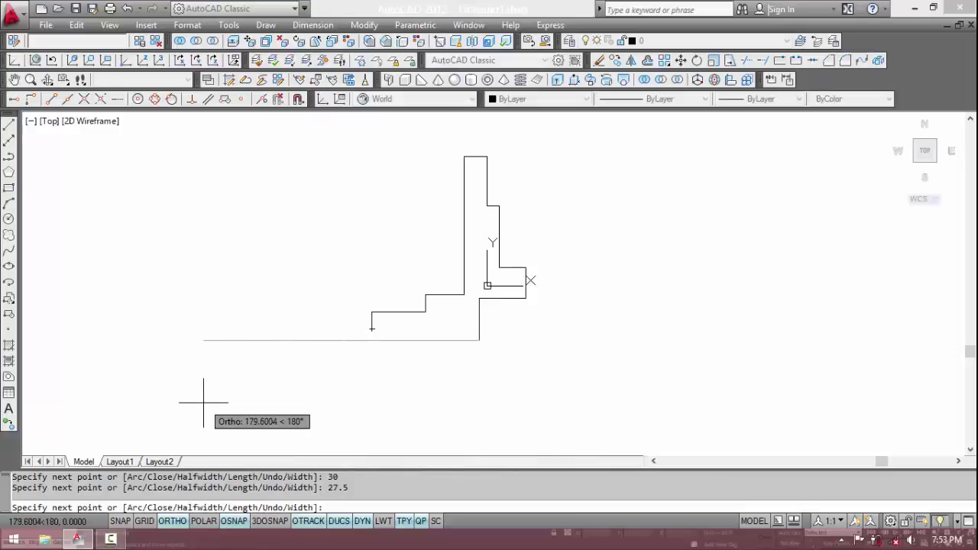
text(40)
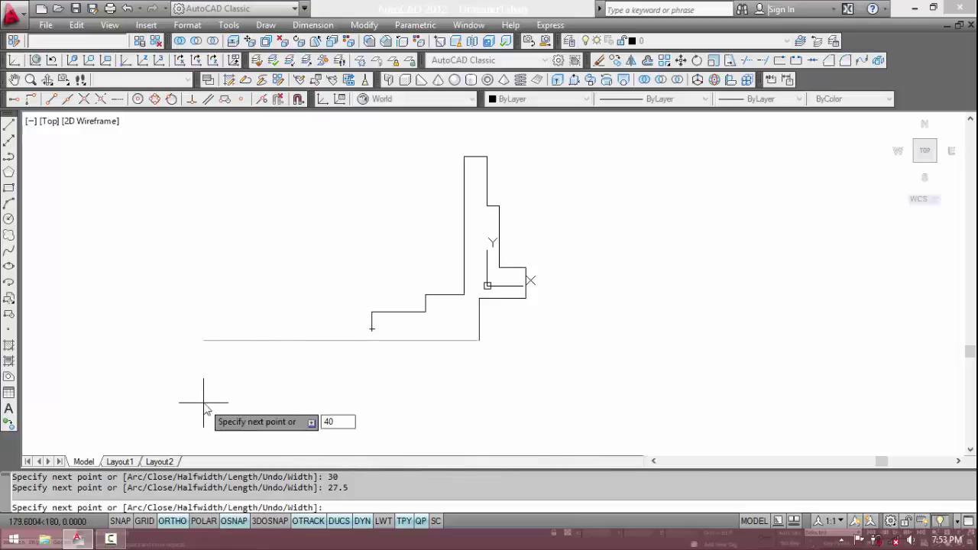
key(Return)
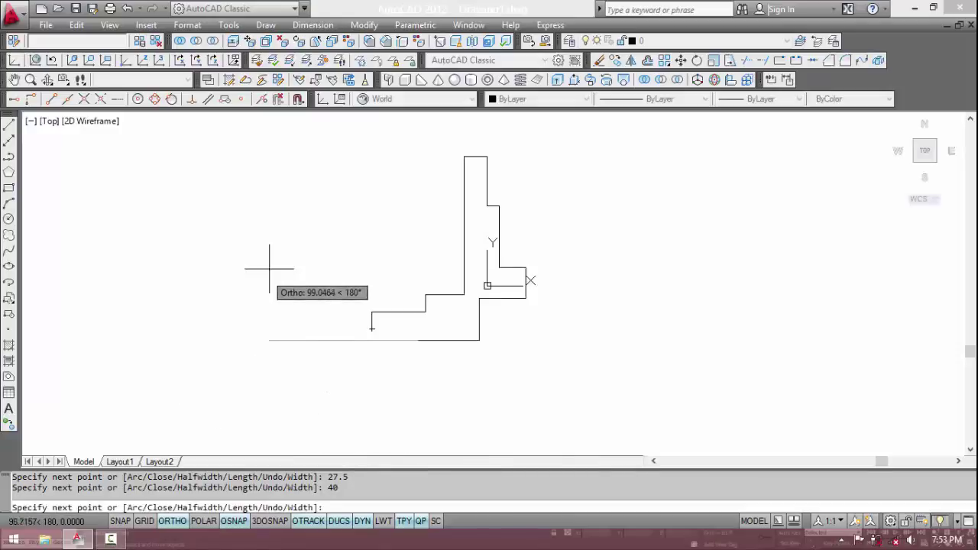
text(7.5)
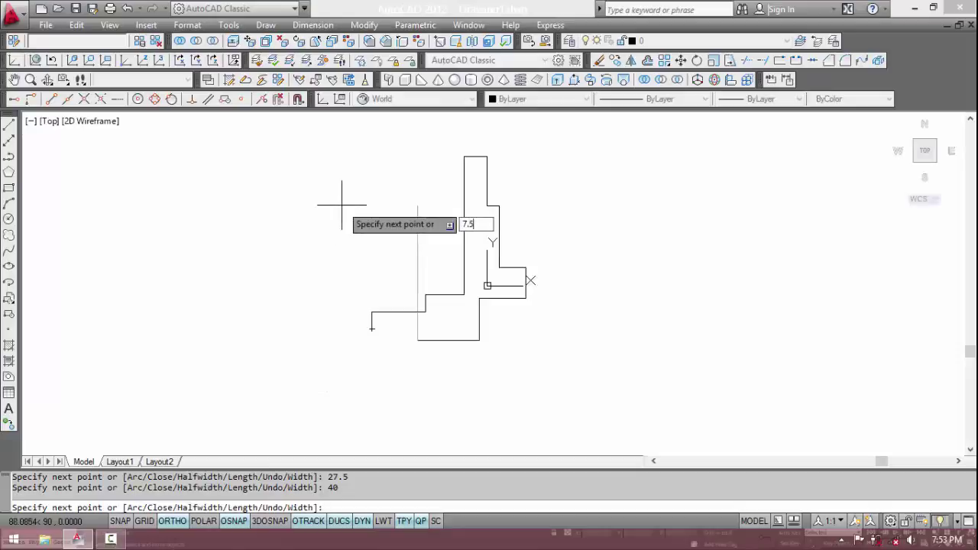
key(Return)
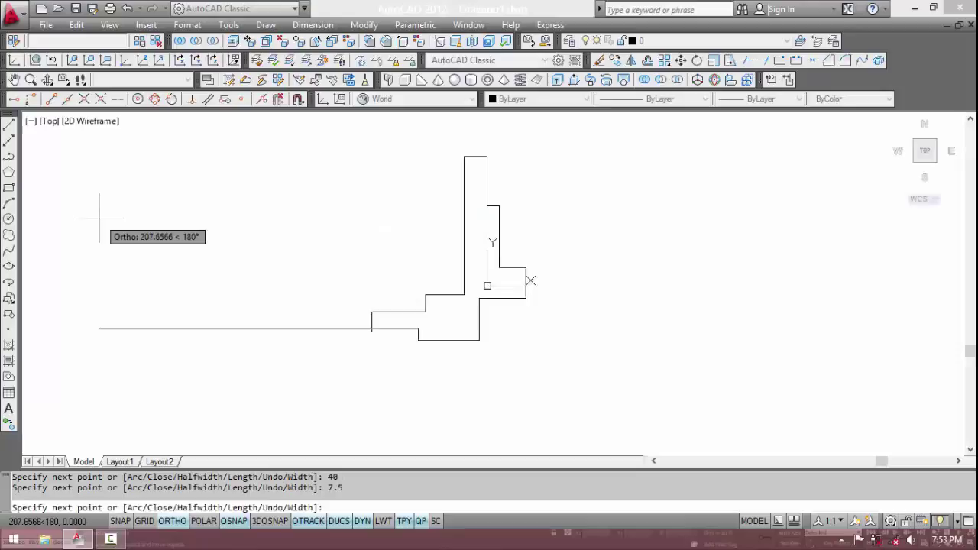
text(c)
key(Return)
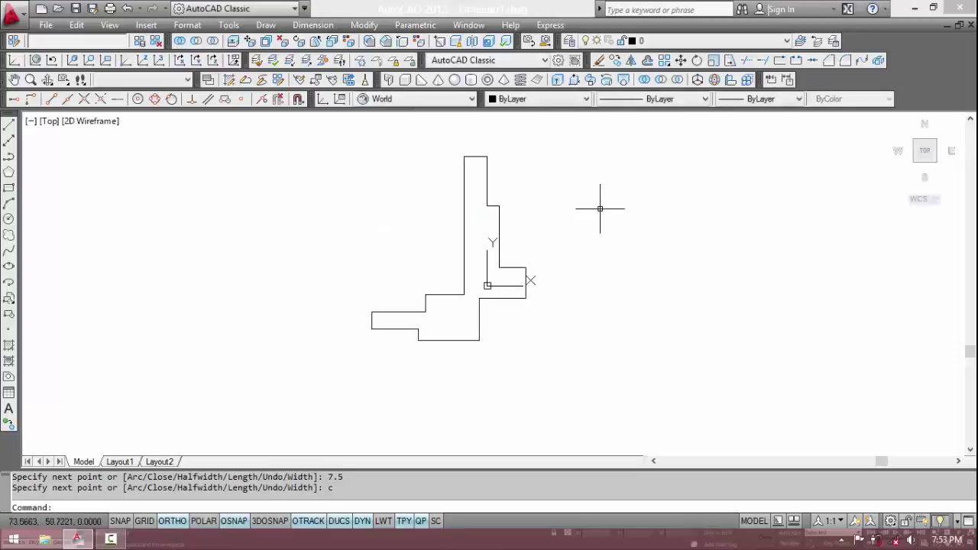
Step: Drag the UCS origin grip to the lower-left corner of the drawing area
click(486, 275)
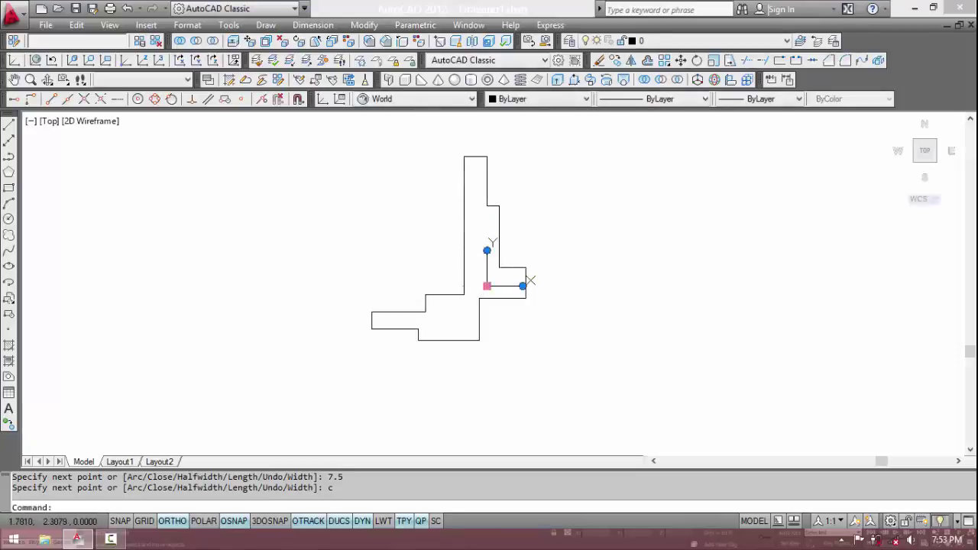
click(487, 286)
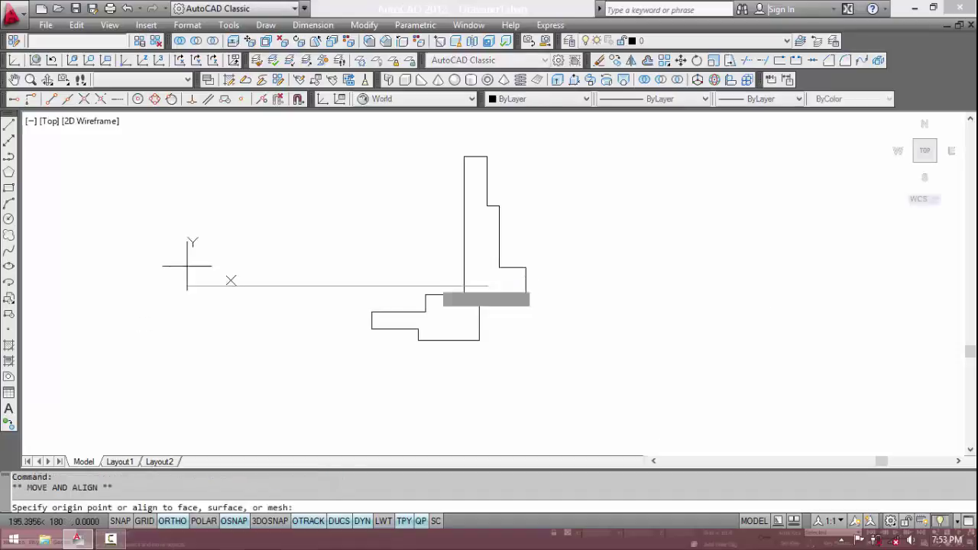
click(46, 284)
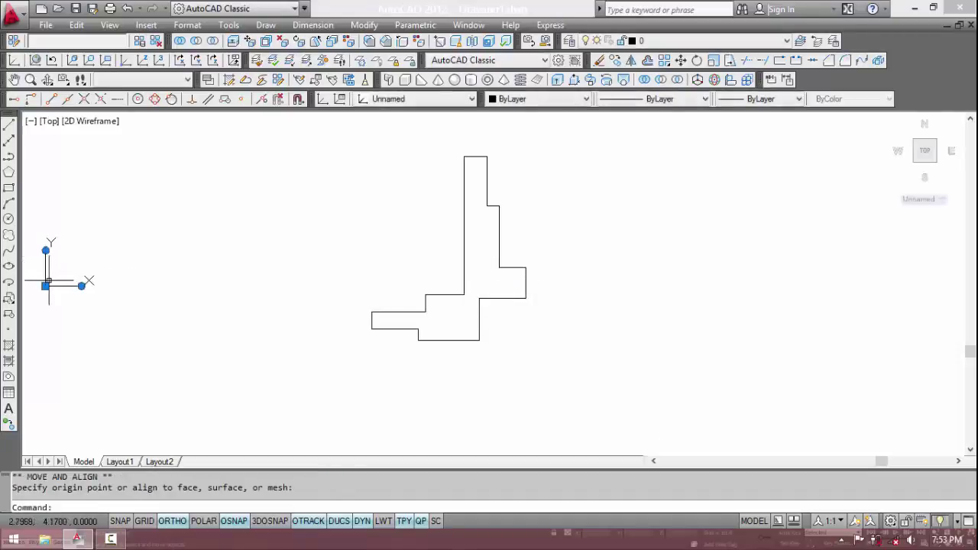
click(46, 284)
click(46, 420)
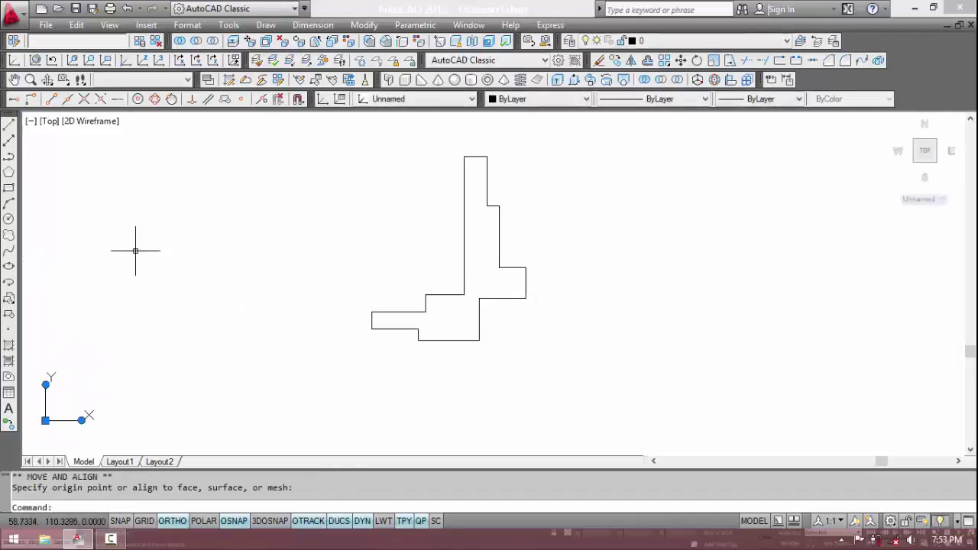
key(Escape)
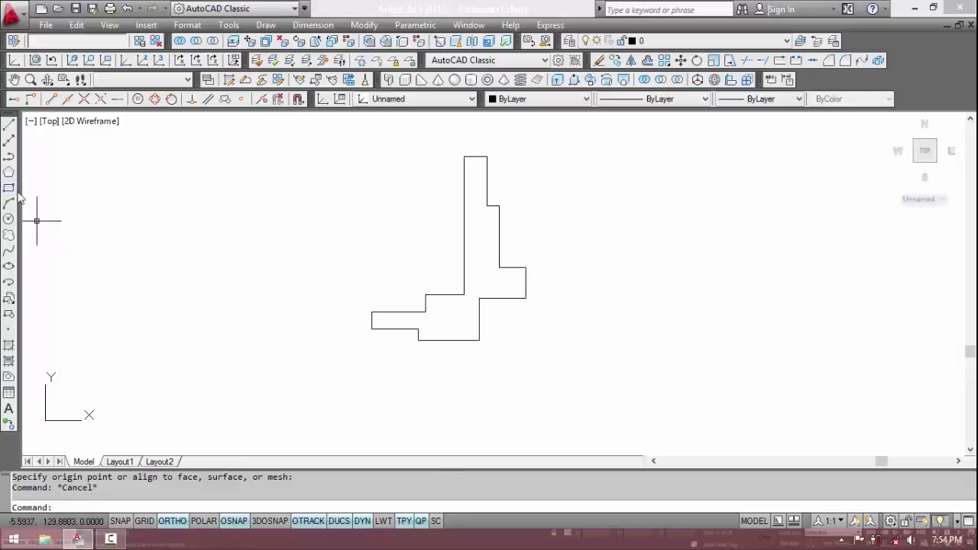
key(Escape)
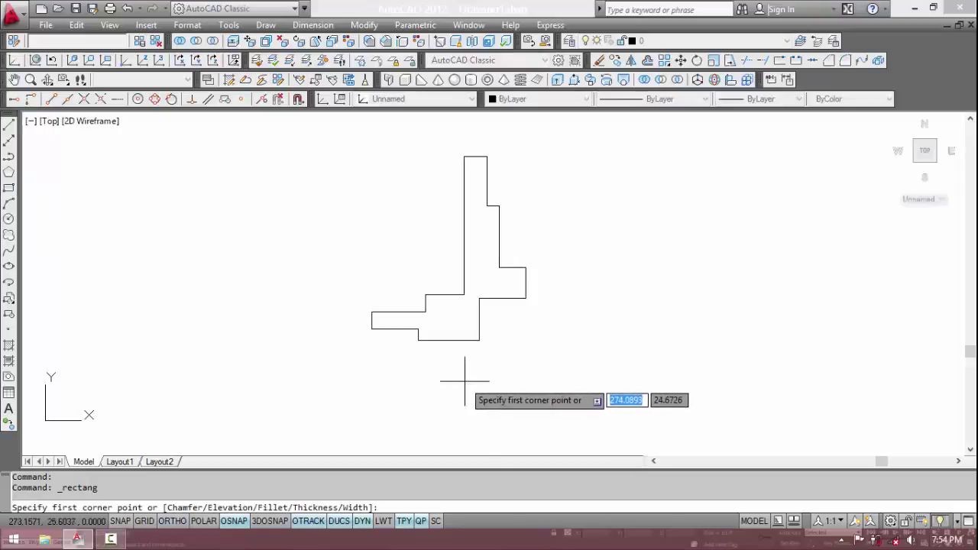
click(417, 339)
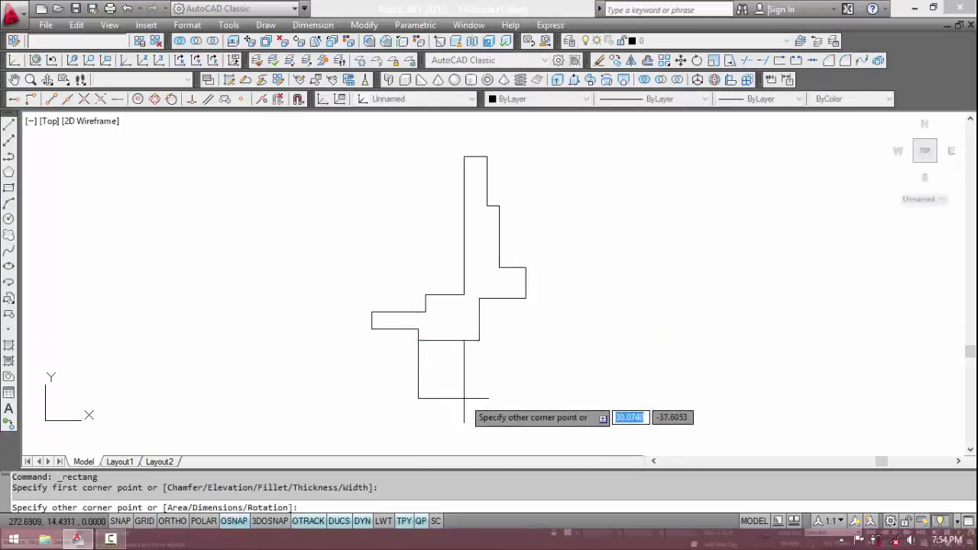
text(@30)
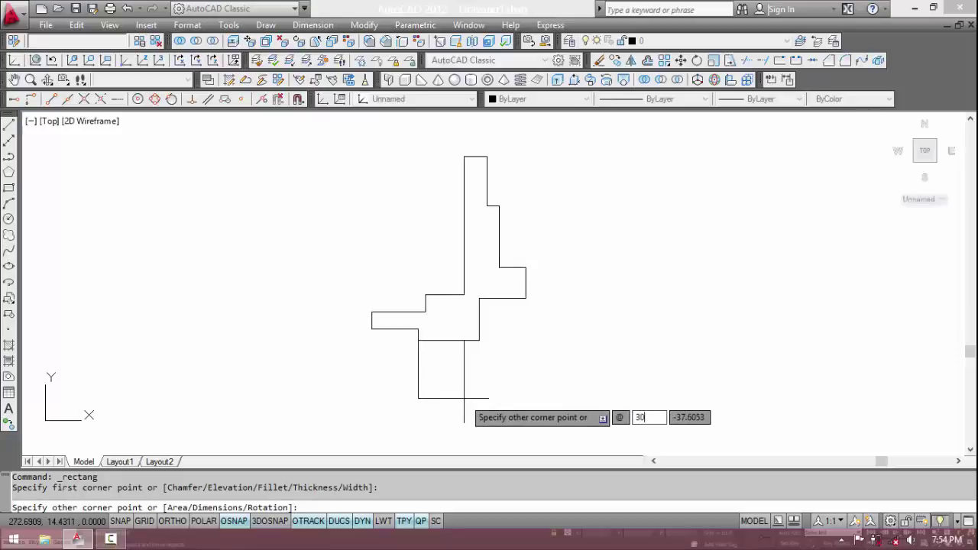
key(Tab)
text(-)
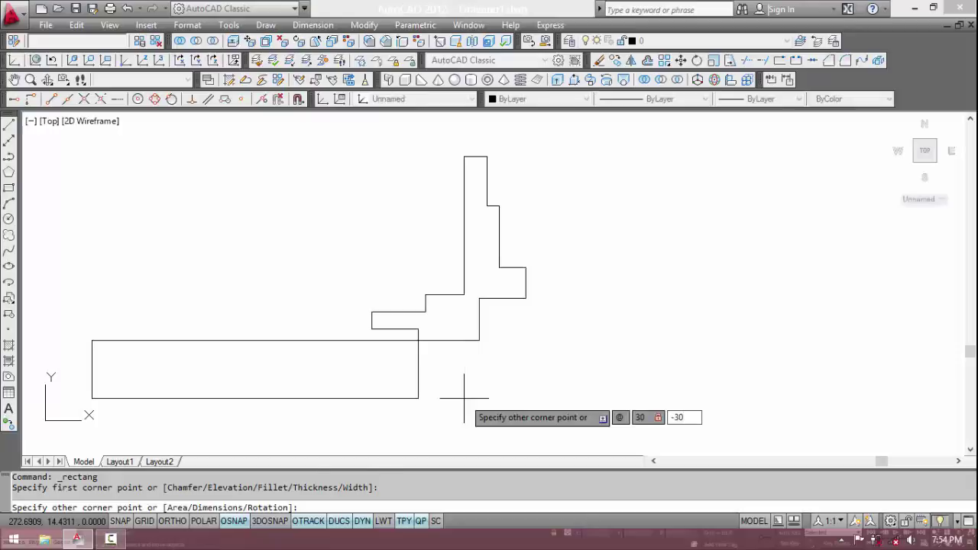
key(Return)
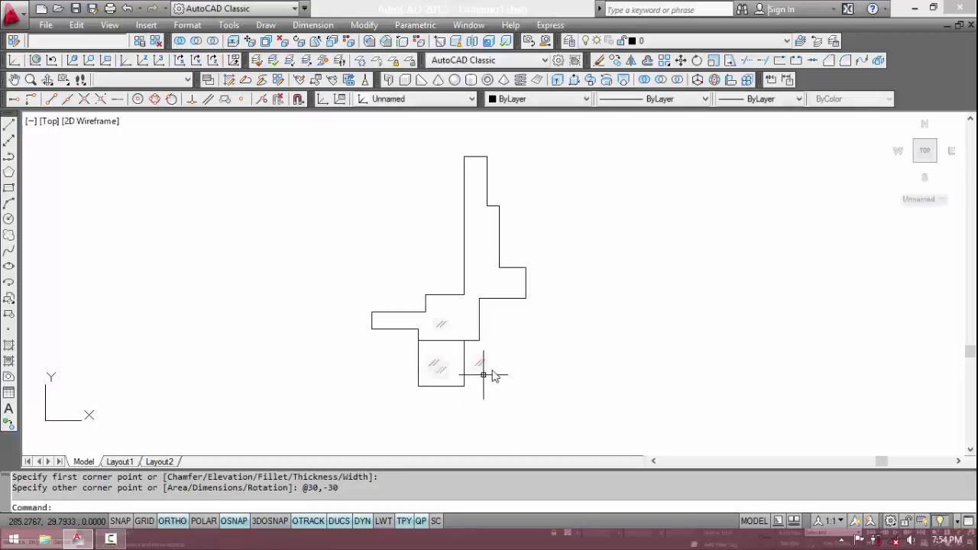
right_click(478, 363)
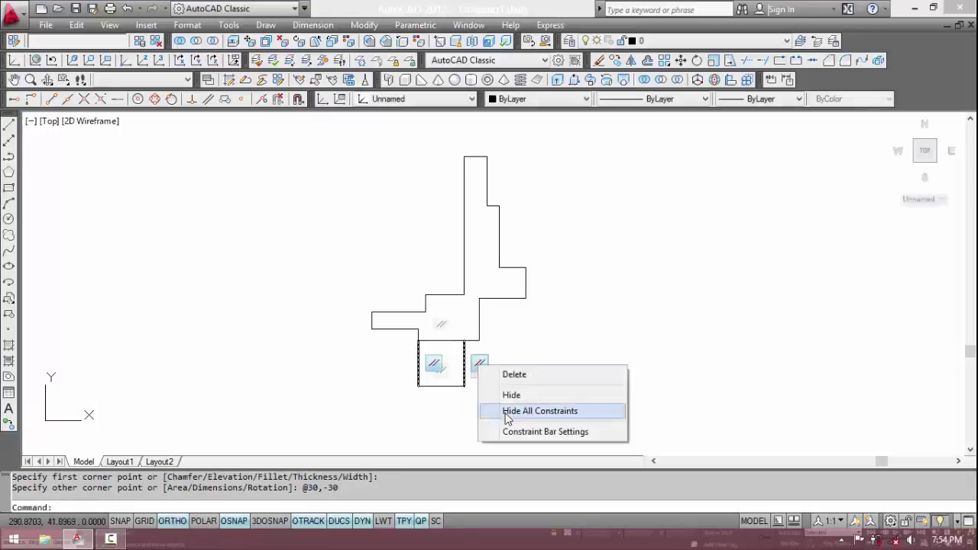
Step: Hide all constraints and revolve the stepped profile 360° about its bottom horizontal edge
click(505, 412)
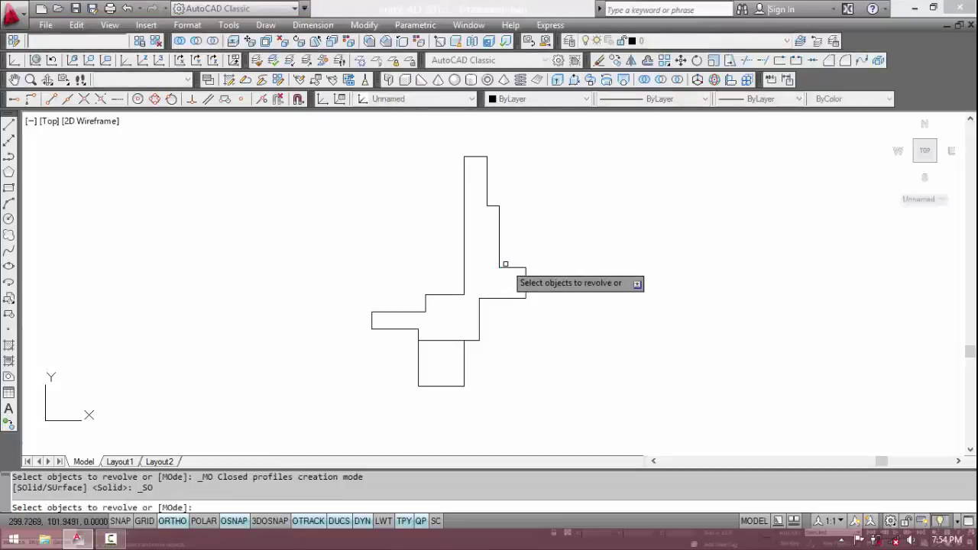
click(506, 270)
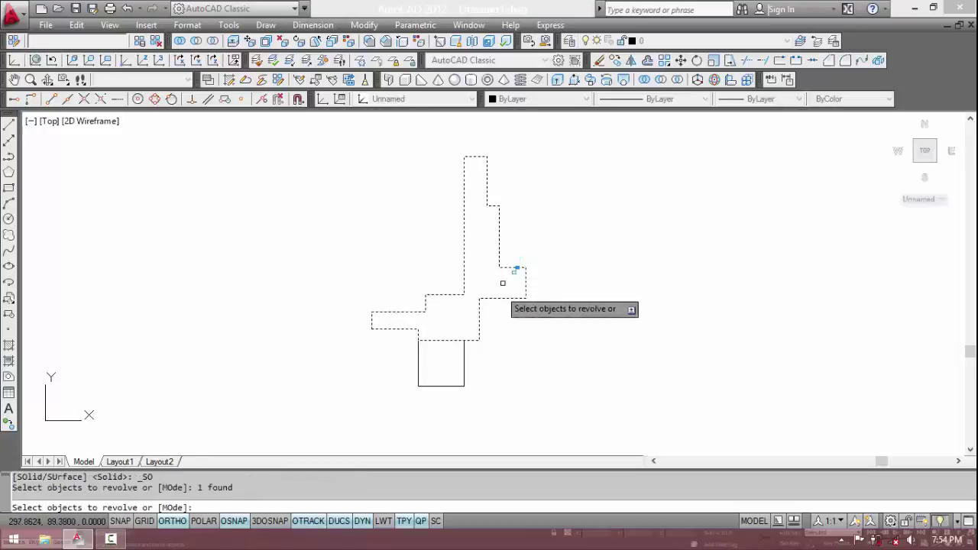
right_click(446, 370)
click(474, 378)
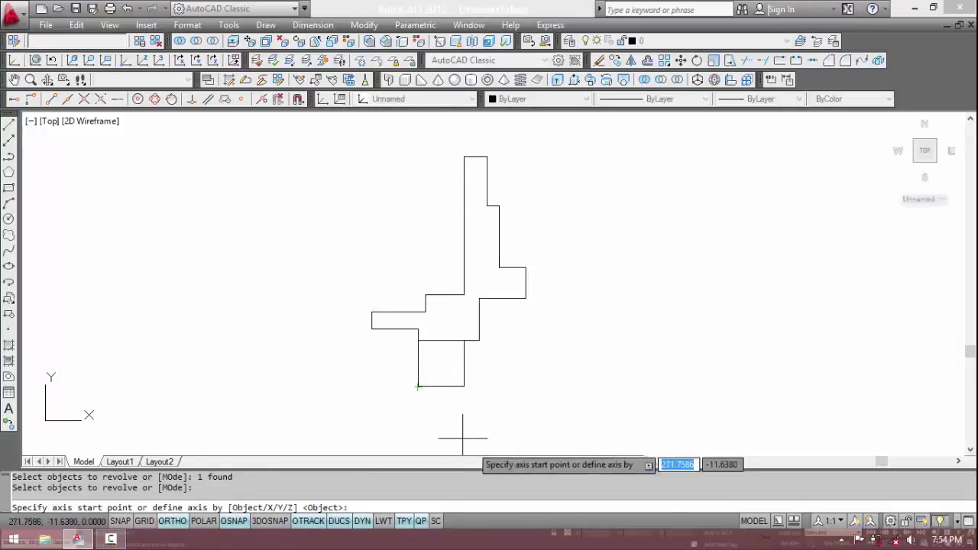
click(418, 387)
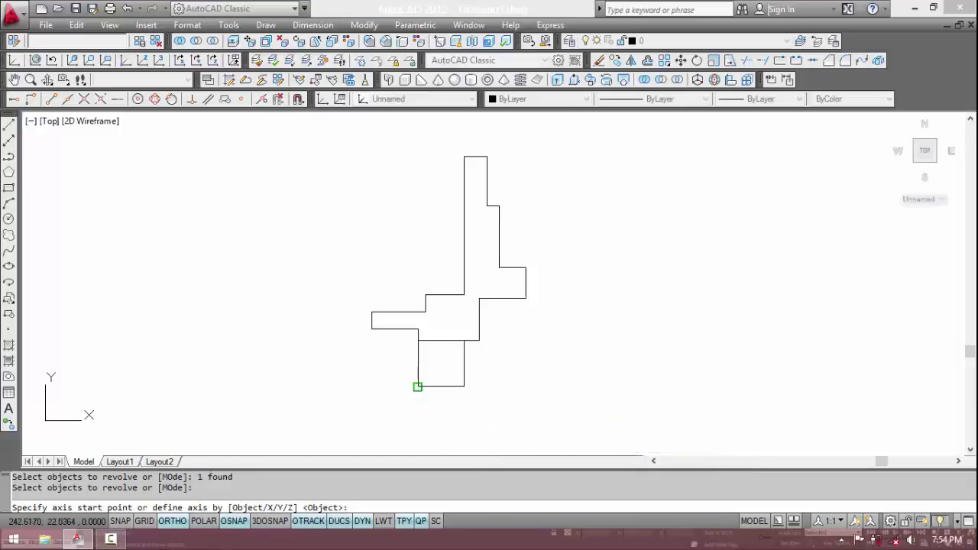
click(464, 386)
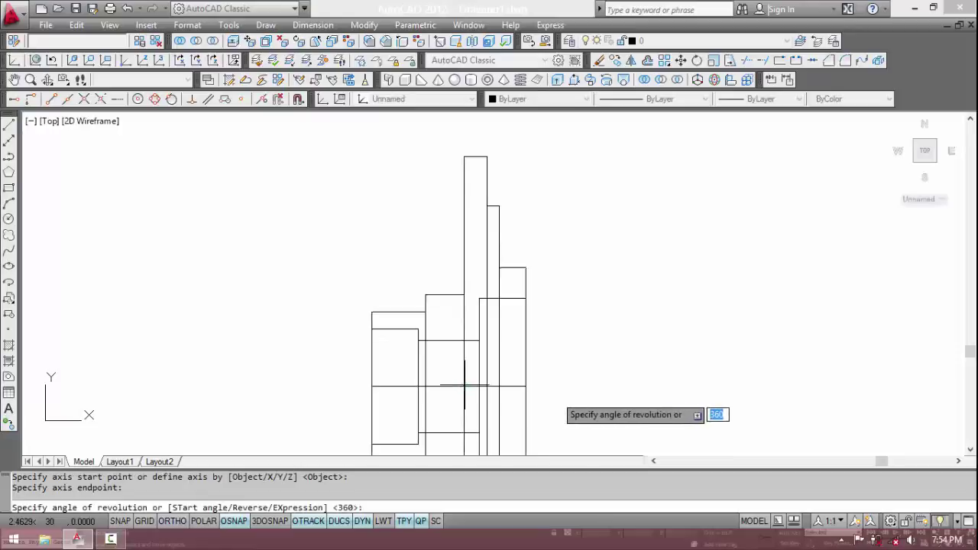
scroll(558, 257, down, 4)
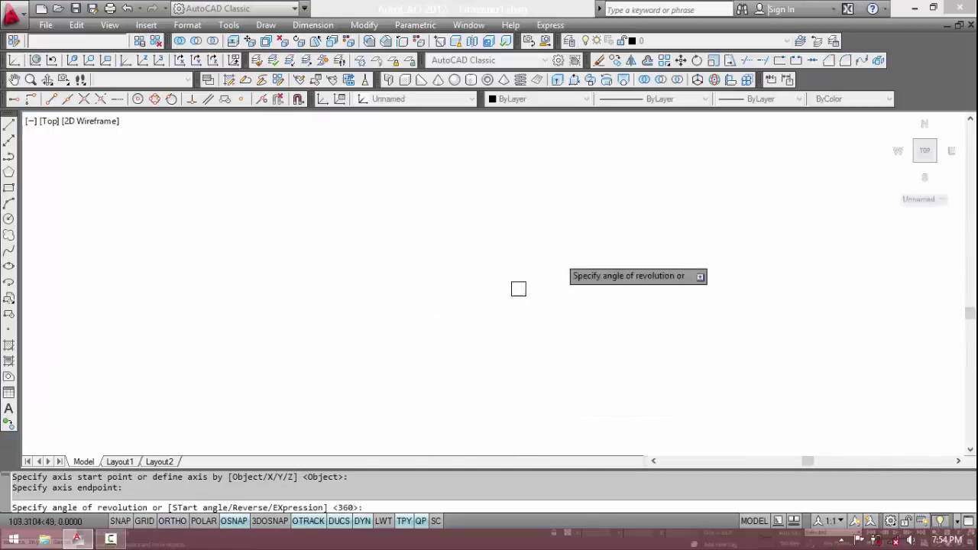
scroll(565, 268, up, 3)
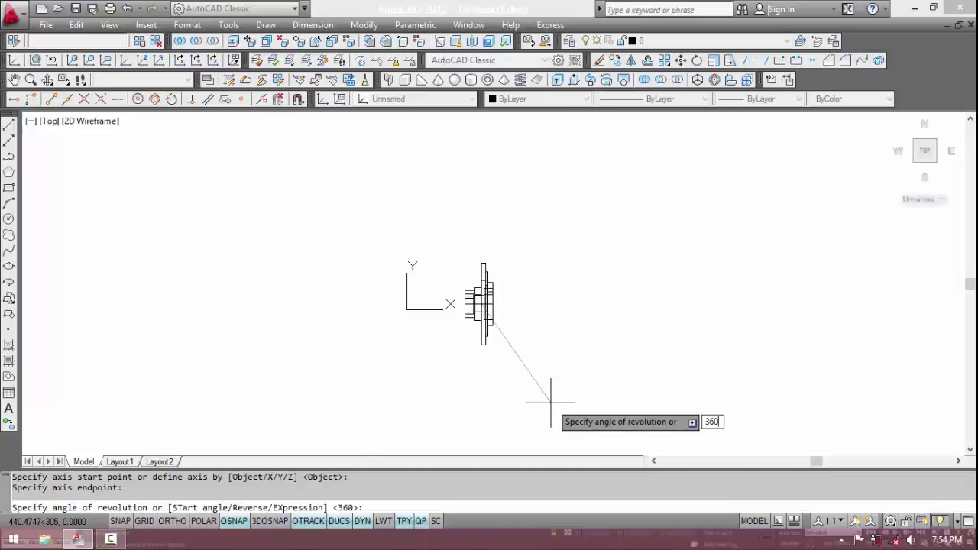
key(Return)
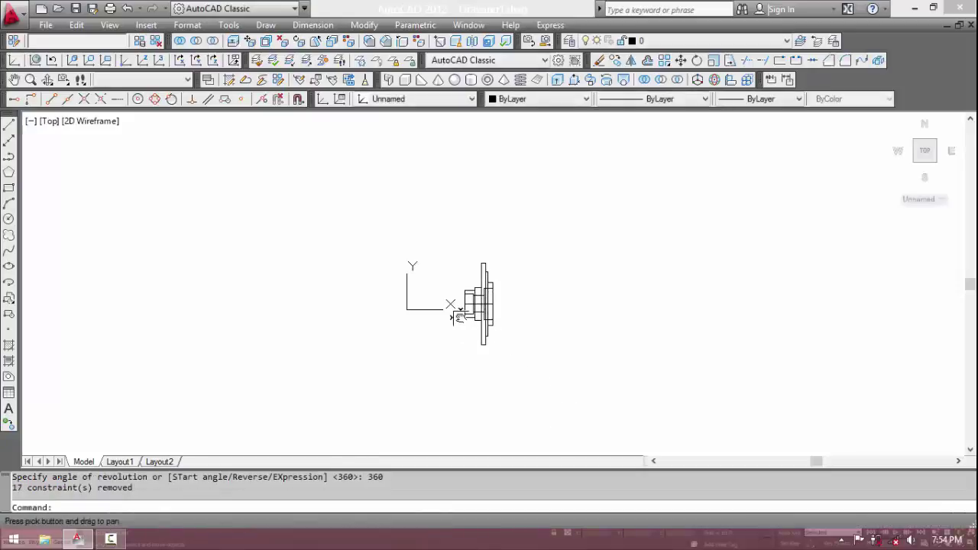
Step: Centre and enlarge the flange with 3D Pan, then apply the Realistic visual style
middle_drag(459, 317, 411, 202)
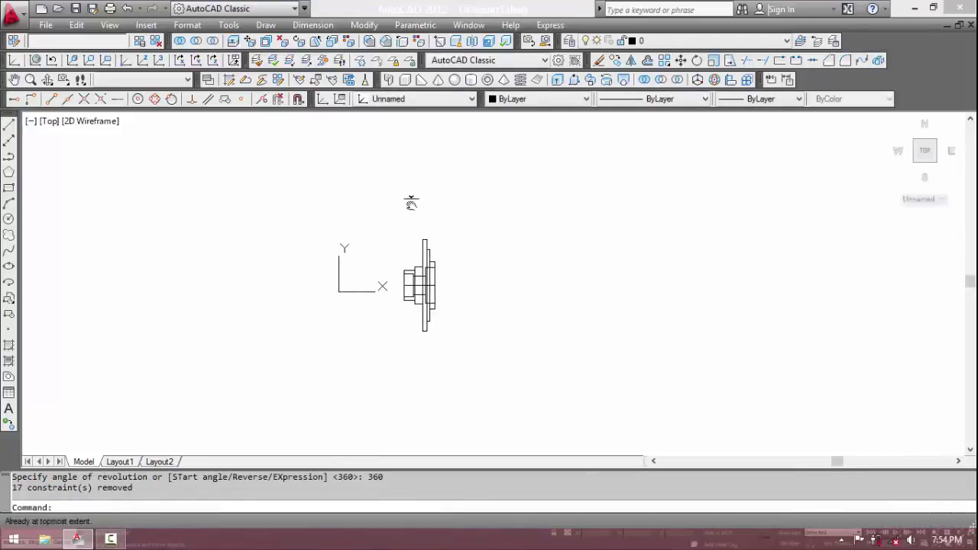
click(13, 81)
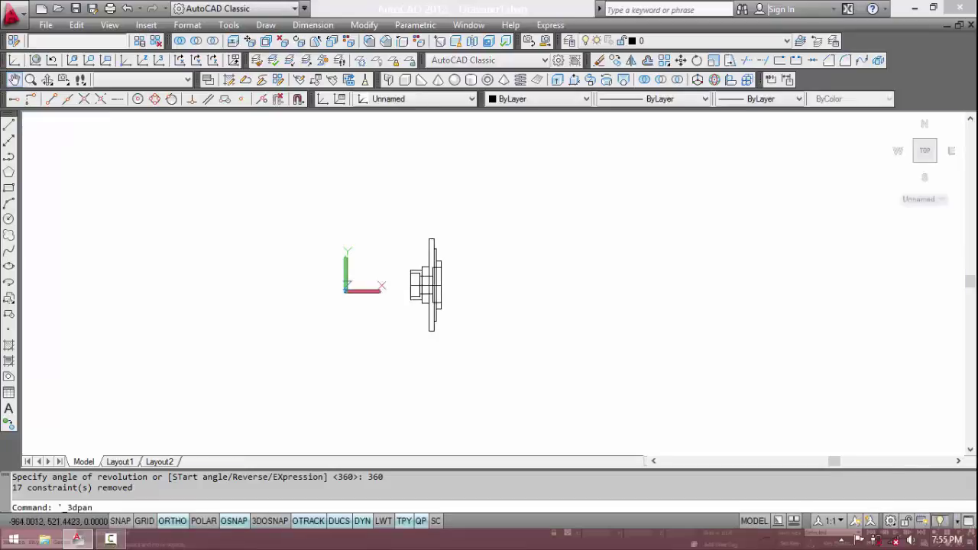
drag(453, 328, 508, 282)
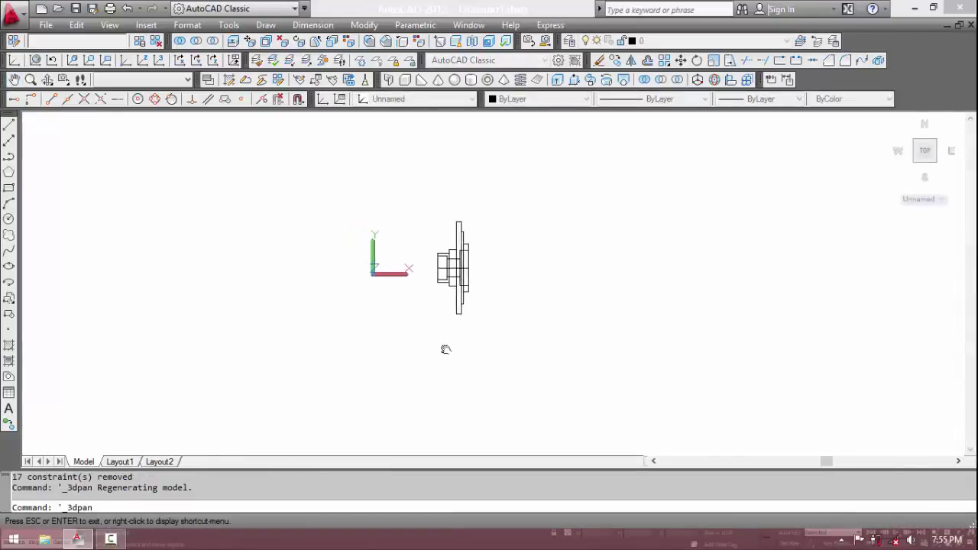
scroll(472, 280, up, 3)
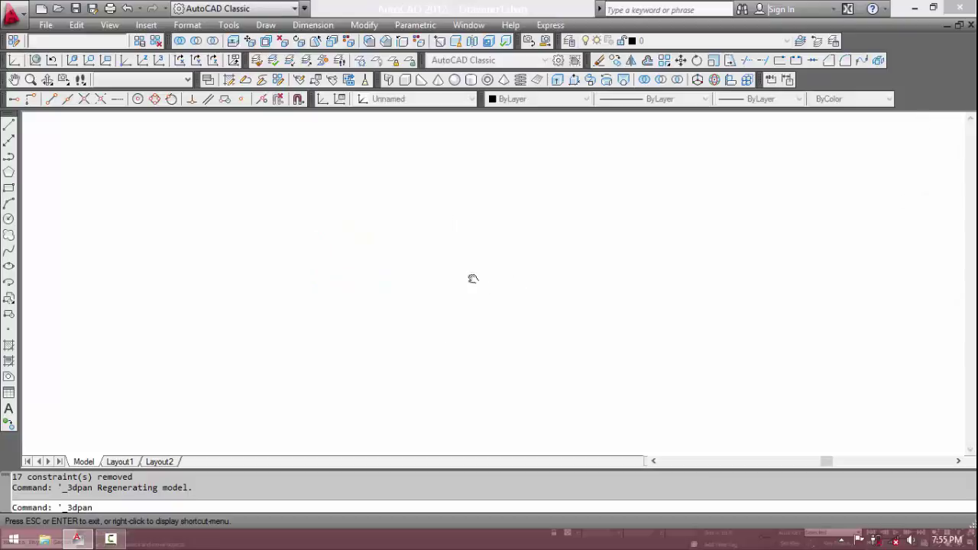
drag(382, 286, 398, 308)
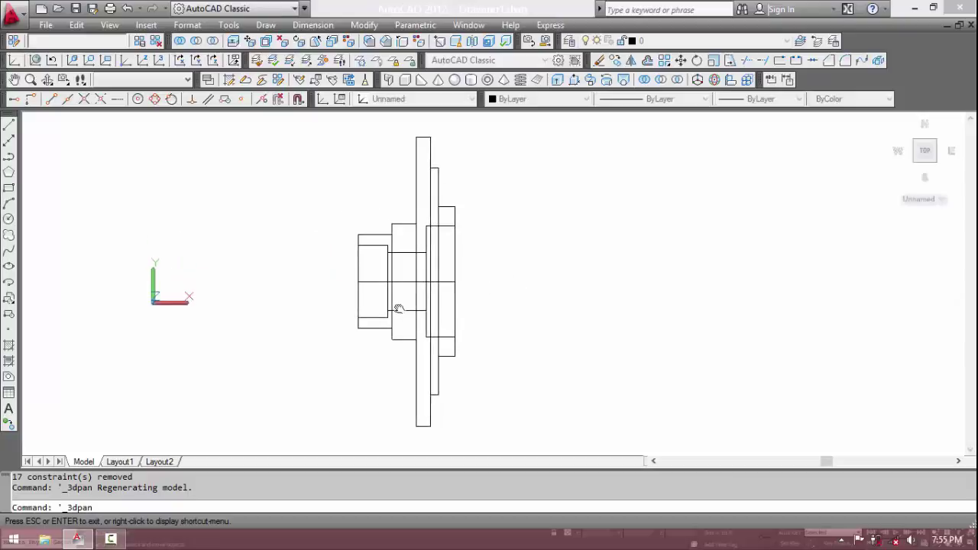
right_click(306, 178)
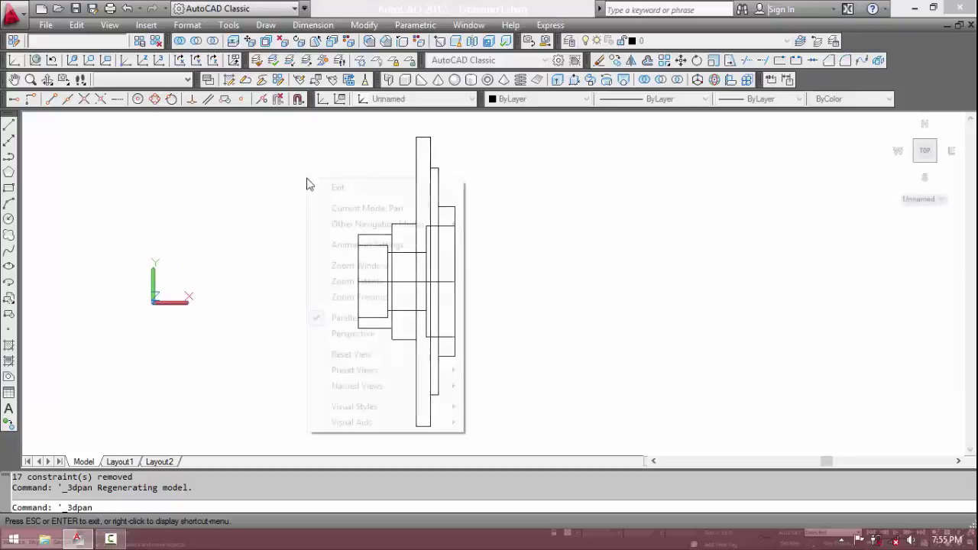
click(323, 185)
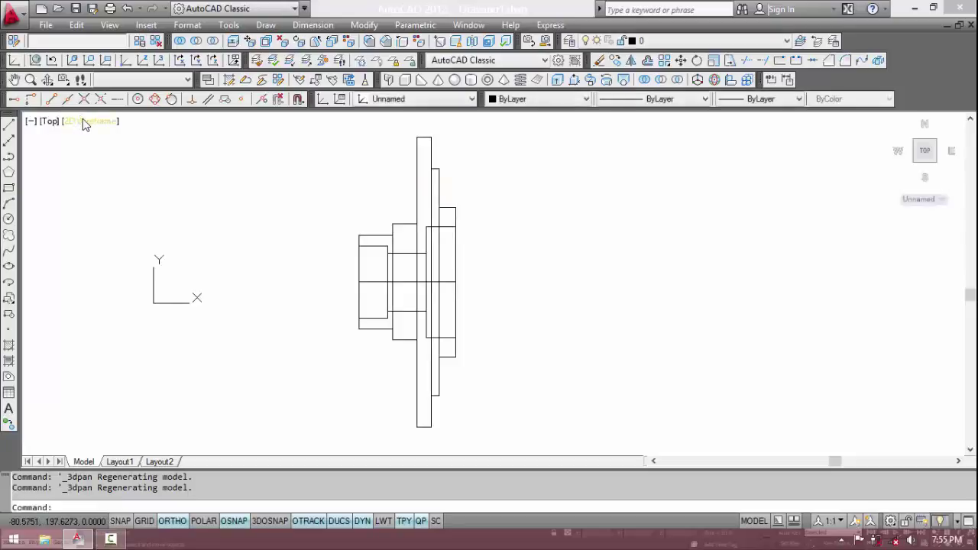
click(85, 122)
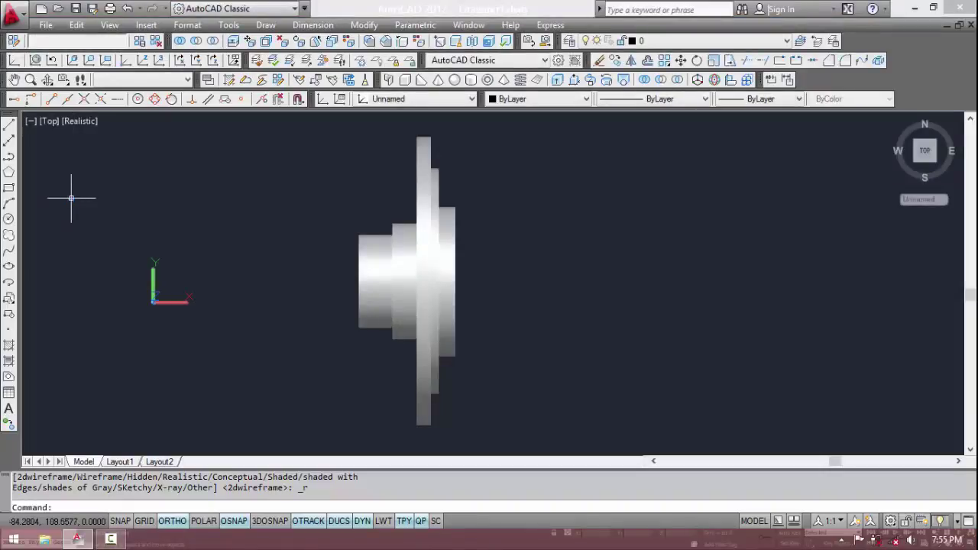
Step: Orbit the flange to a tilted view, then switch to the Top preset view
click(48, 81)
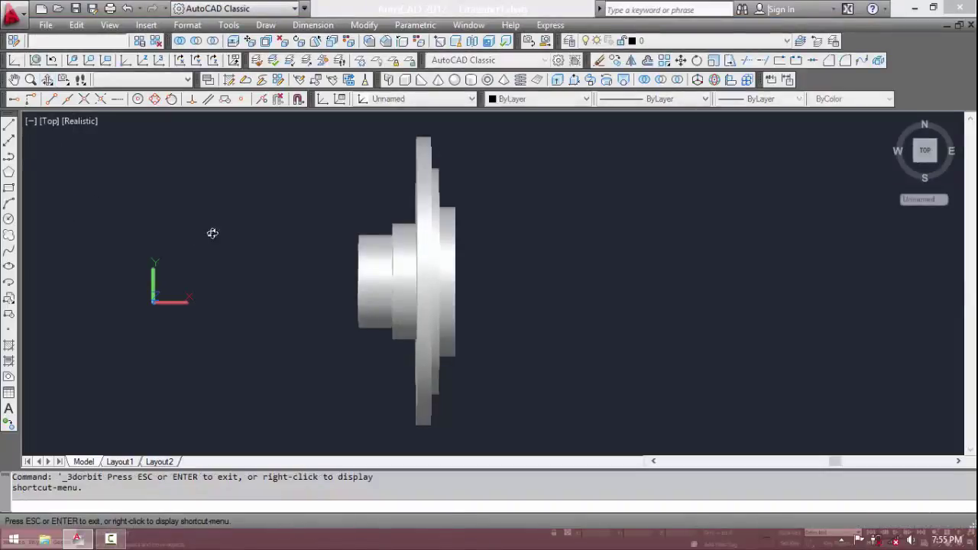
mouse_move(213, 233)
mouse_down()
mouse_move(262, 222)
mouse_move(224, 166)
mouse_move(203, 156)
mouse_move(443, 293)
mouse_move(384, 303)
mouse_move(445, 283)
mouse_move(399, 302)
mouse_move(286, 249)
mouse_move(238, 211)
mouse_up()
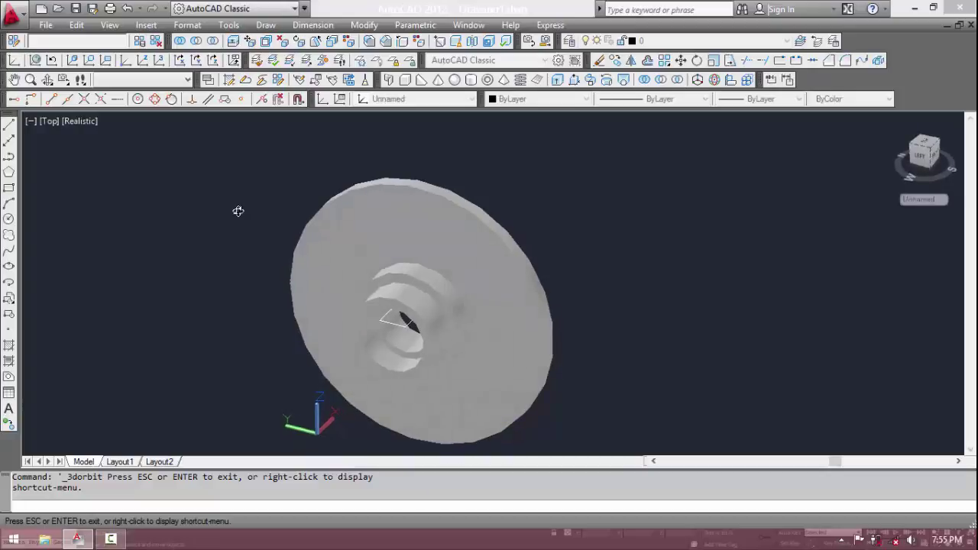
right_click(168, 190)
click(187, 199)
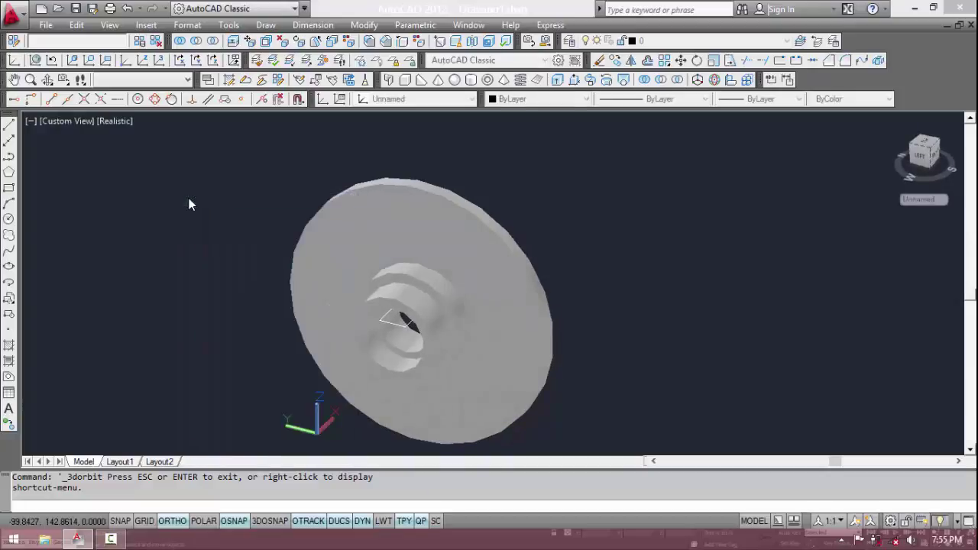
click(66, 124)
click(85, 154)
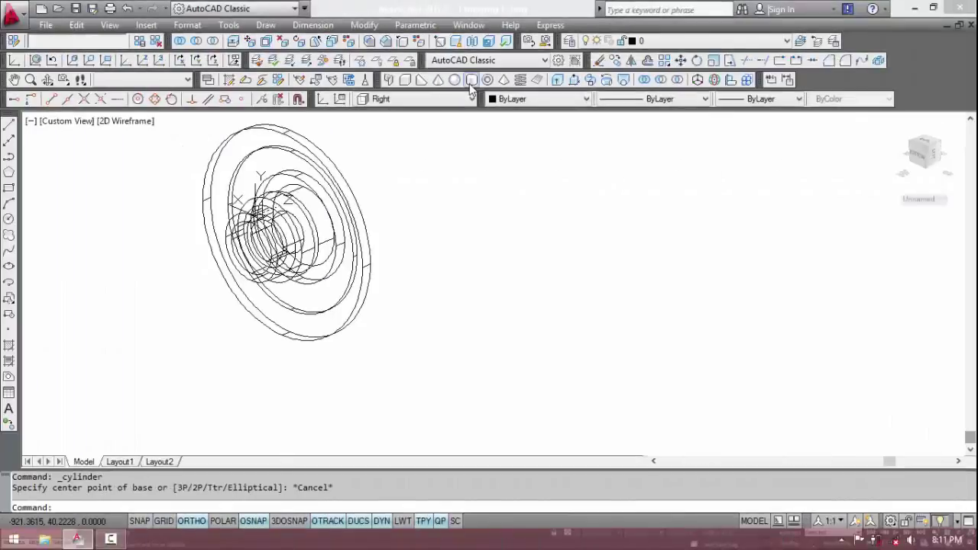
Step: Create a cylinder of diameter 45 and height 15 to the left of the flange
click(71, 352)
text(d)
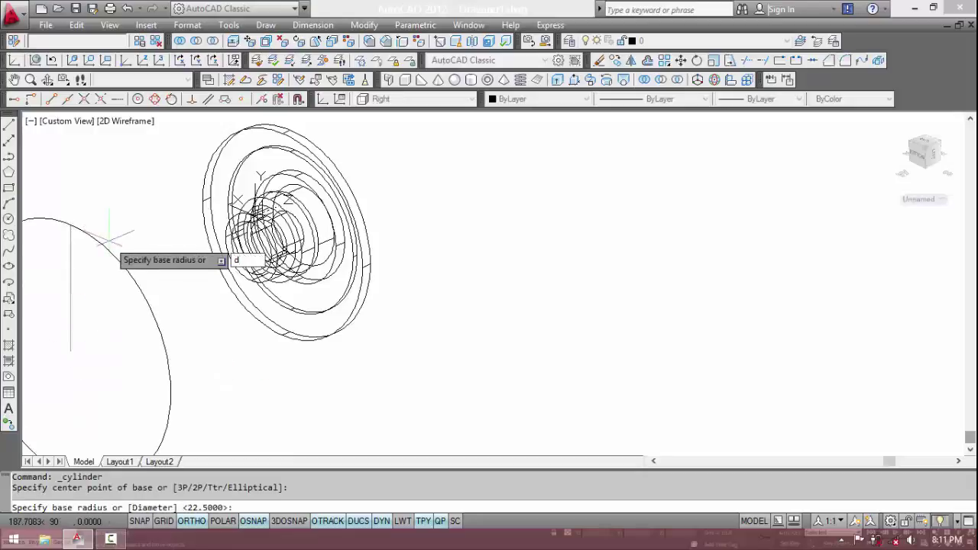
key(Return)
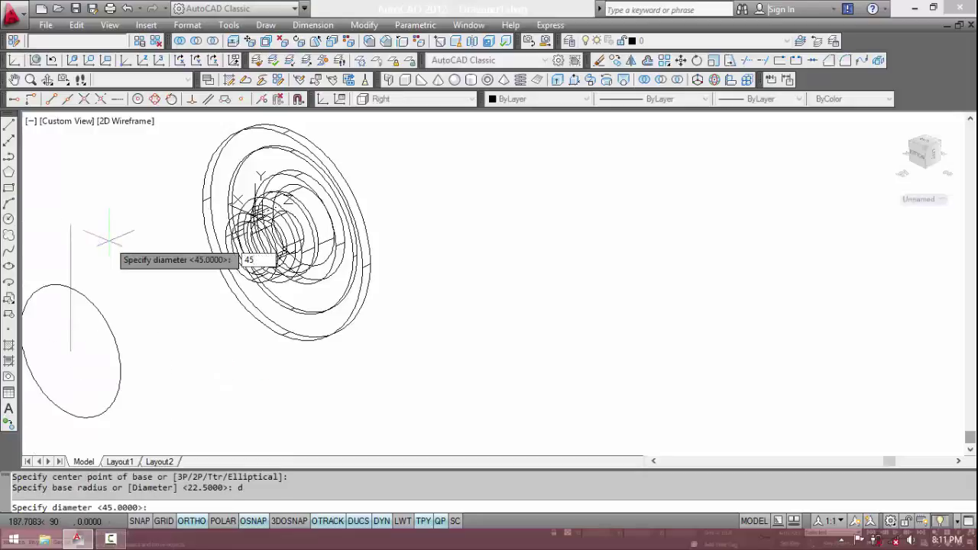
key(Return)
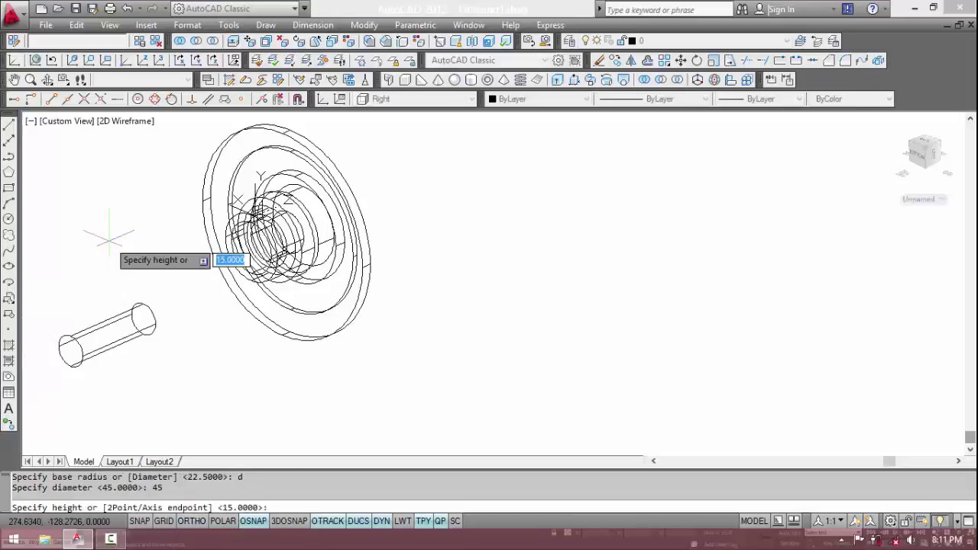
text(15)
key(Return)
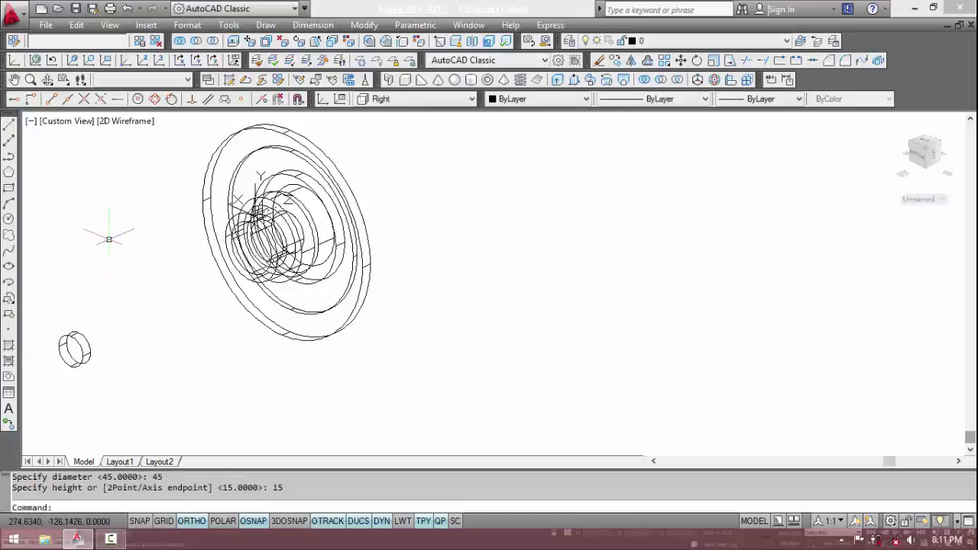
Step: Draw a 92.5-long line starting from the cylinder's centre
click(9, 124)
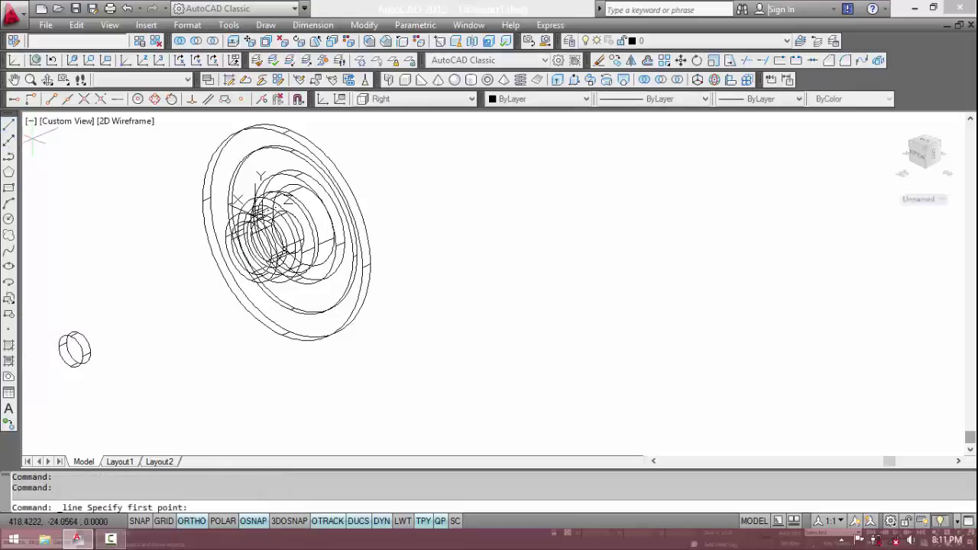
click(75, 349)
text(92.5)
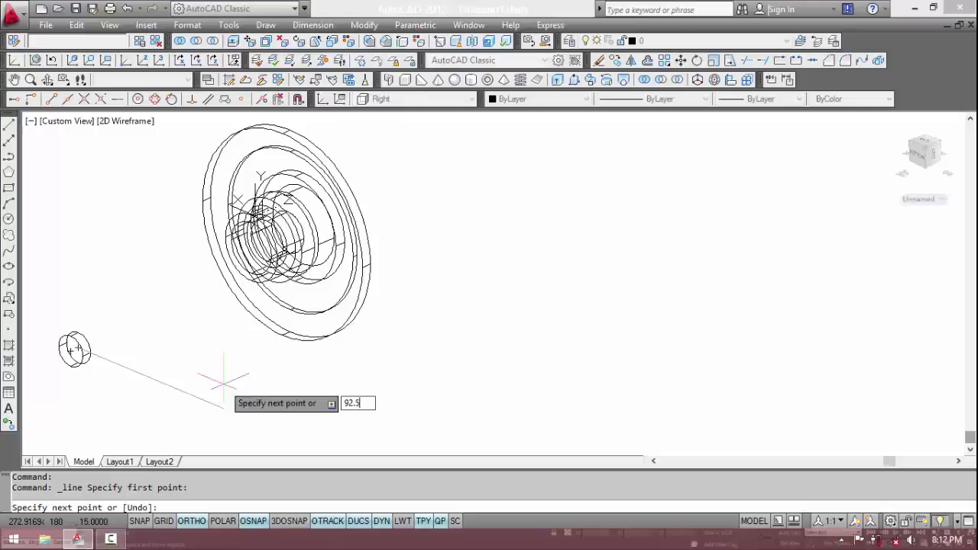
key(Return)
key(Return)
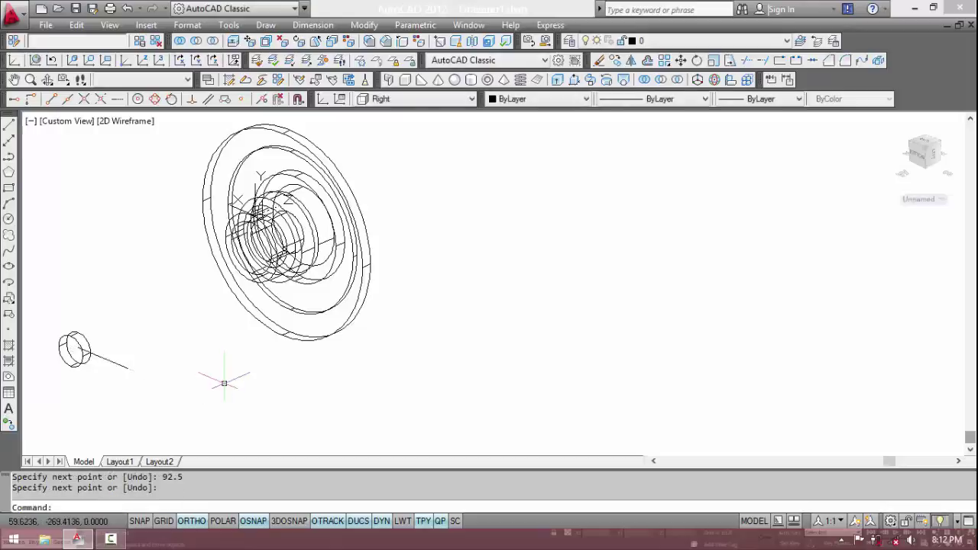
click(364, 24)
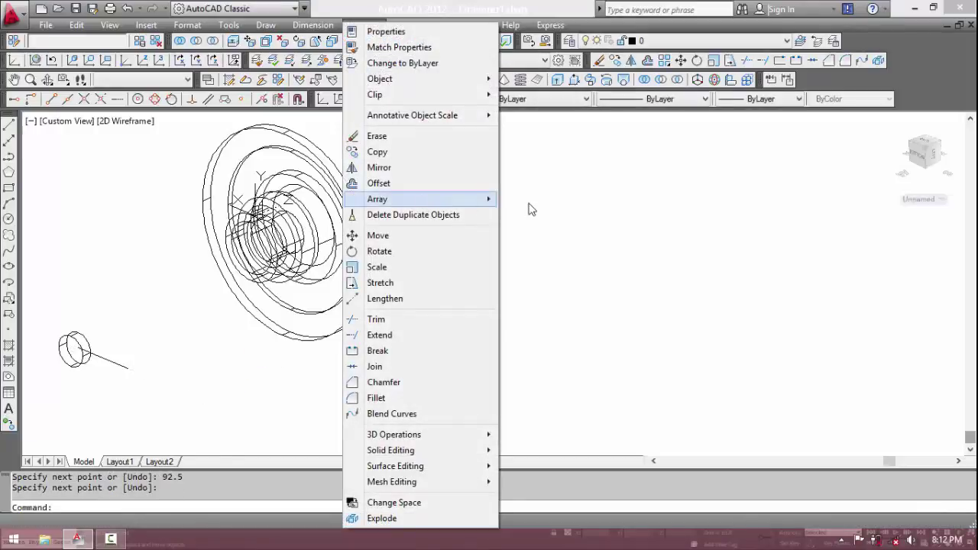
Step: Polar-array the small cylinder into 4 items over 360° around the 92.5-unit line's far end
click(529, 230)
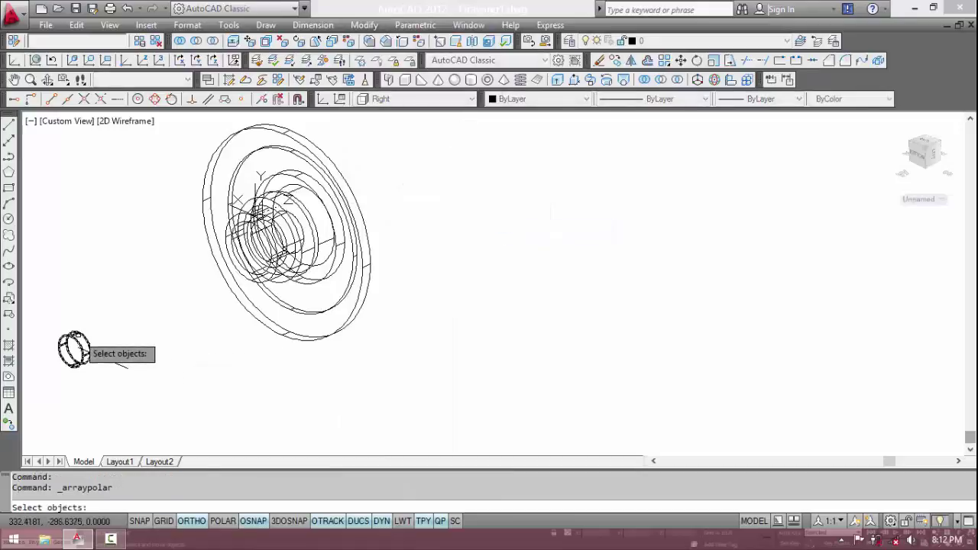
right_click(99, 270)
right_click(98, 271)
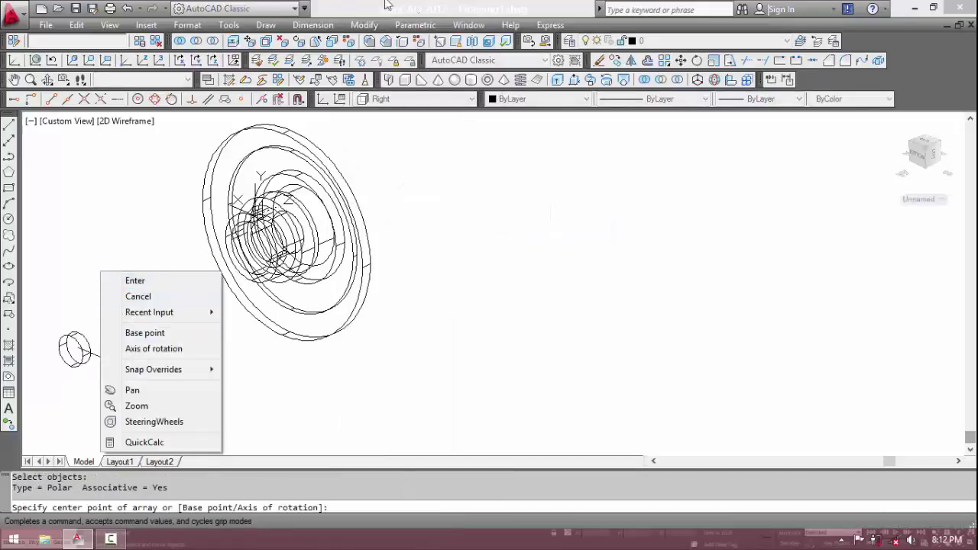
click(415, 6)
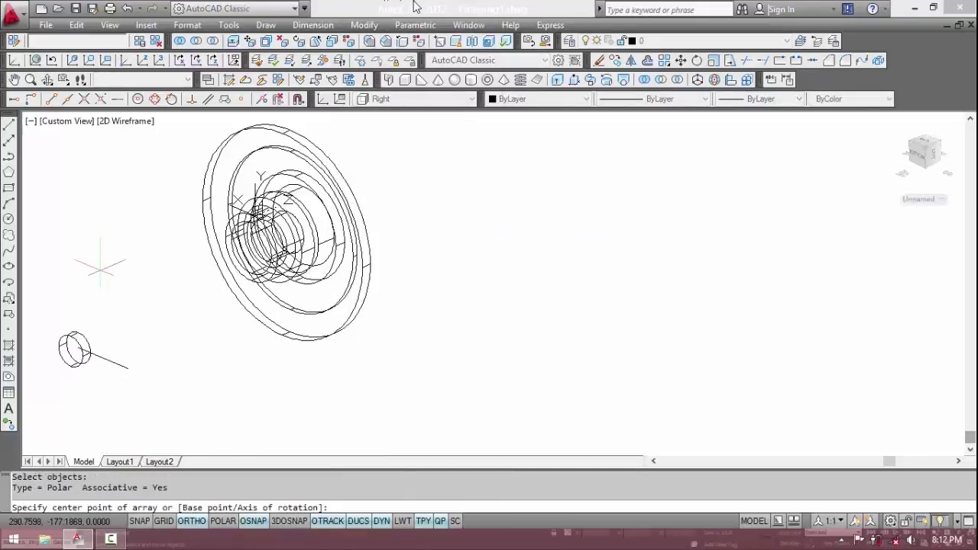
click(127, 366)
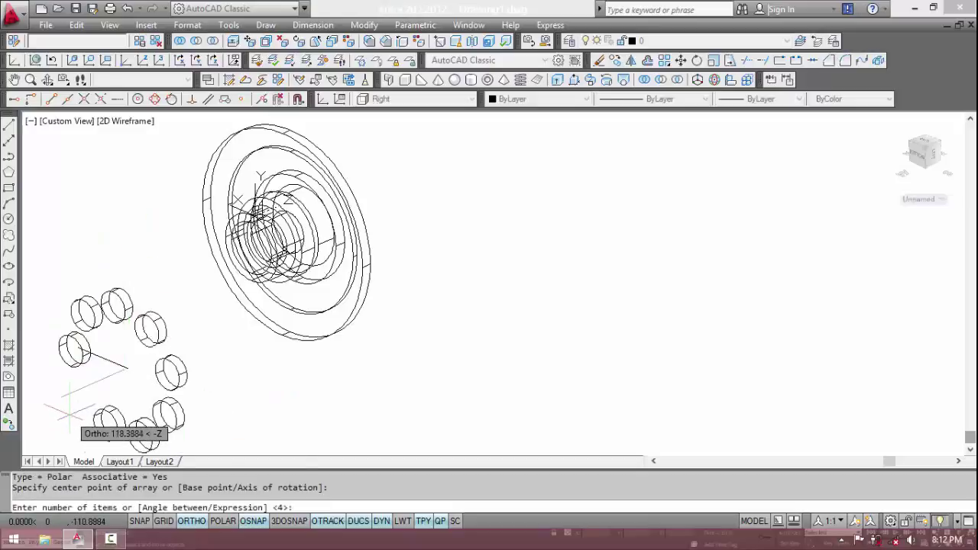
text(4)
key(Return)
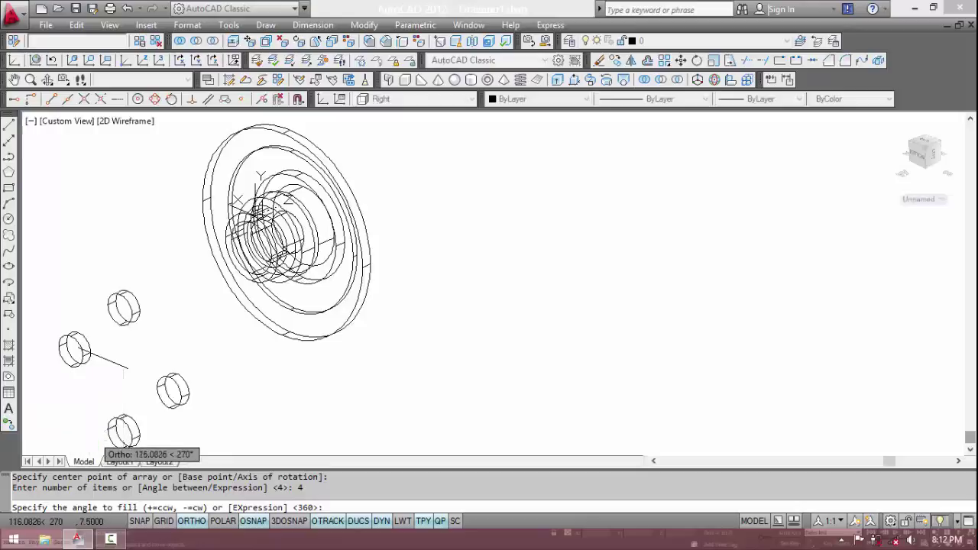
key(Return)
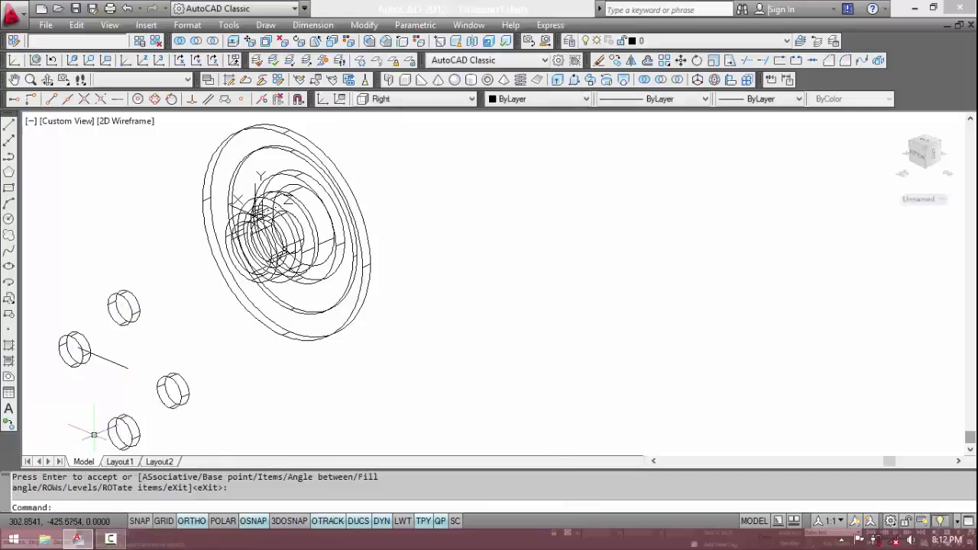
shift+middle_drag(192, 212, 131, 275)
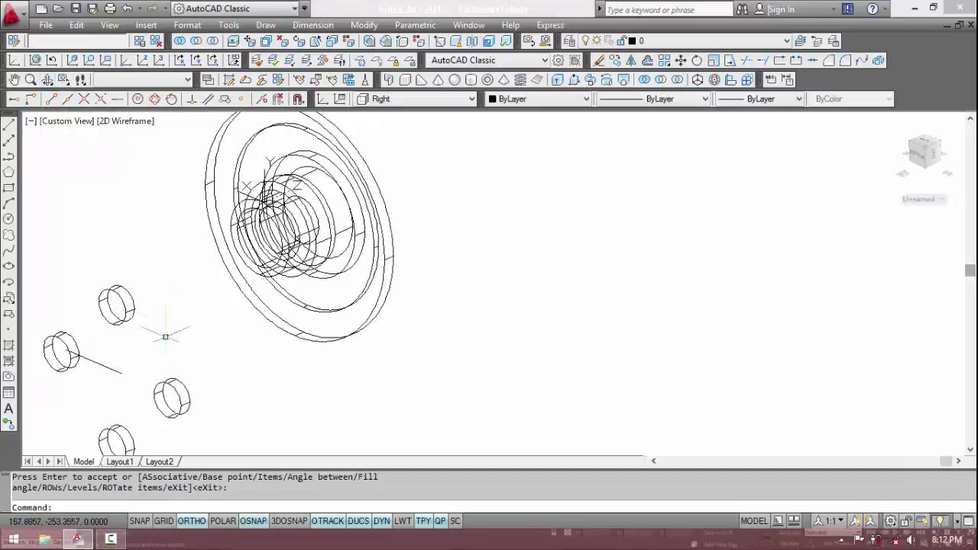
Step: Orbit the model to a side-on view, then undo back to the angled view
click(183, 366)
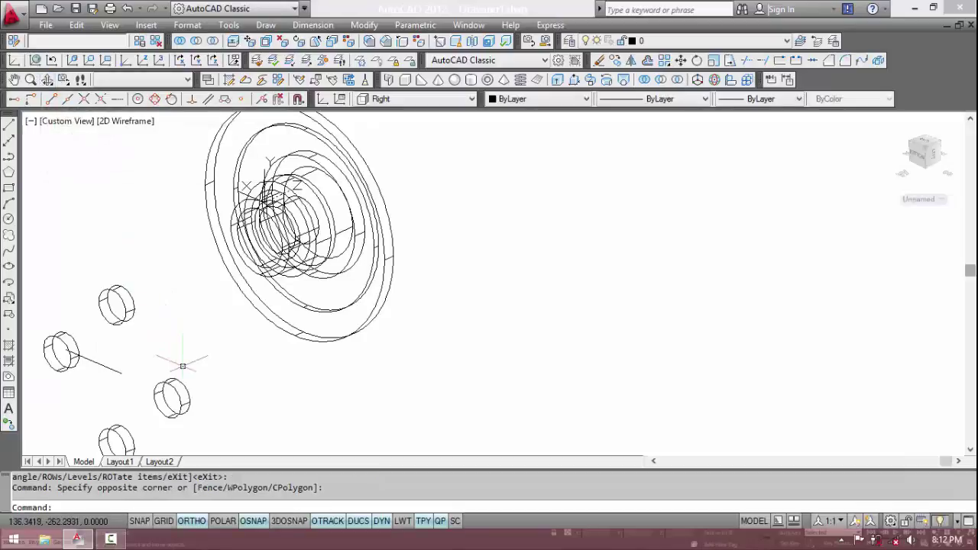
click(47, 80)
mouse_move(143, 284)
mouse_down()
mouse_move(179, 316)
mouse_move(211, 323)
mouse_move(150, 294)
mouse_move(65, 329)
mouse_move(150, 312)
mouse_move(66, 290)
mouse_move(42, 306)
mouse_move(264, 332)
mouse_move(301, 295)
mouse_move(290, 236)
mouse_move(359, 317)
mouse_move(272, 248)
mouse_move(295, 260)
mouse_move(303, 313)
mouse_up()
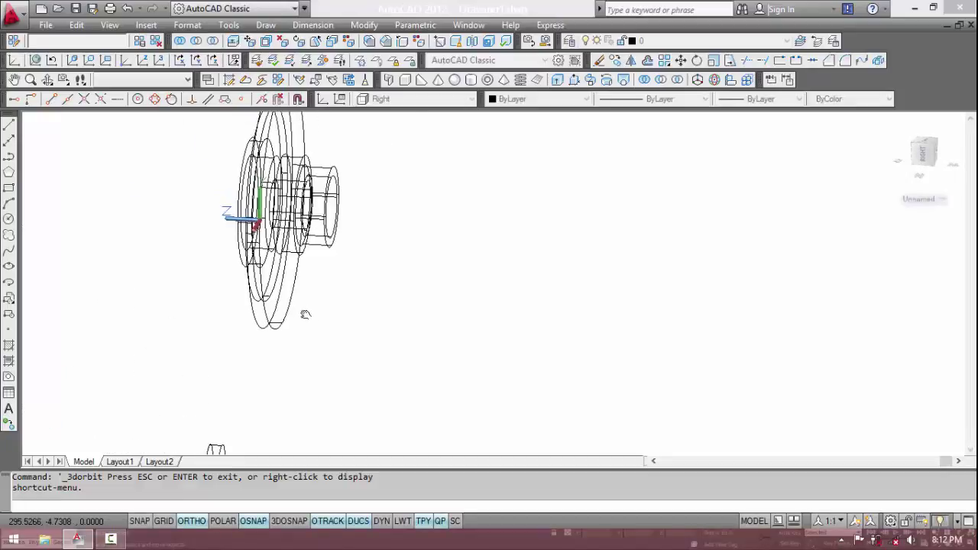
right_click(103, 129)
click(131, 140)
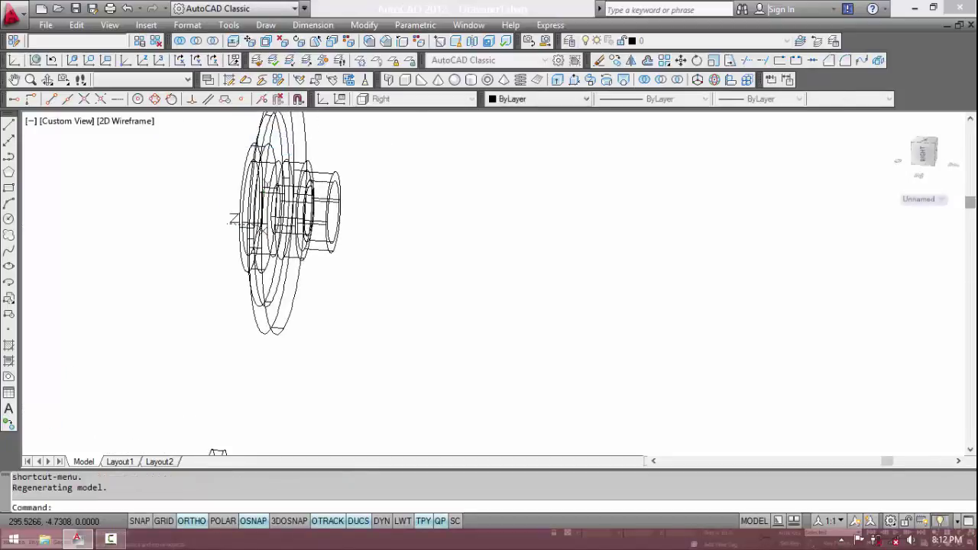
click(130, 9)
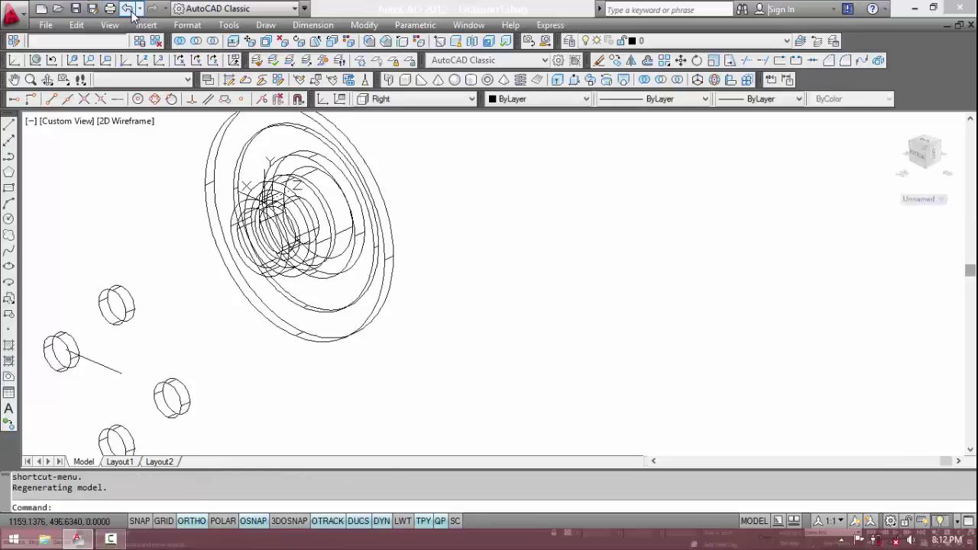
Step: Switch to Realistic shading and move the four cylinders from the line's end into the disc
click(124, 122)
click(178, 204)
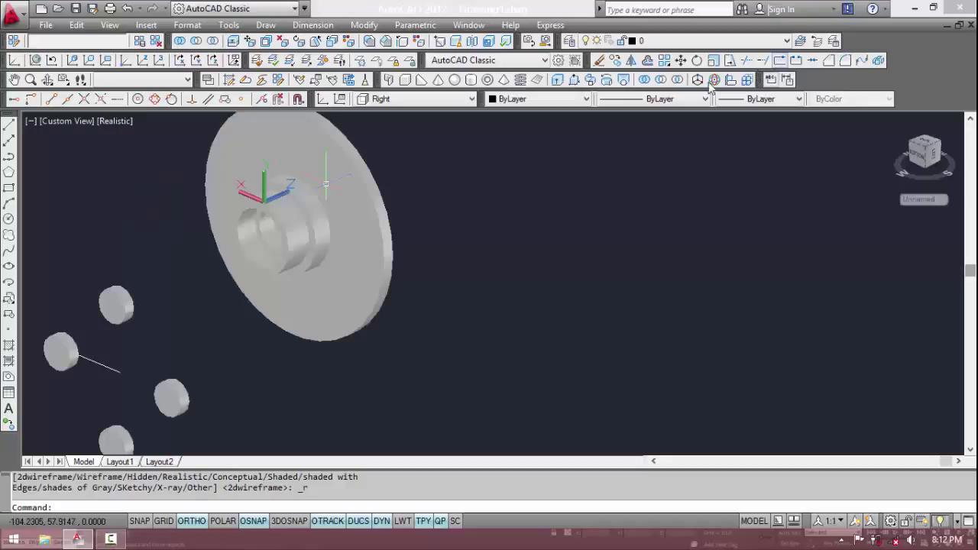
key(m)
key(Return)
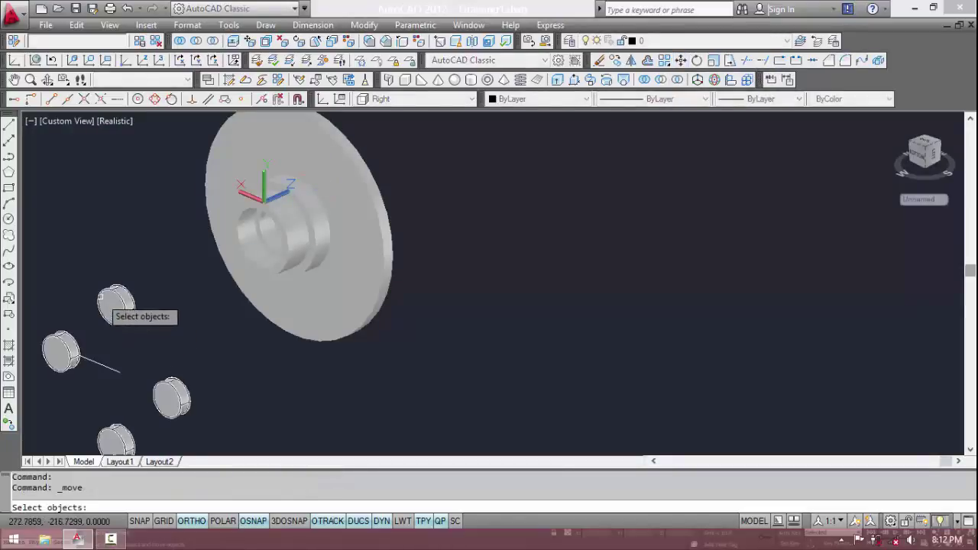
click(106, 302)
key(Return)
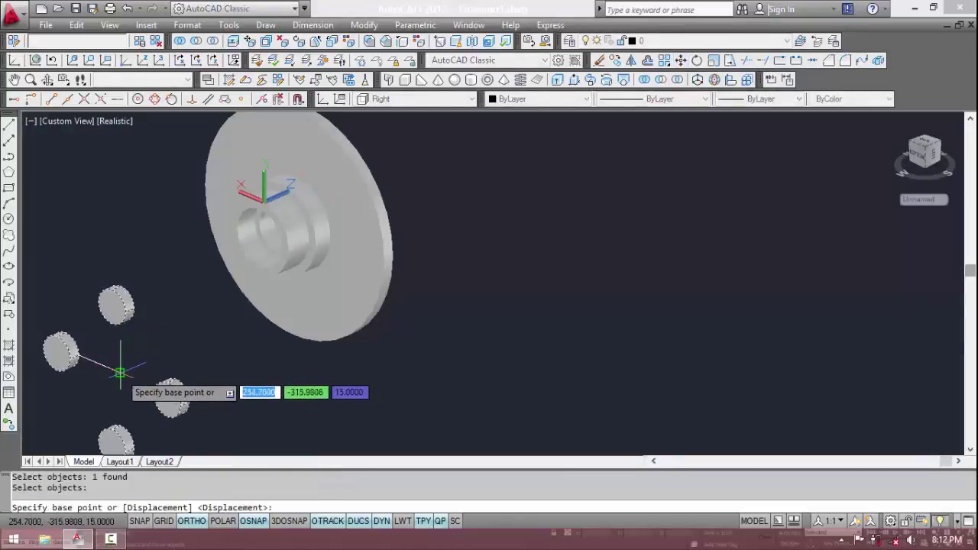
click(121, 372)
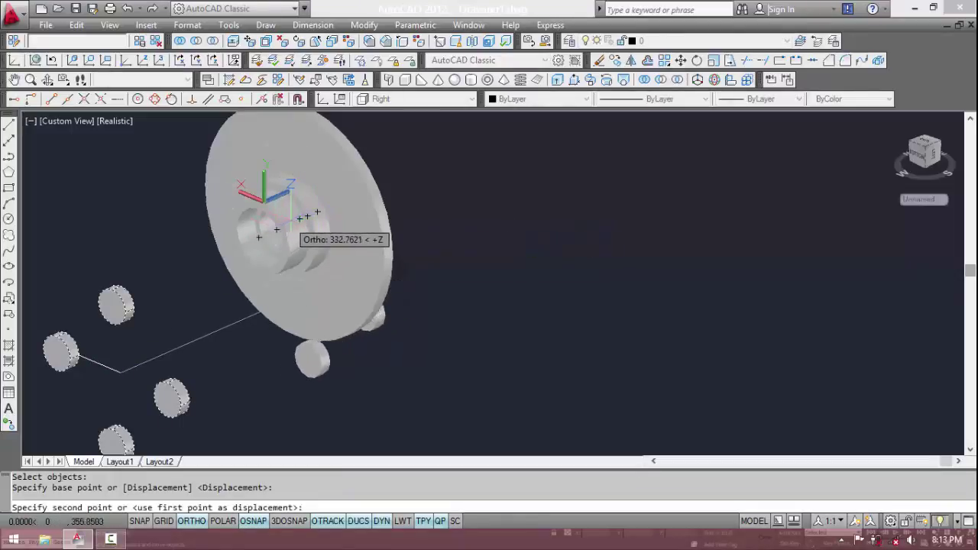
click(300, 219)
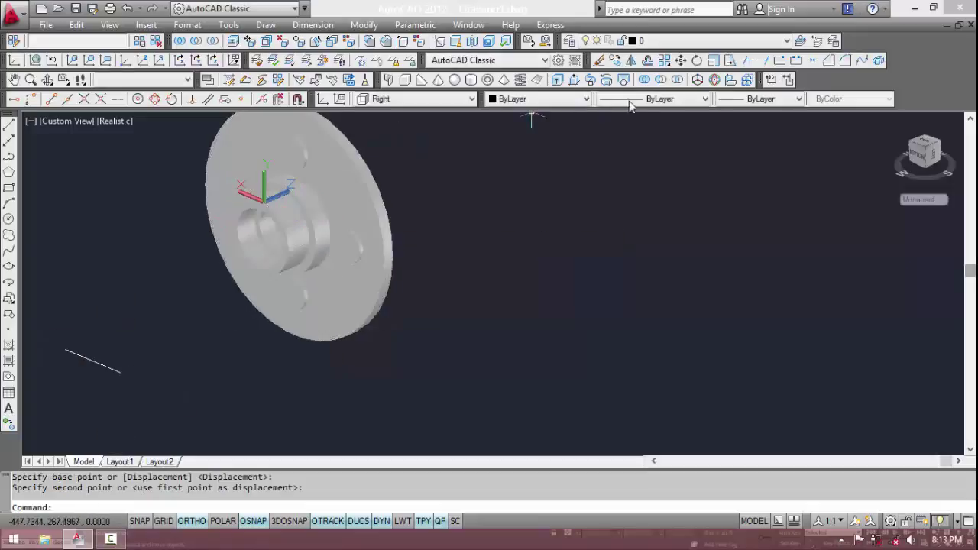
Step: Check the side view in wireframe, then undo back to Realistic and reverse the move
click(105, 122)
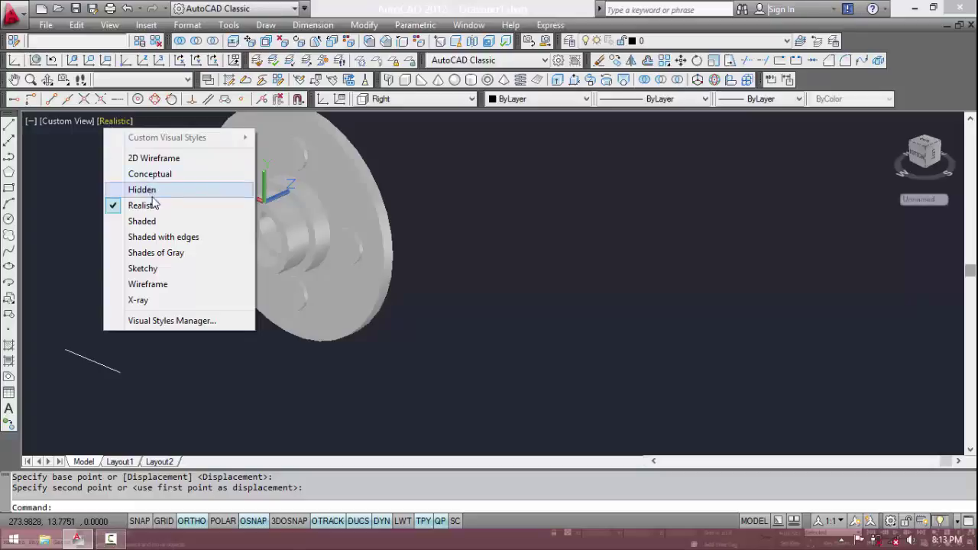
click(173, 160)
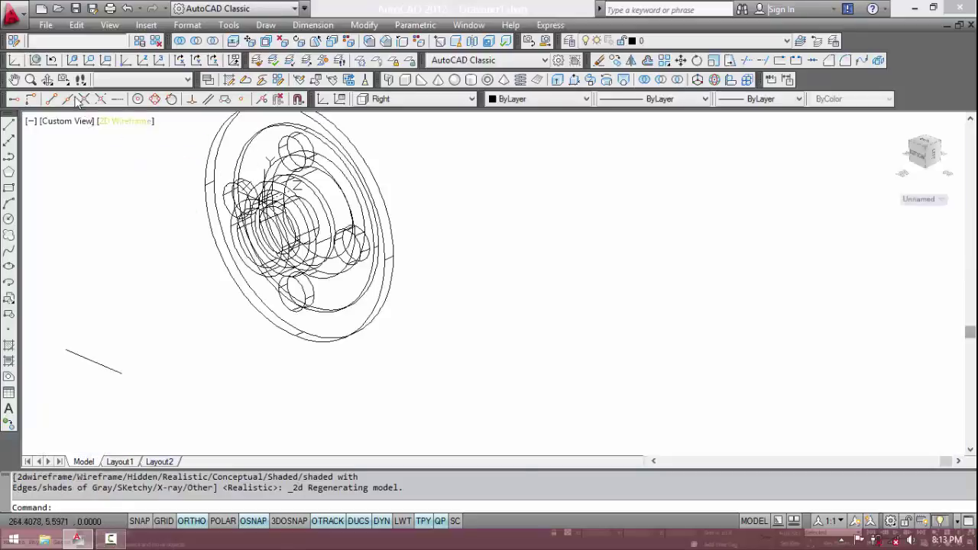
click(48, 79)
mouse_move(159, 334)
mouse_down()
mouse_move(196, 237)
mouse_move(269, 248)
mouse_up()
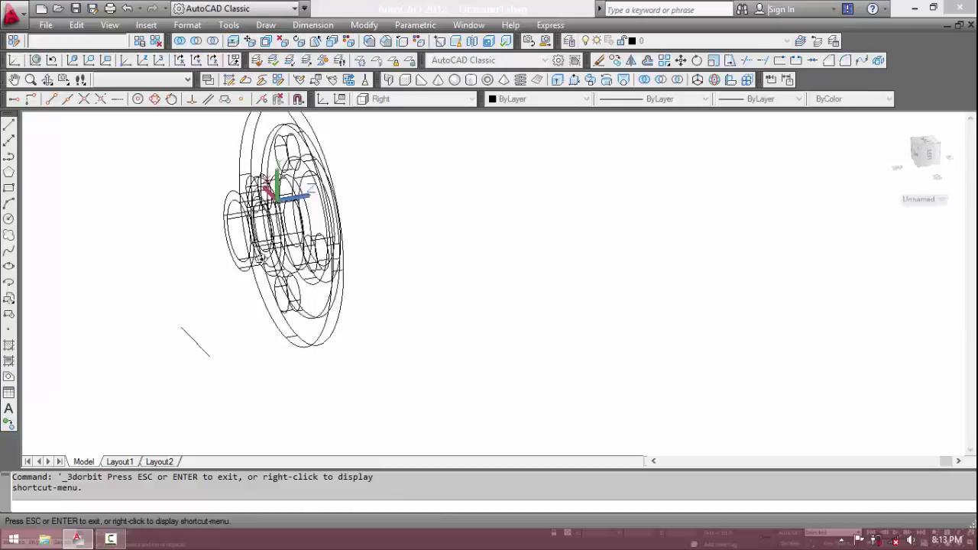
click(126, 9)
click(126, 9)
click(126, 9)
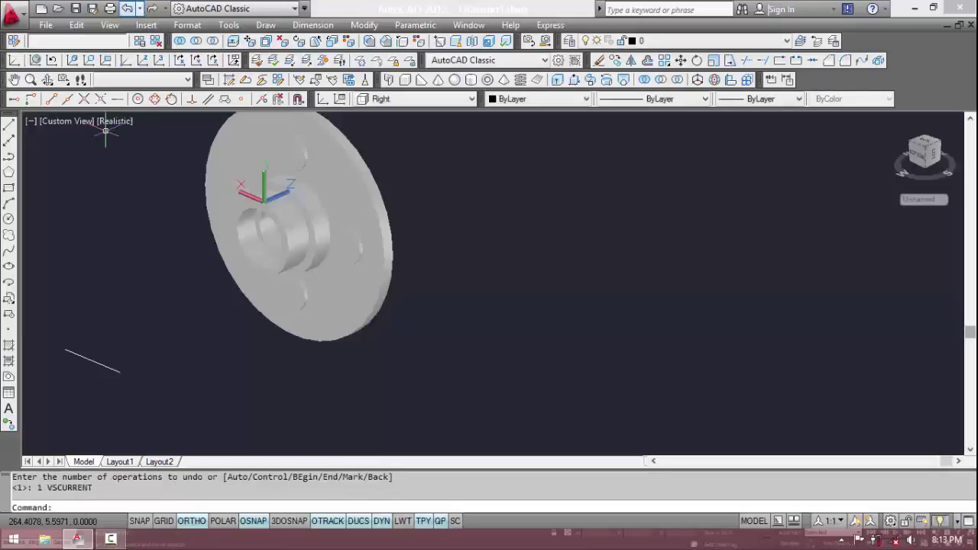
click(126, 9)
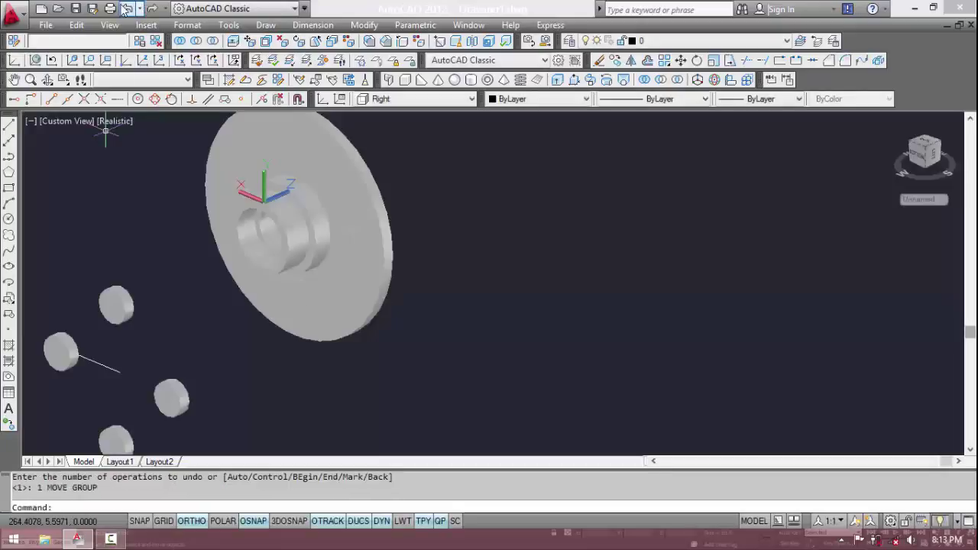
Step: Move the four-cylinder group again from the line's end to the disc's centre
click(681, 61)
click(116, 306)
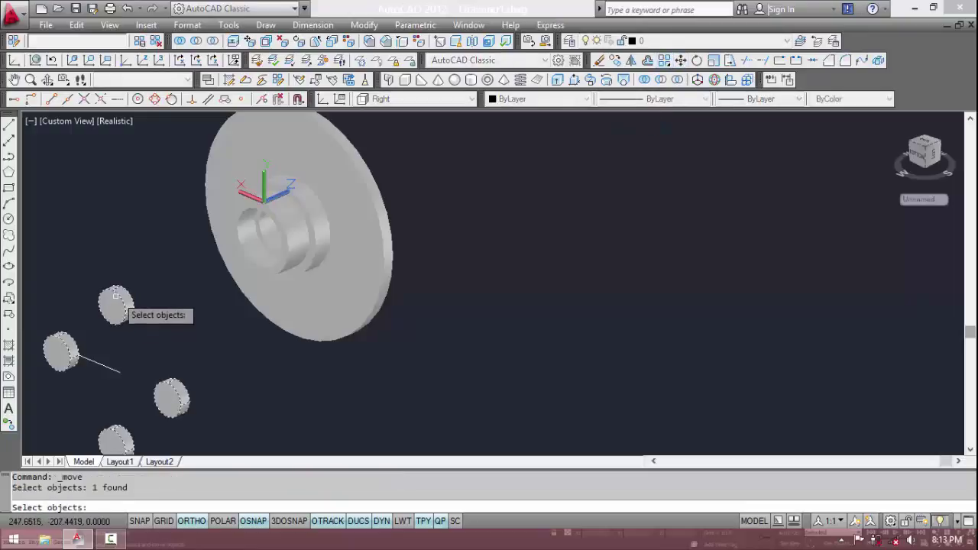
key(Return)
click(120, 373)
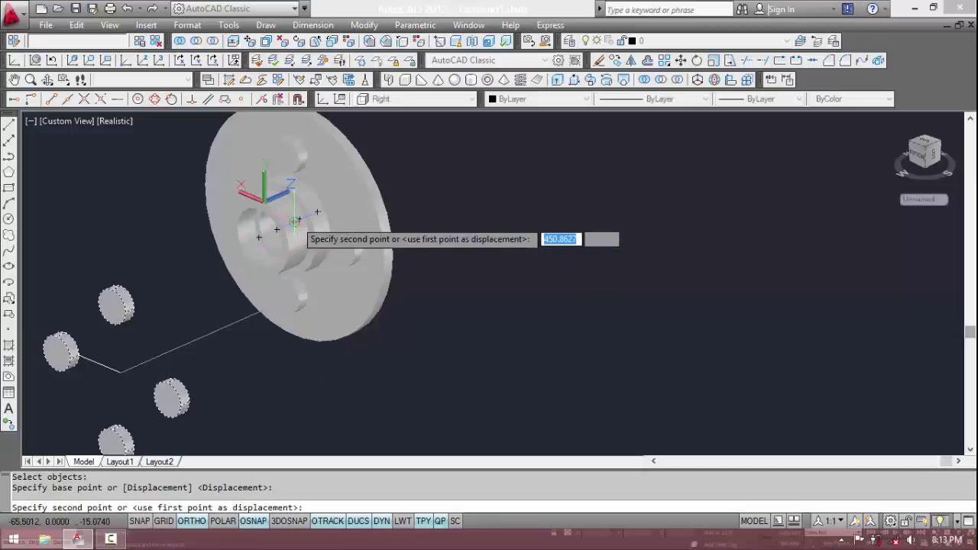
click(278, 229)
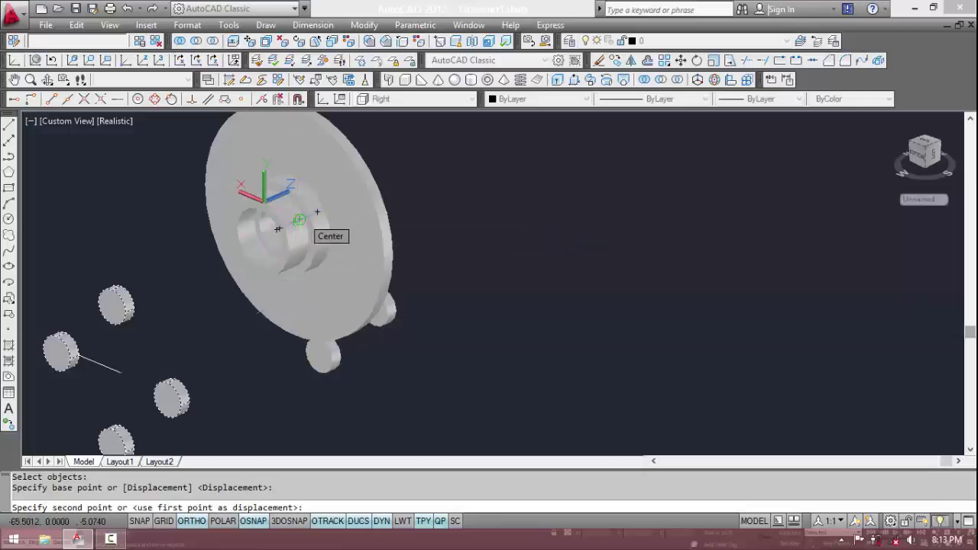
Step: Inspect a side view in 2D Wireframe, then undo back to Realistic and reverse the cylinder move
click(111, 123)
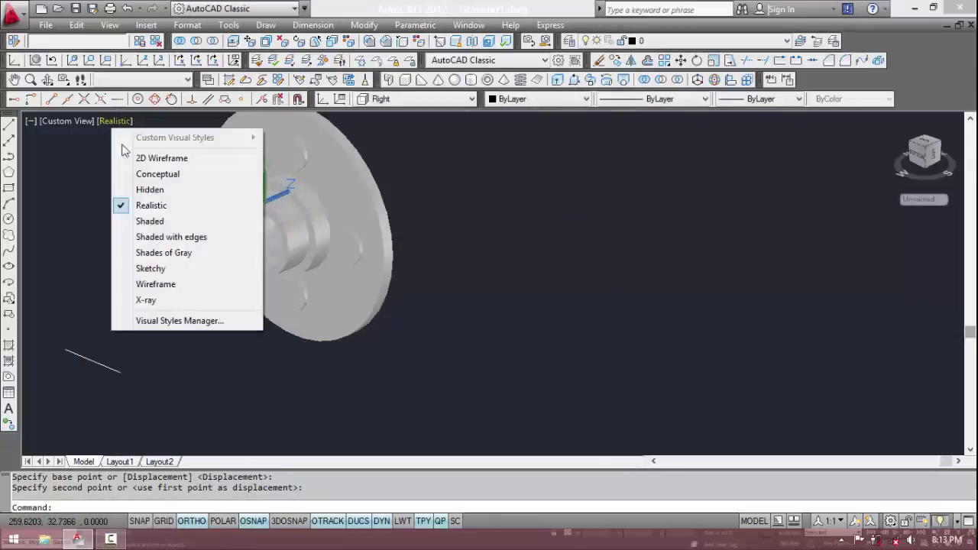
click(156, 156)
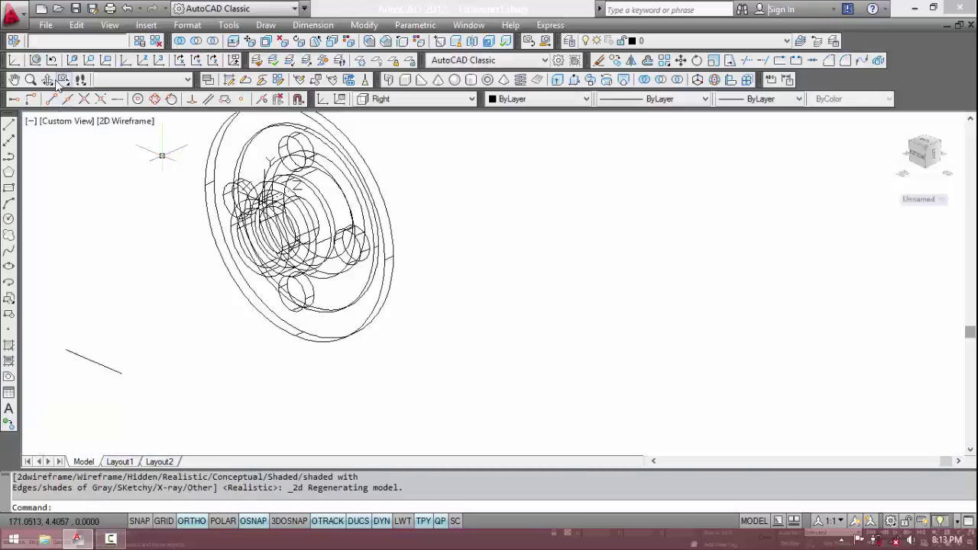
click(61, 80)
mouse_move(275, 230)
mouse_down()
mouse_move(351, 230)
mouse_move(229, 267)
mouse_up()
right_click(132, 142)
click(160, 150)
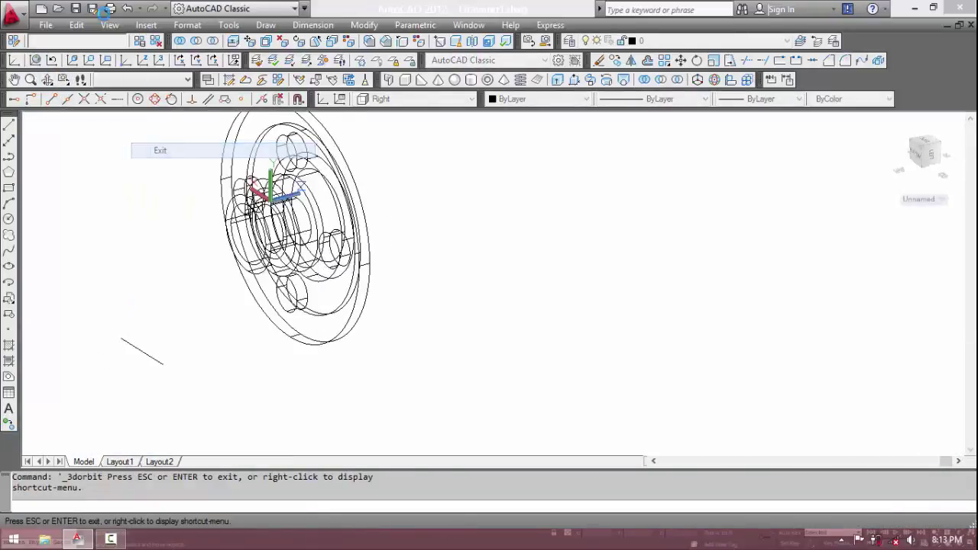
click(135, 6)
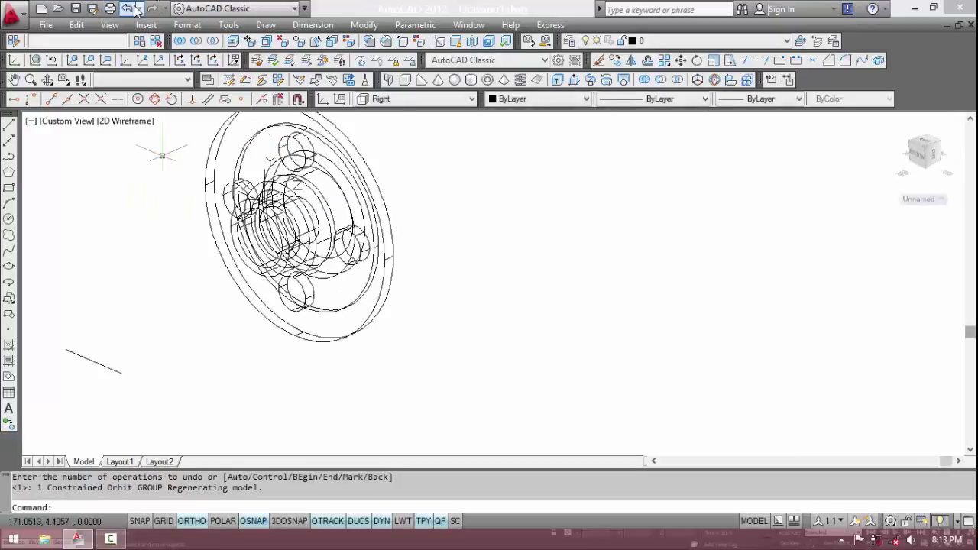
click(126, 15)
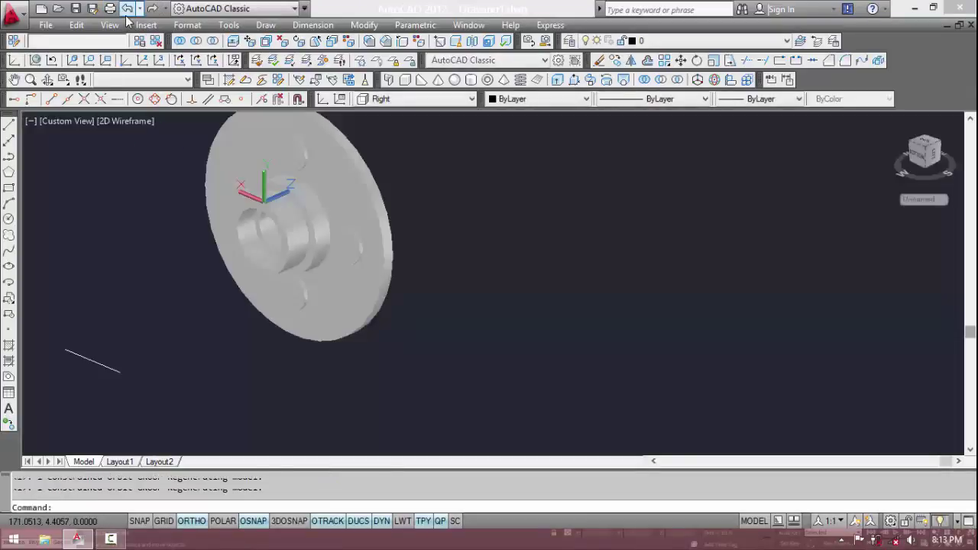
click(127, 15)
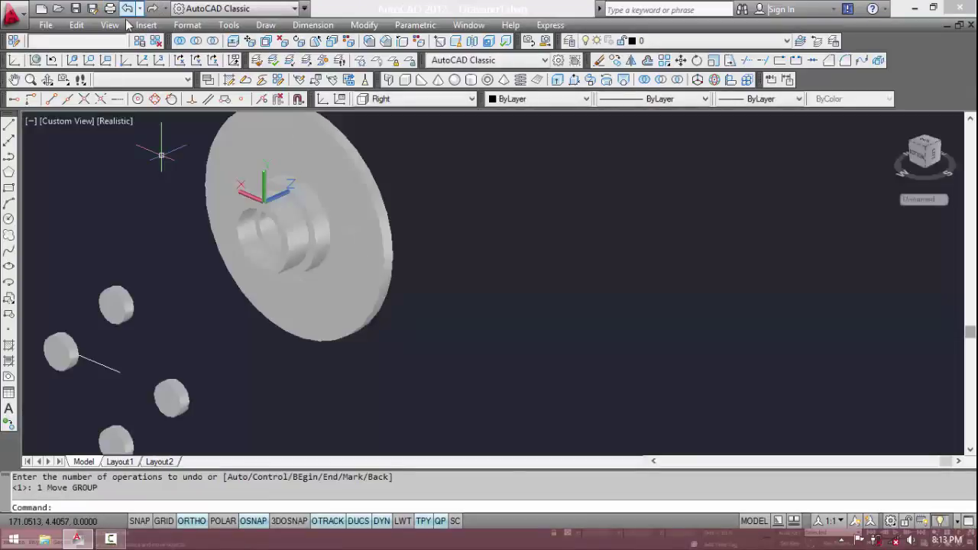
Step: Move the four cylinders from the guide line's end down into the disc
click(680, 60)
click(123, 300)
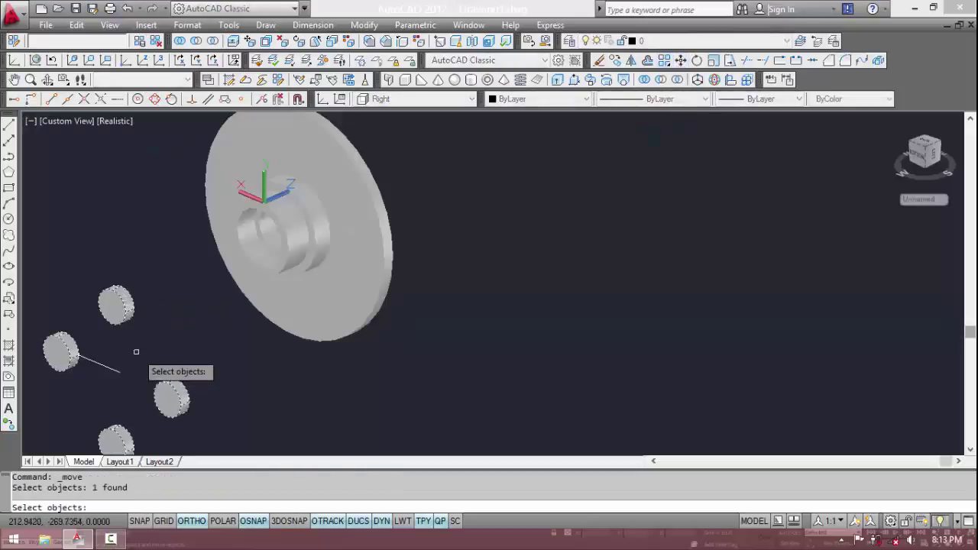
key(Return)
click(120, 372)
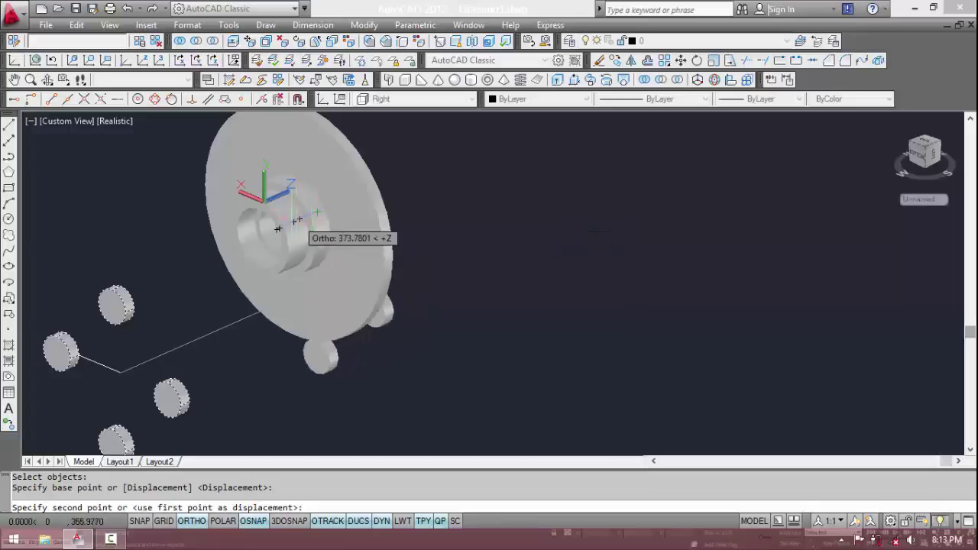
click(301, 220)
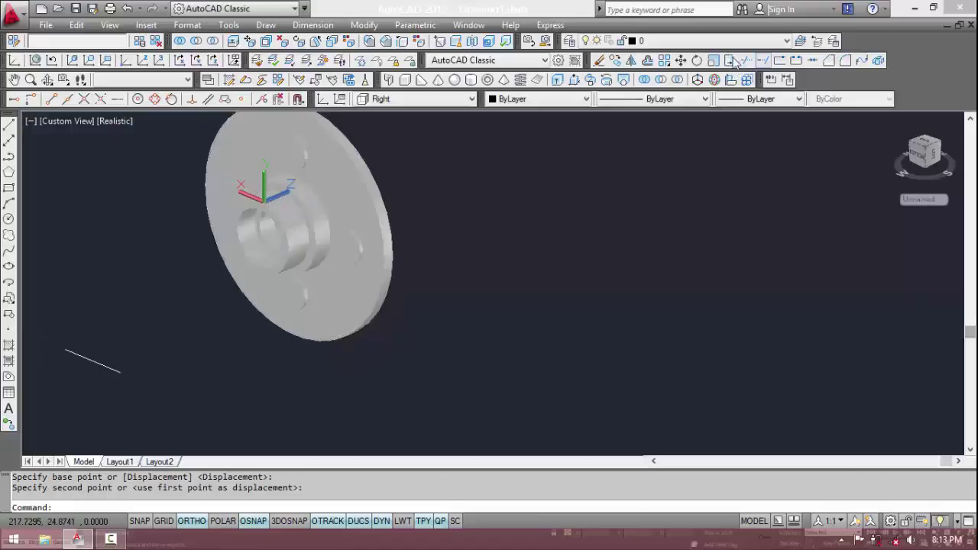
Step: Explode the cylinder array and subtract the four cylinders from the disc
click(879, 62)
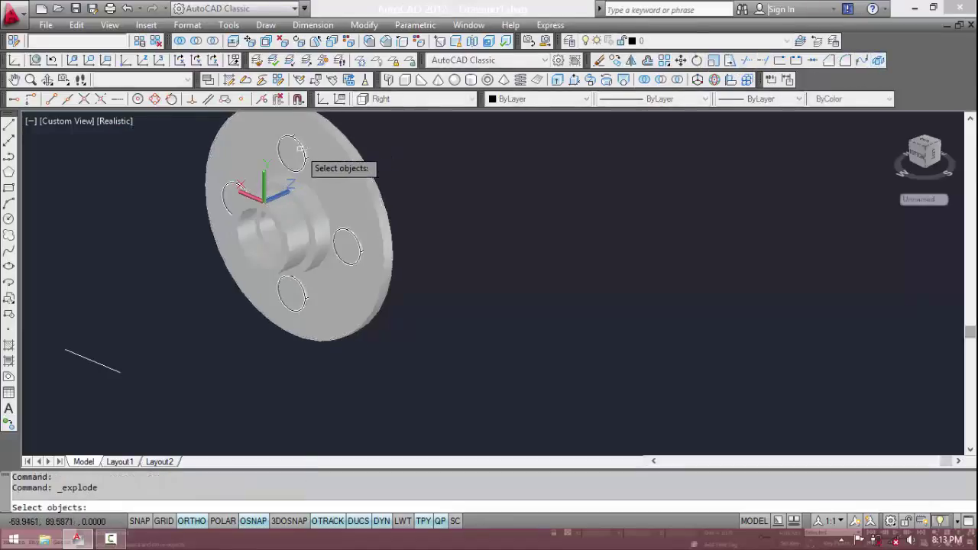
key(Return)
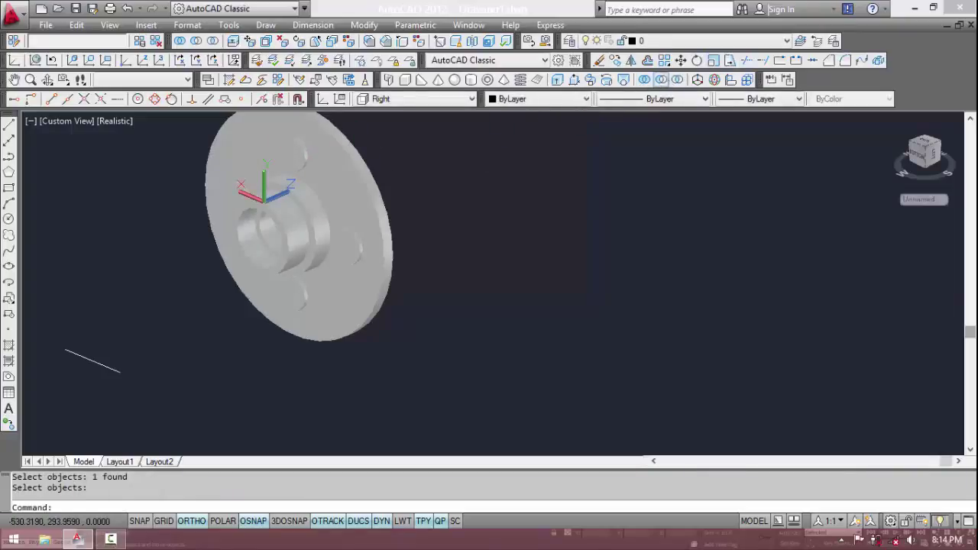
click(661, 79)
click(328, 169)
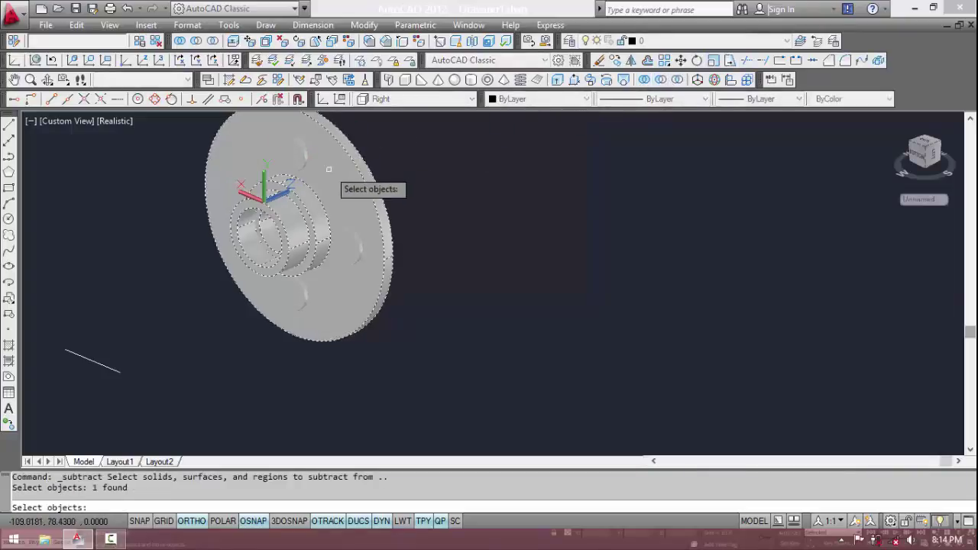
key(Return)
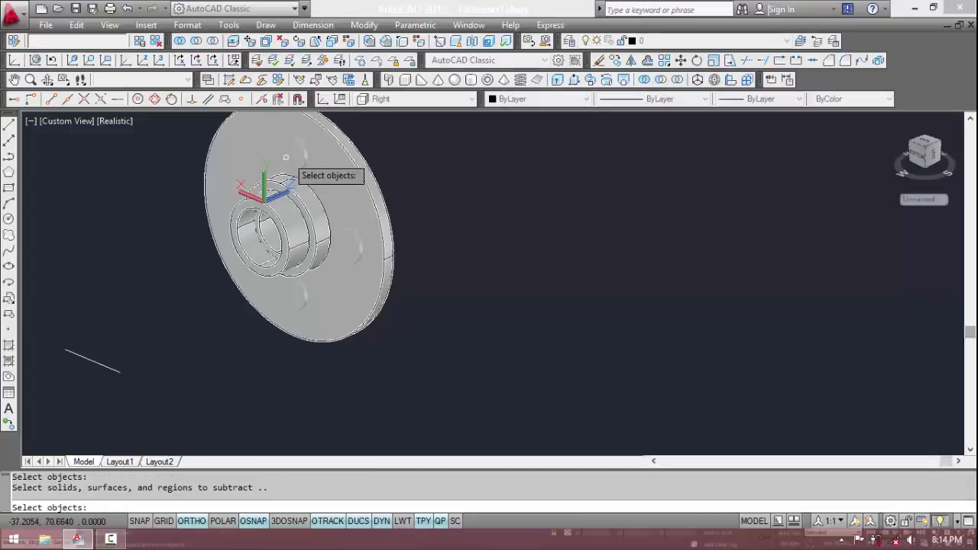
click(292, 153)
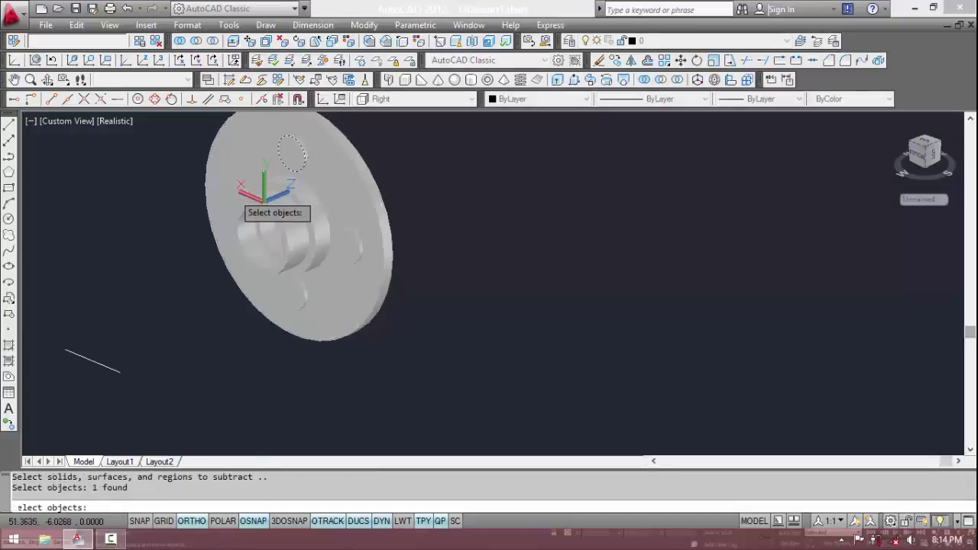
click(241, 200)
click(295, 308)
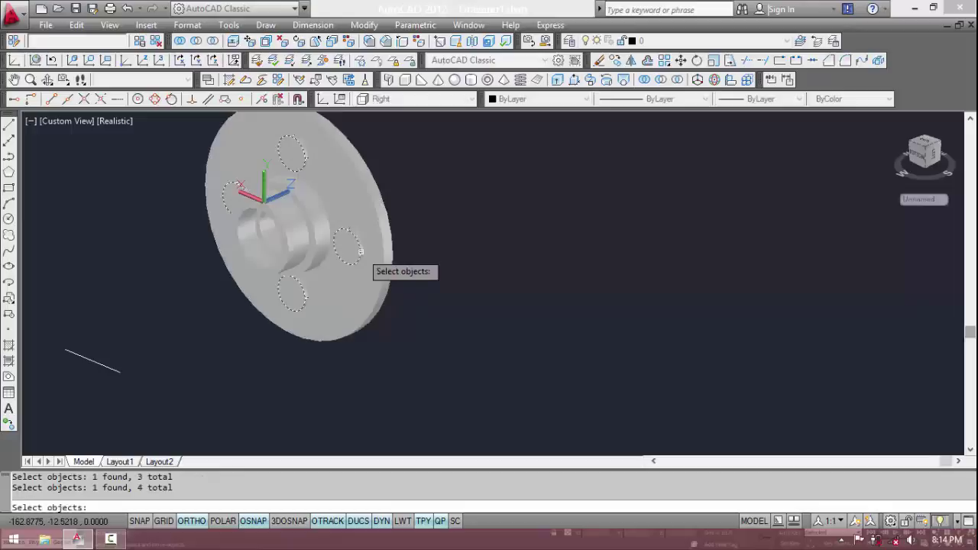
key(Return)
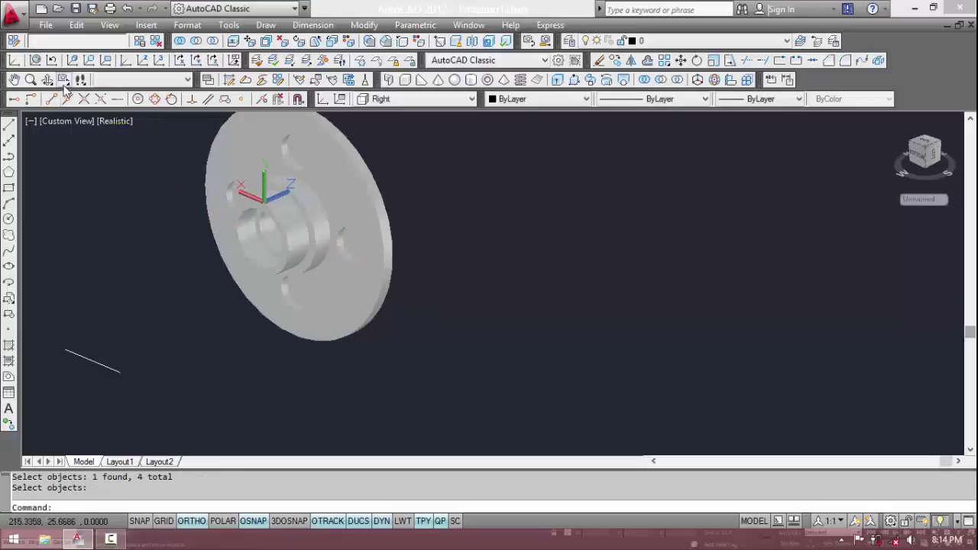
Step: Orbit around the flange to inspect the four new bolt holes
click(47, 79)
mouse_move(317, 216)
mouse_down()
mouse_move(162, 262)
mouse_move(184, 268)
mouse_up()
mouse_move(77, 299)
mouse_down()
mouse_move(398, 211)
mouse_move(274, 250)
mouse_up()
mouse_move(234, 222)
mouse_down()
mouse_move(227, 212)
mouse_move(219, 218)
mouse_move(264, 175)
mouse_move(168, 168)
mouse_up()
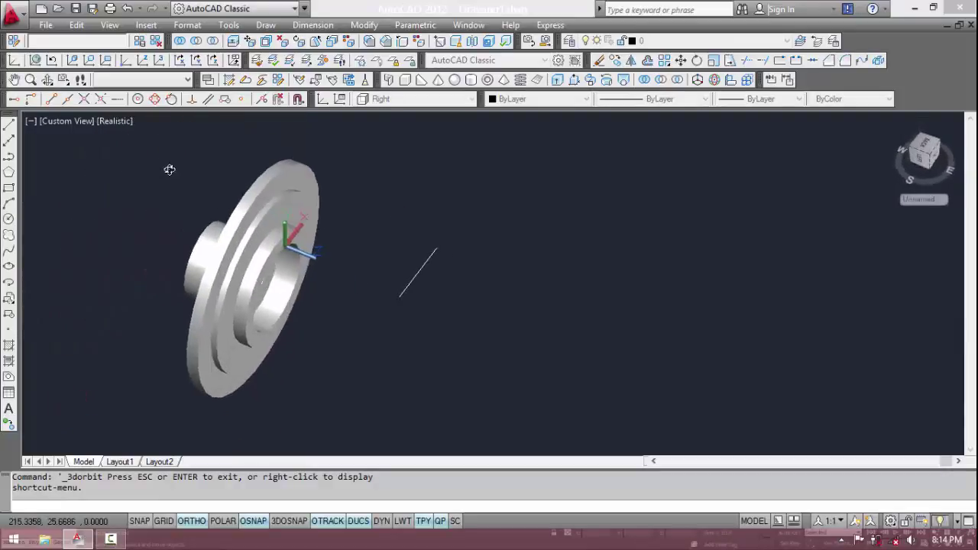
right_click(170, 172)
click(201, 182)
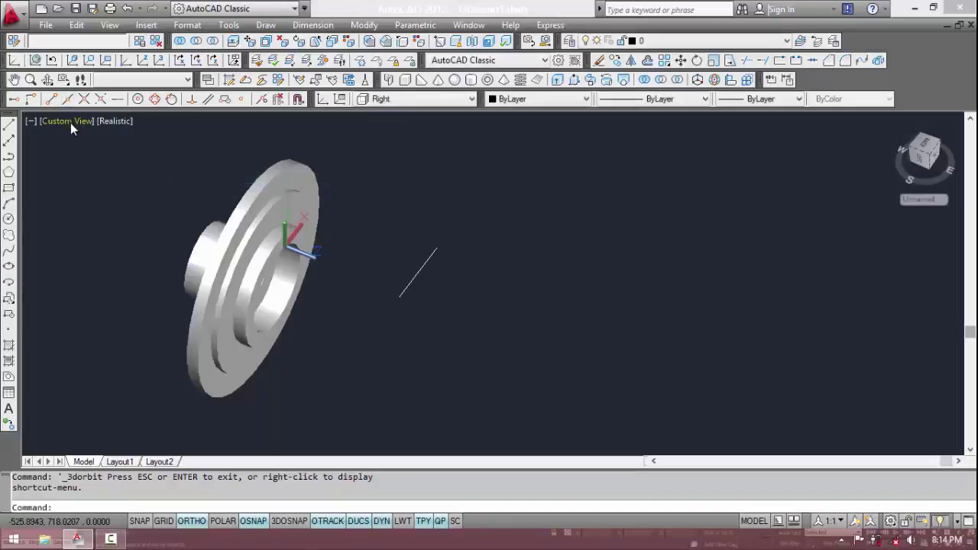
Step: Switch to the SE Isometric view, then zoom in and pan to centre the flange
click(70, 121)
click(124, 267)
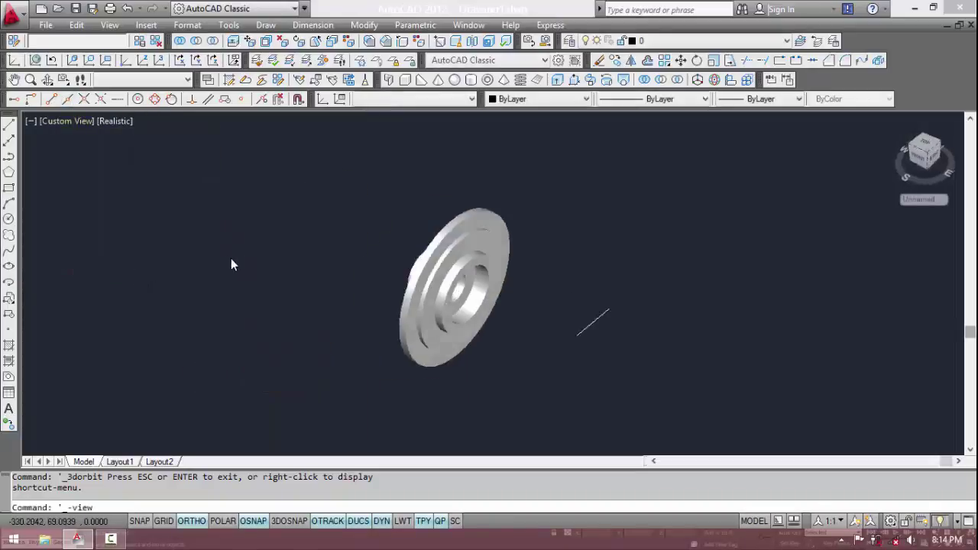
scroll(411, 245, up, 2)
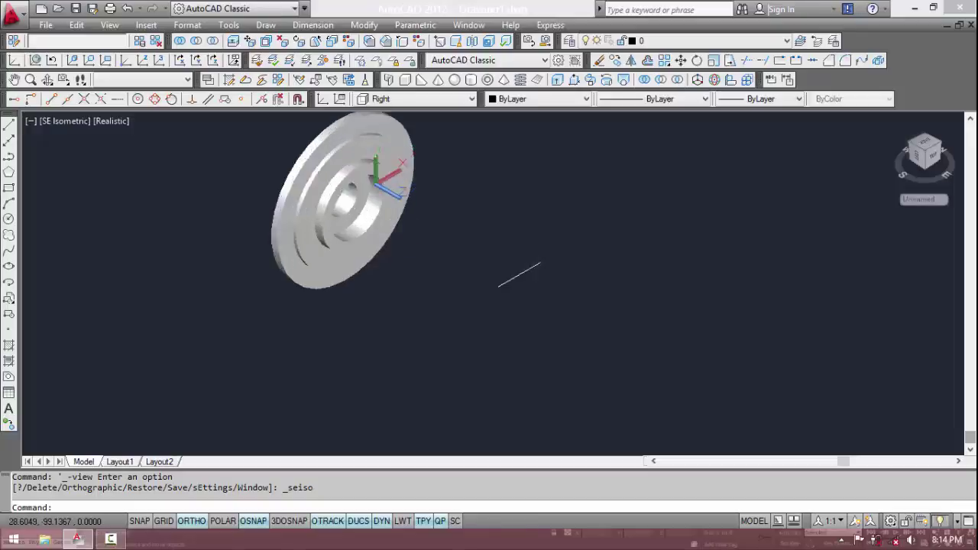
scroll(411, 246, down, 3)
scroll(363, 222, up, 4)
middle_drag(408, 242, 304, 284)
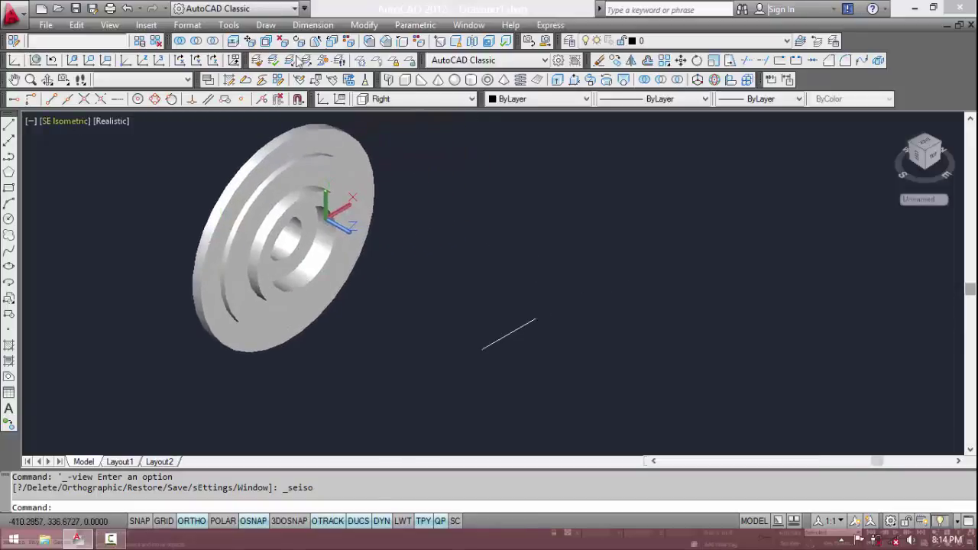
Step: Create a cylinder right of the disc with diameter 20 and height 25
click(469, 81)
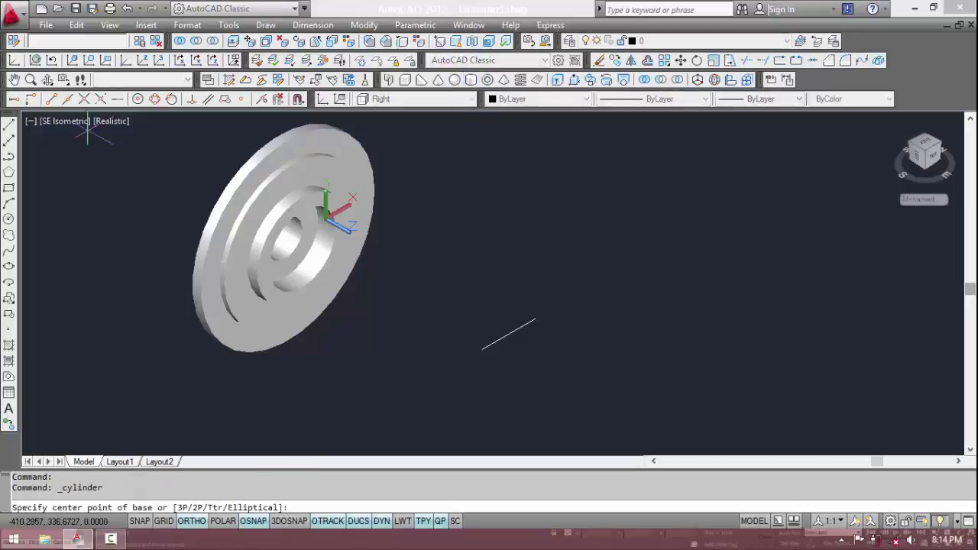
click(514, 251)
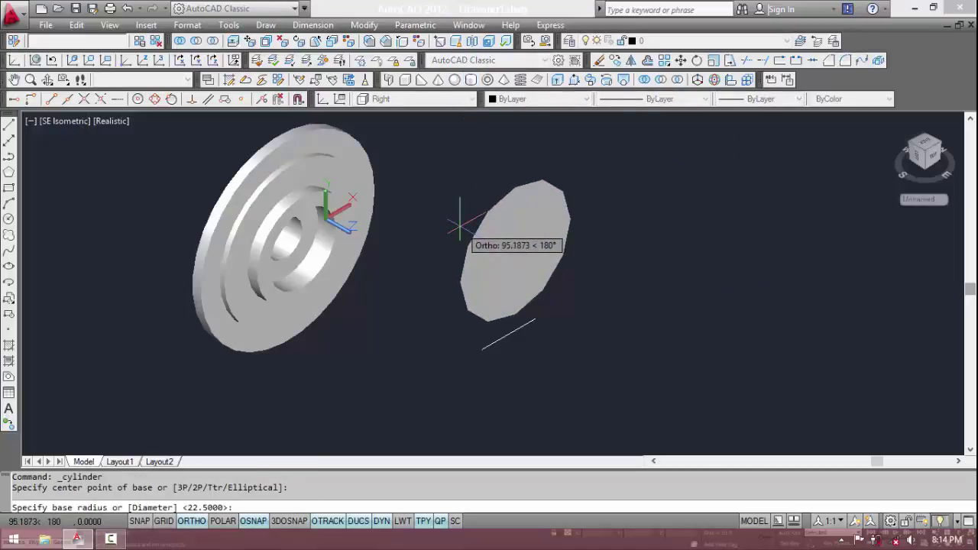
text(d)
key(Return)
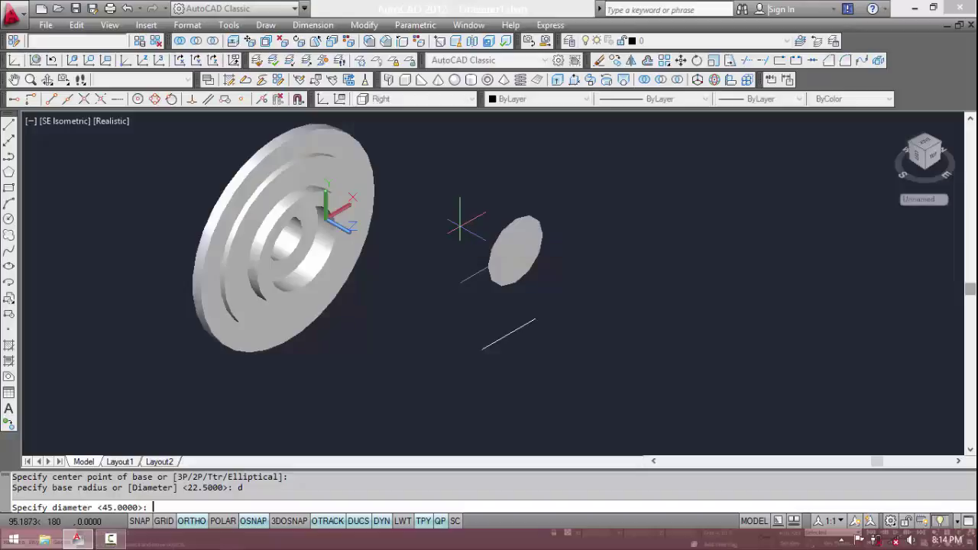
text(25)
key(Return)
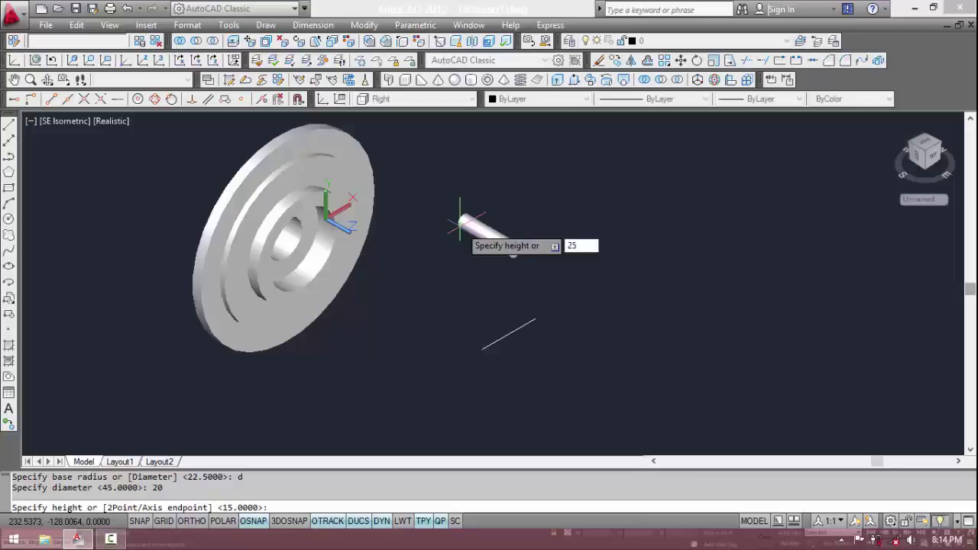
key(Return)
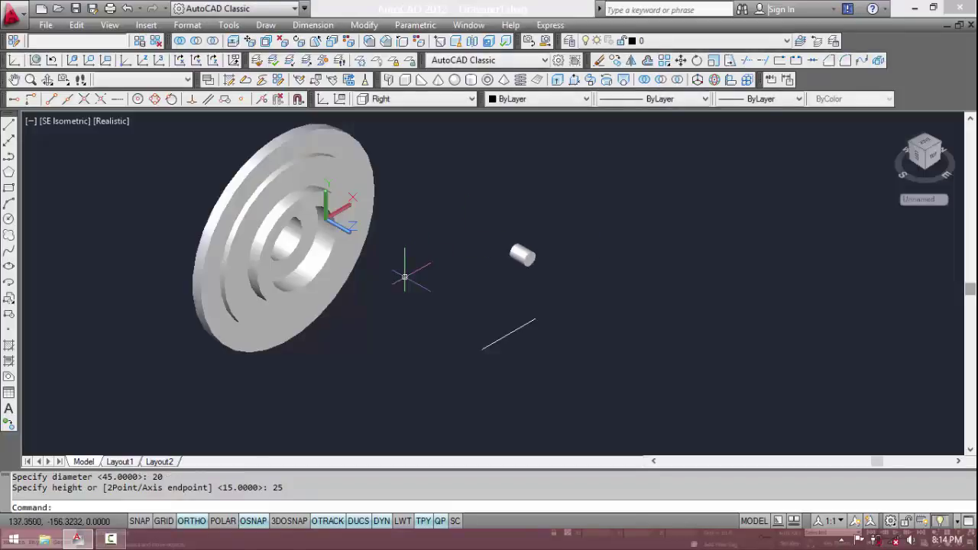
click(111, 120)
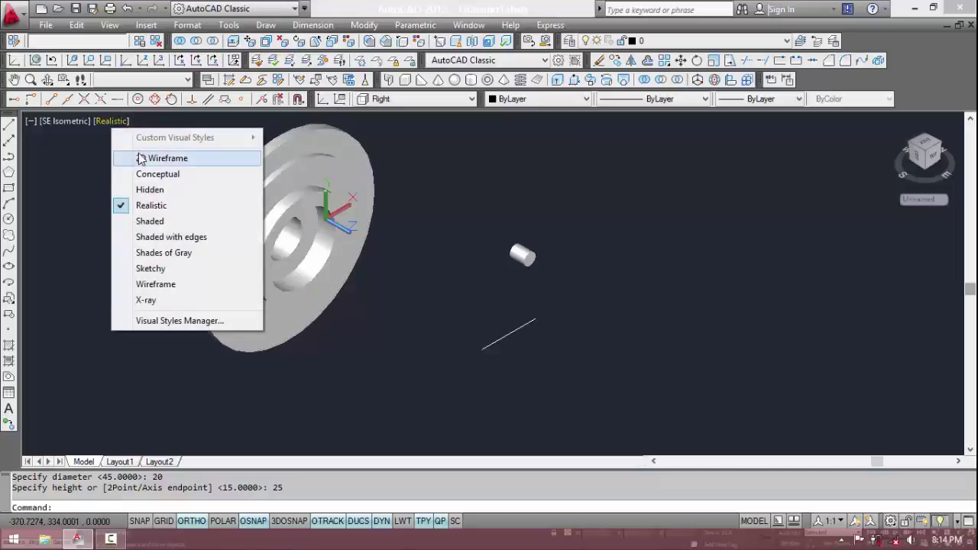
Step: Switch to 2D Wireframe and copy the diagonal guide line onto the cylinder
click(138, 158)
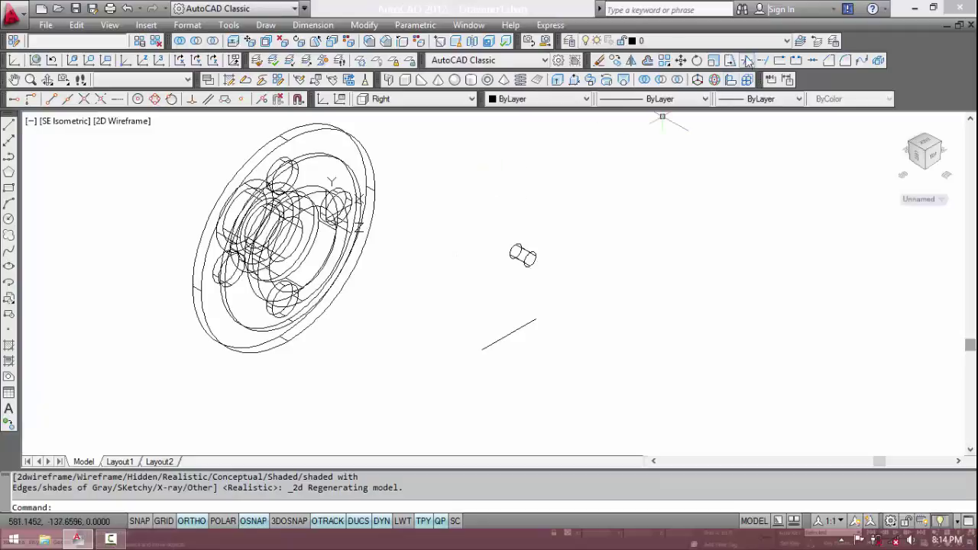
click(621, 64)
click(505, 336)
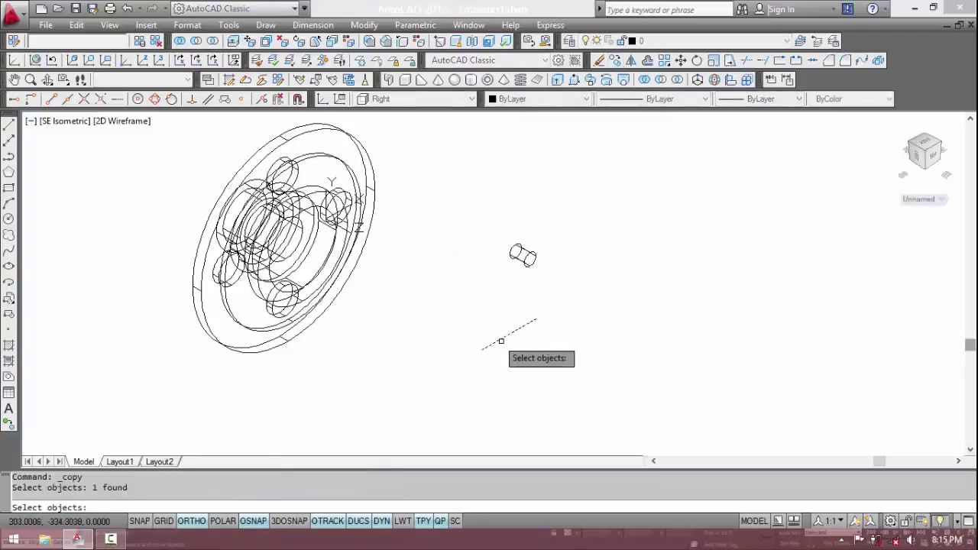
key(Return)
click(481, 348)
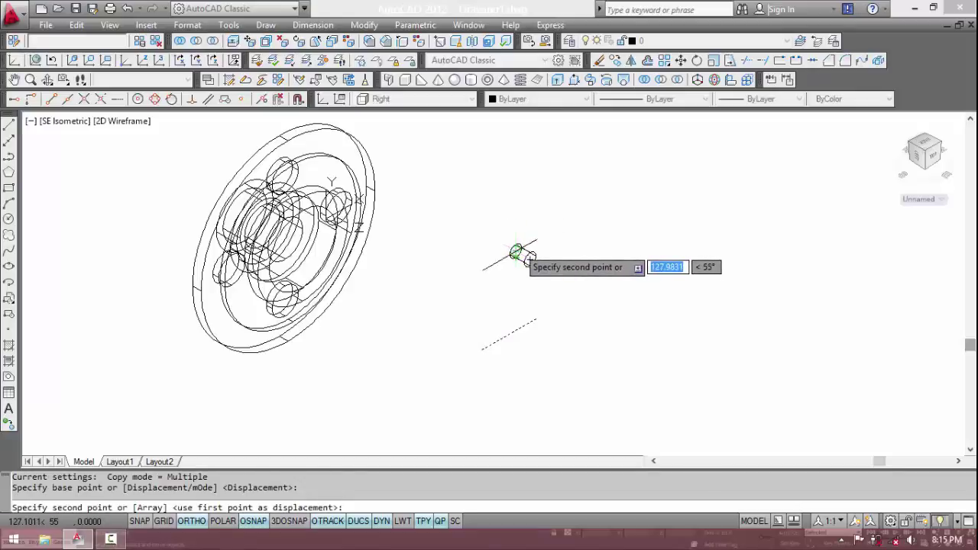
click(516, 252)
right_click(441, 234)
click(473, 243)
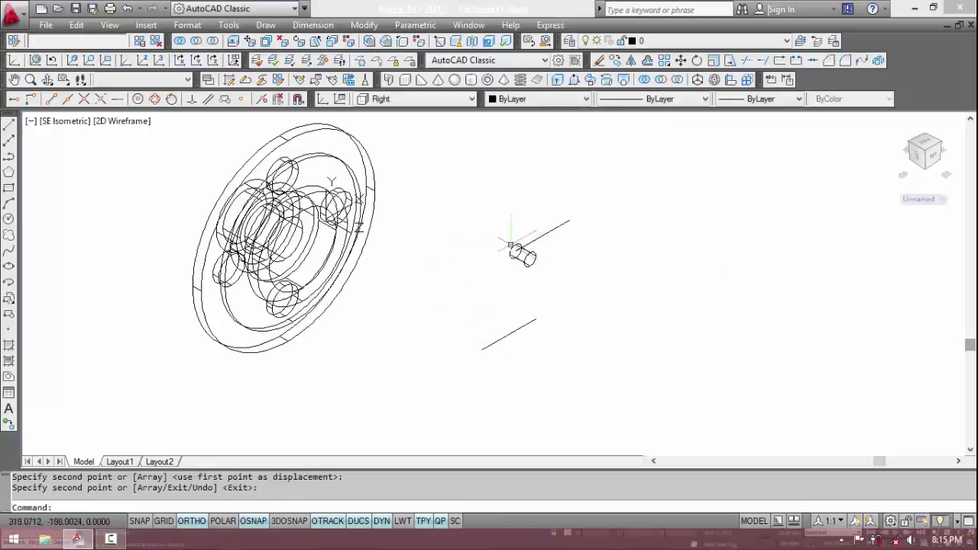
Step: Zoom in on the cylinder and delete the misplaced line copy
scroll(511, 245, up, 1)
scroll(508, 243, up, 2)
scroll(500, 240, down, 4)
scroll(489, 236, up, 1)
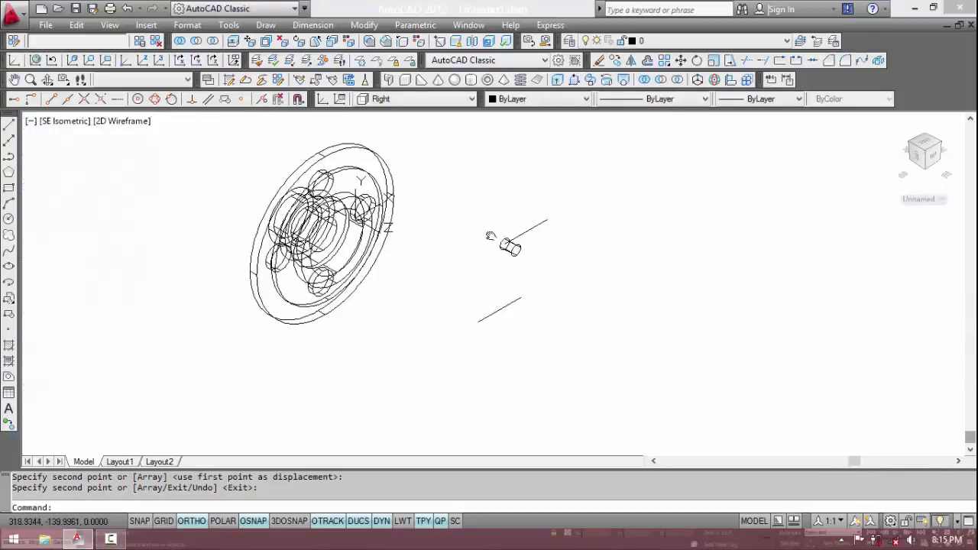
scroll(489, 237, up, 1)
scroll(490, 241, down, 3)
scroll(489, 241, down, 1)
scroll(489, 244, up, 3)
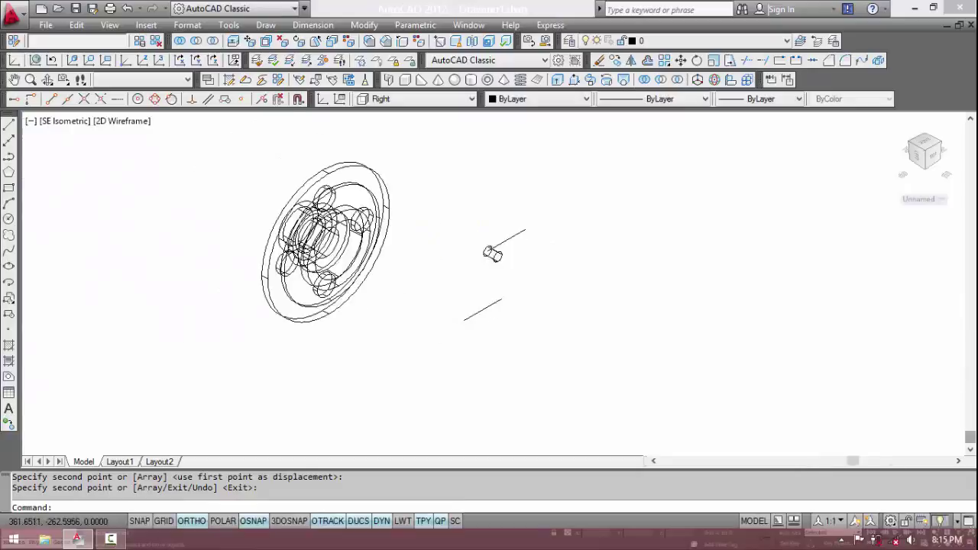
scroll(493, 250, up, 3)
scroll(471, 208, down, 2)
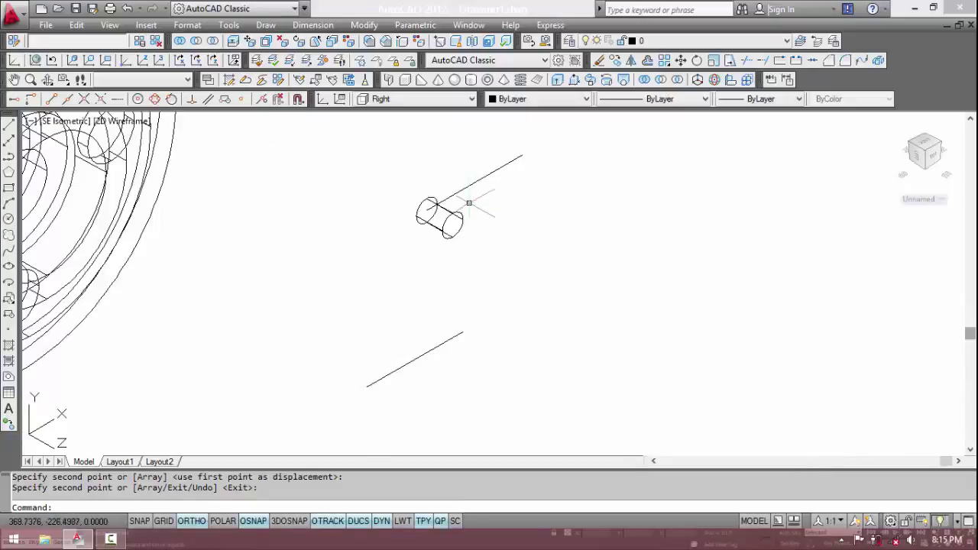
middle_drag(468, 202, 477, 242)
click(496, 215)
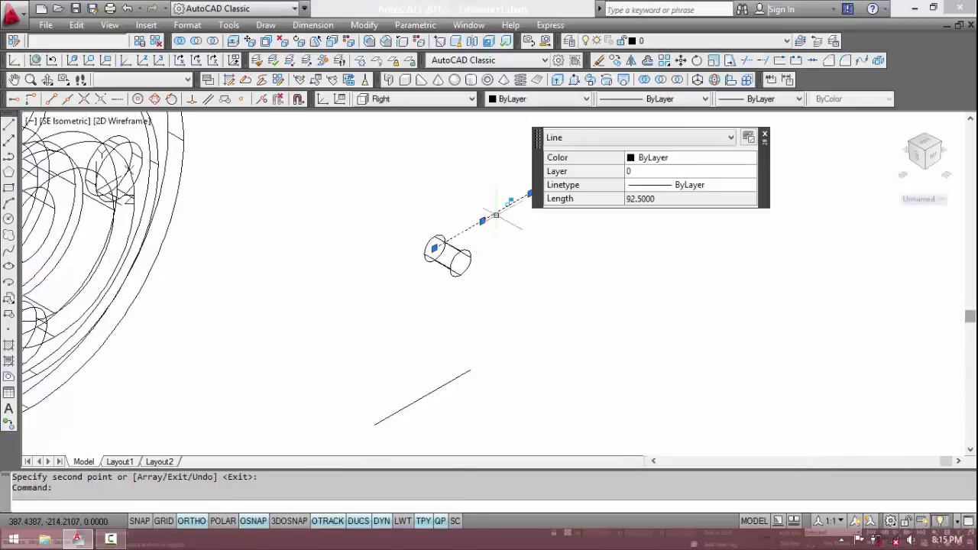
key(Delete)
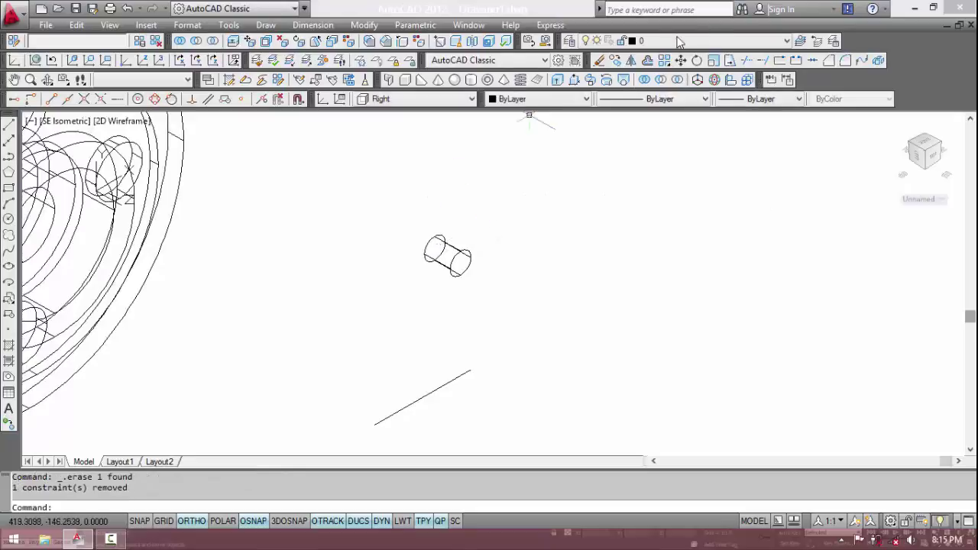
Step: Copy the lower 92.5-unit line so it starts at the cylinder's end centre
text(co)
key(Return)
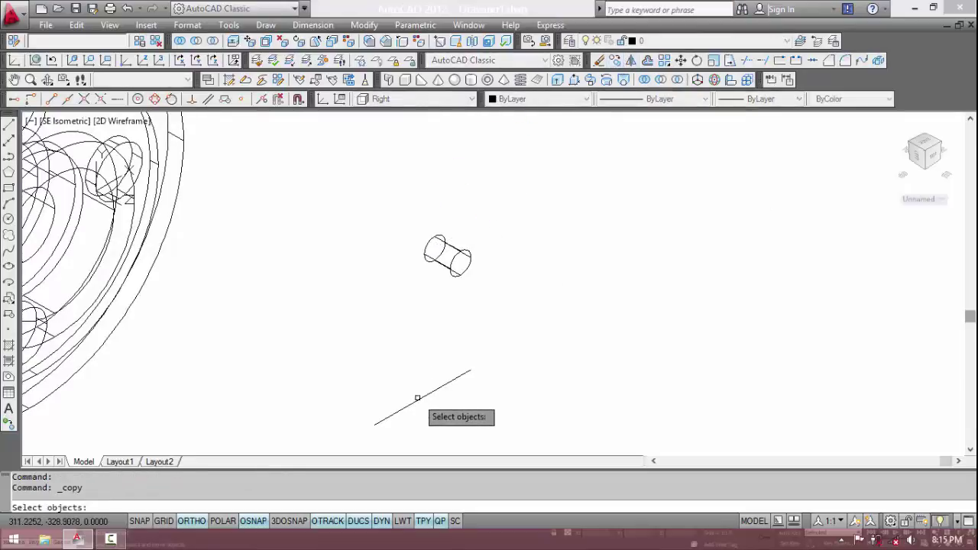
click(415, 400)
key(Return)
click(374, 425)
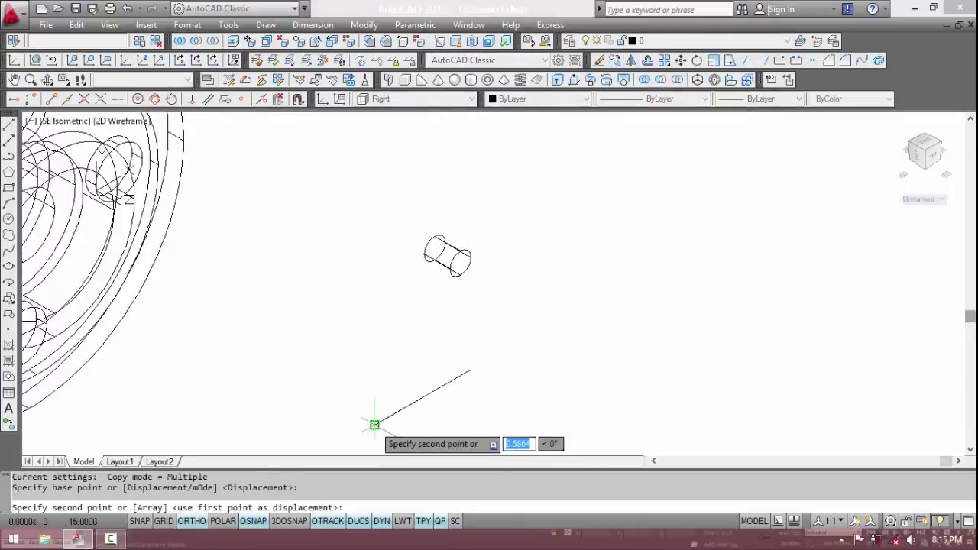
click(435, 248)
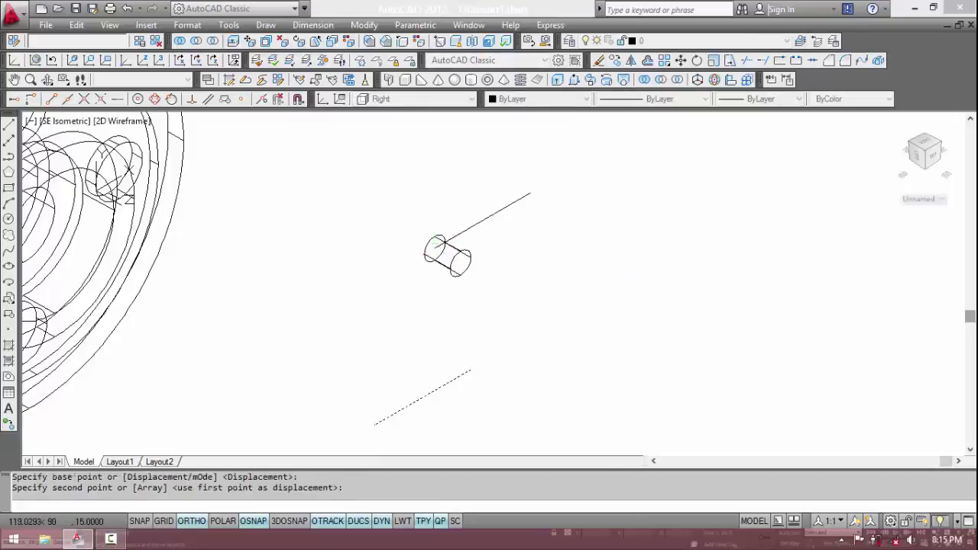
right_click(329, 187)
click(355, 190)
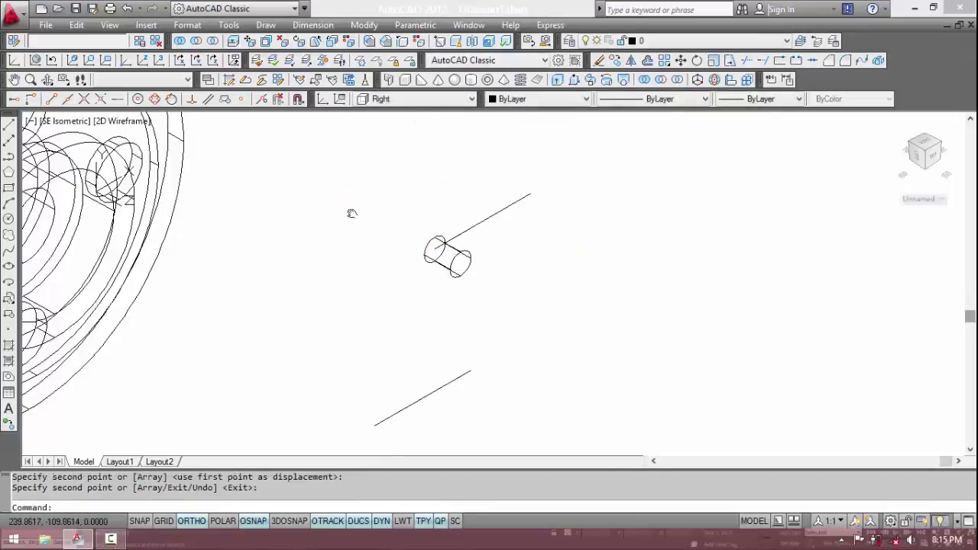
click(364, 24)
mouse_move(377, 198)
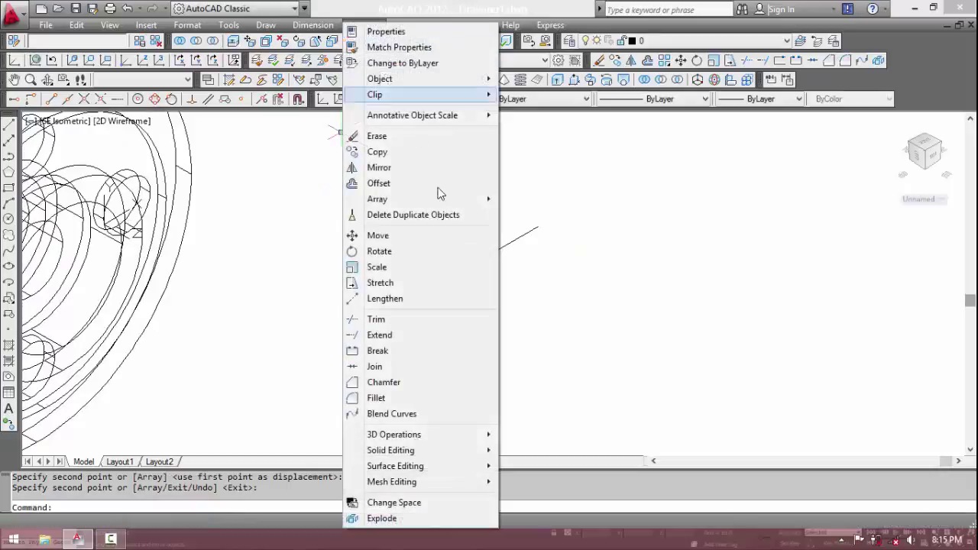
Step: Polar-array the 20-diameter cylinder into 4 items over 360° around the line's far end
click(539, 230)
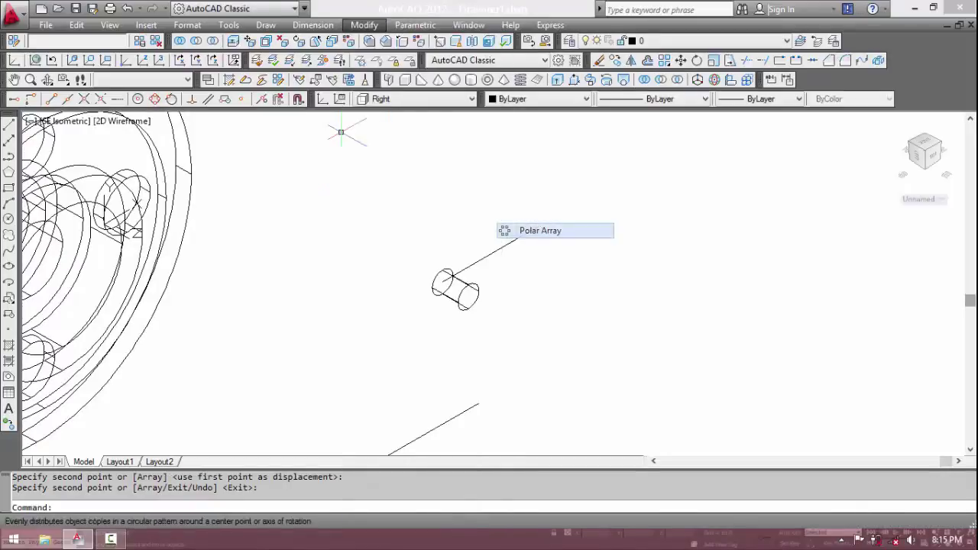
click(443, 282)
key(Return)
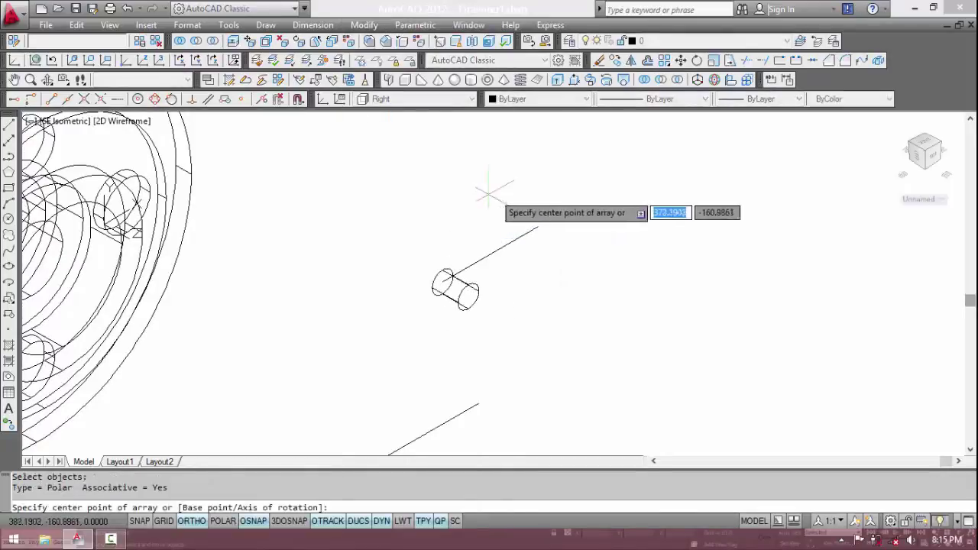
click(538, 226)
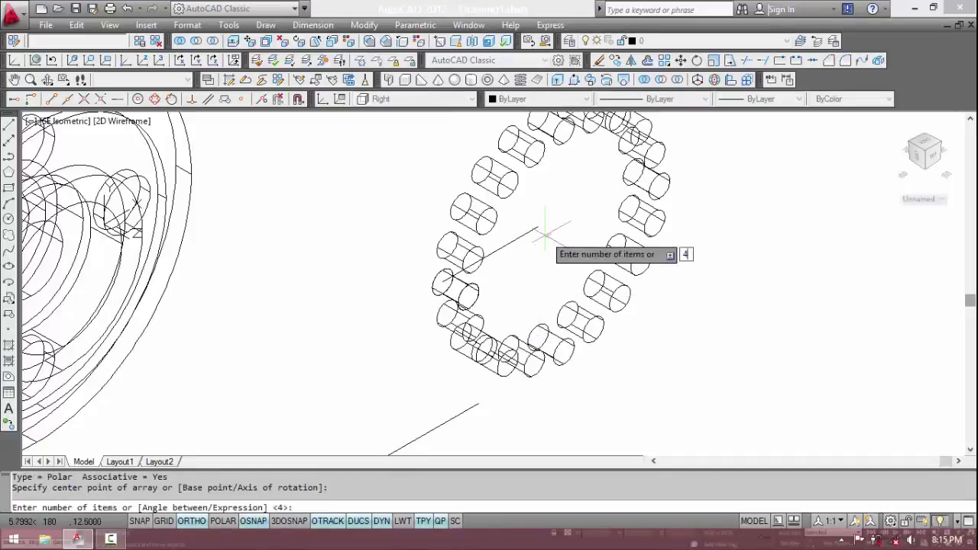
key(Return)
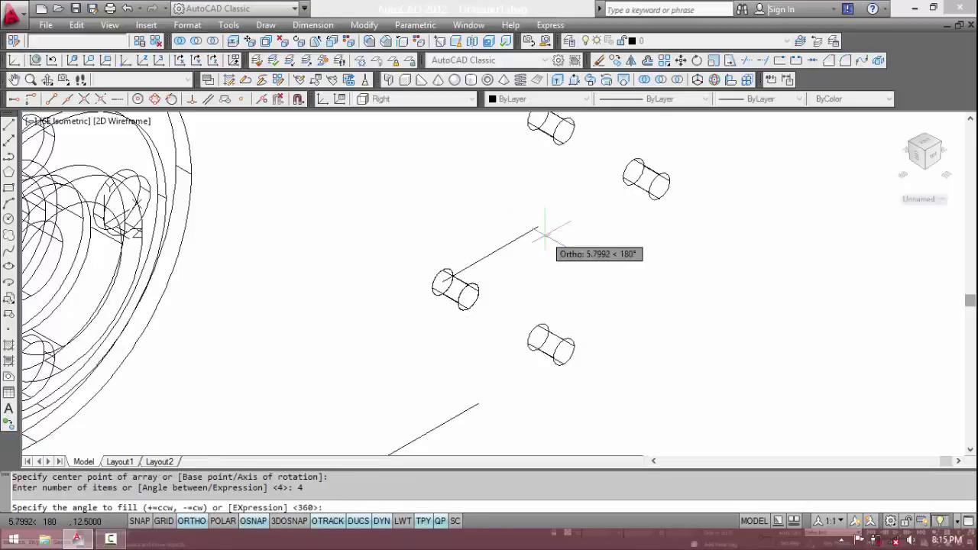
key(Return)
key(Return)
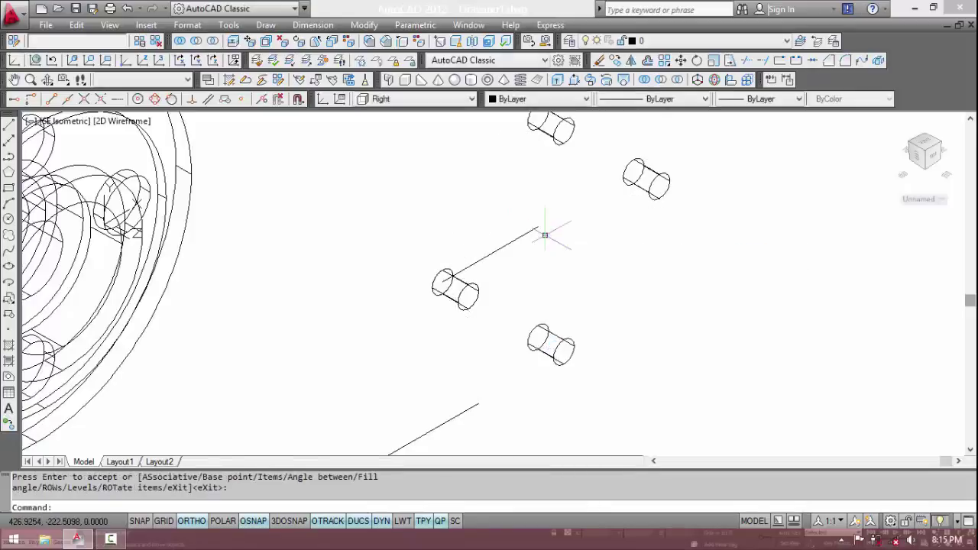
scroll(615, 279, down, 2)
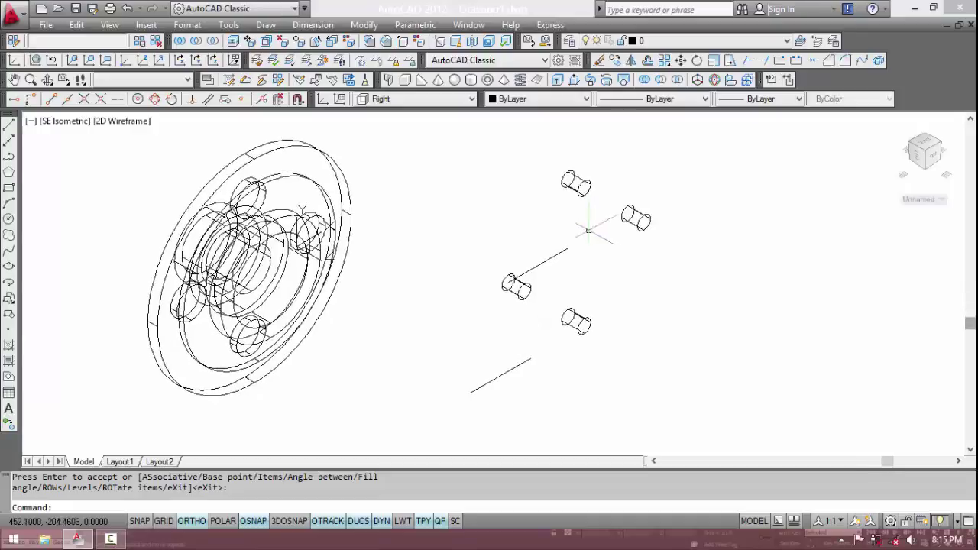
Step: Orbit the view to a new angle and switch to Realistic shading
click(46, 80)
mouse_move(220, 248)
mouse_down()
mouse_move(212, 228)
mouse_move(224, 225)
mouse_move(206, 239)
mouse_move(218, 163)
mouse_up()
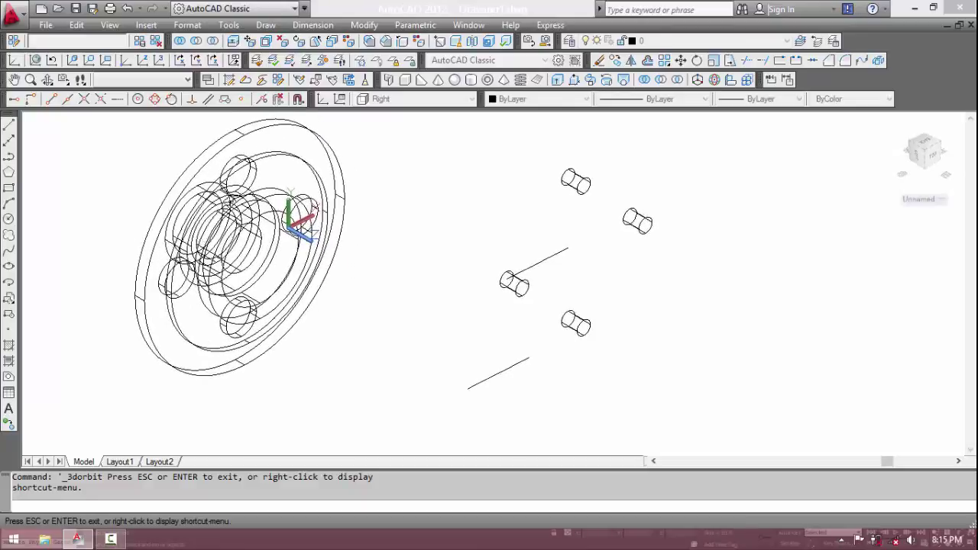
right_click(219, 163)
click(244, 172)
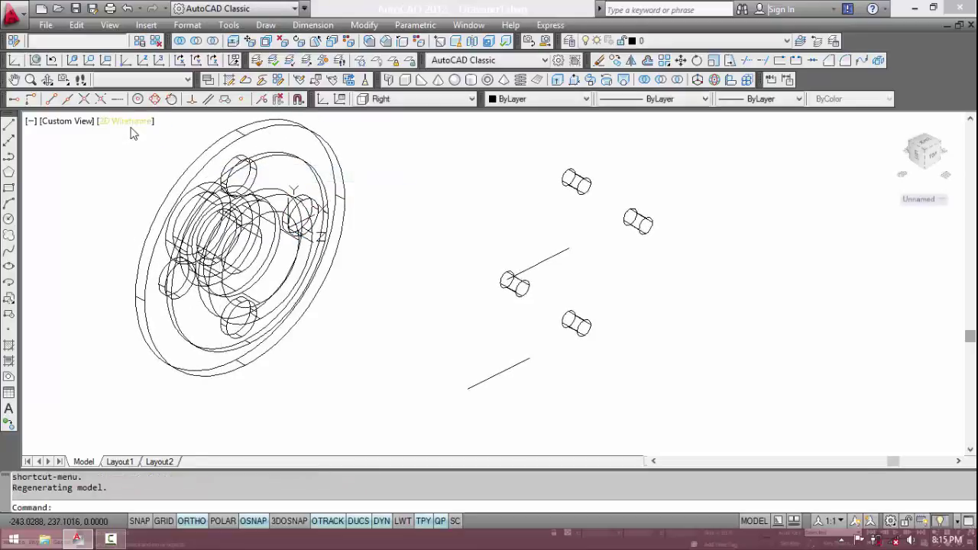
click(126, 121)
click(174, 205)
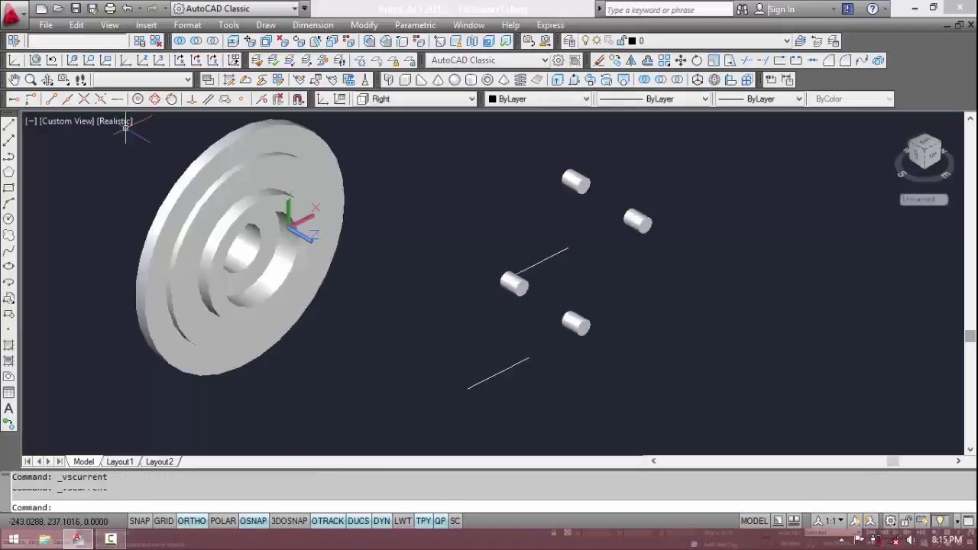
Step: Move the cylinder array from its centre to the disc's bore centre
click(680, 62)
click(576, 187)
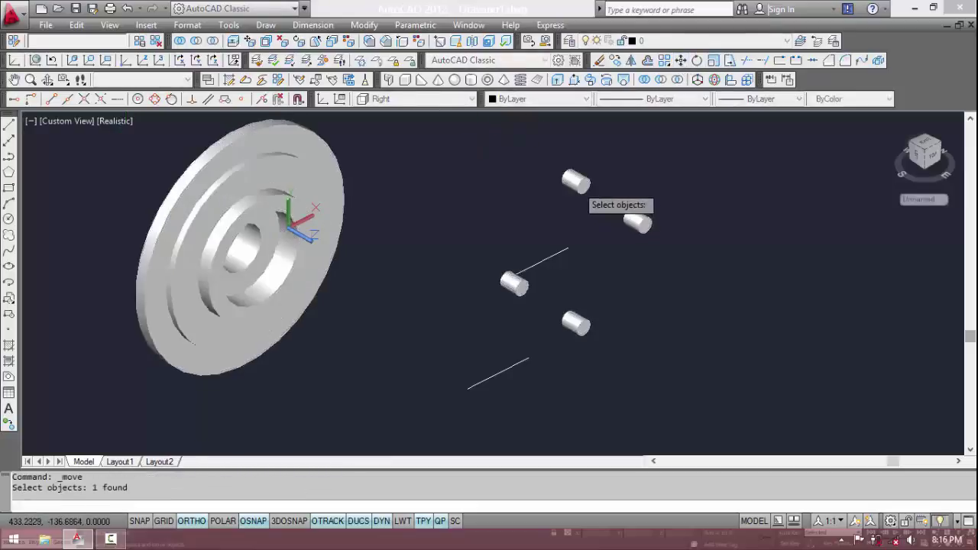
key(Return)
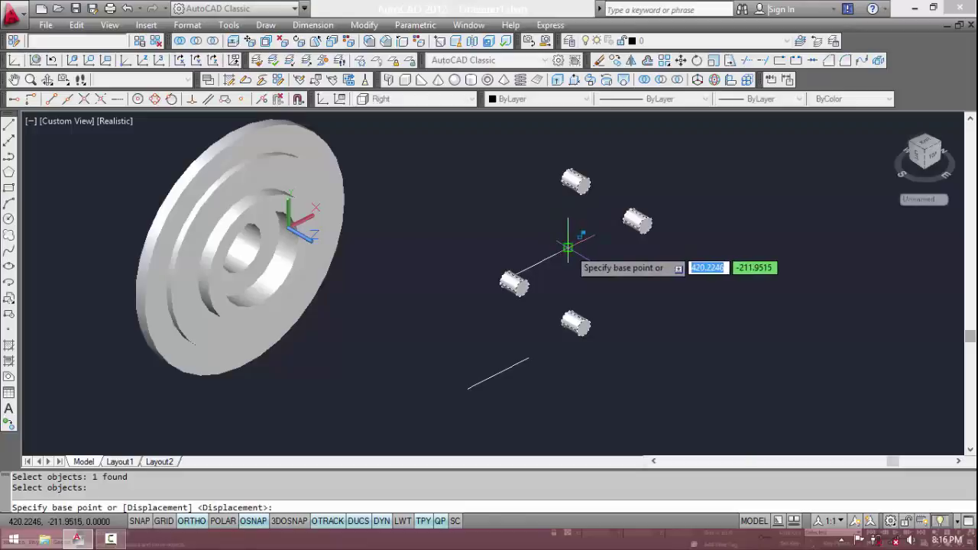
click(568, 248)
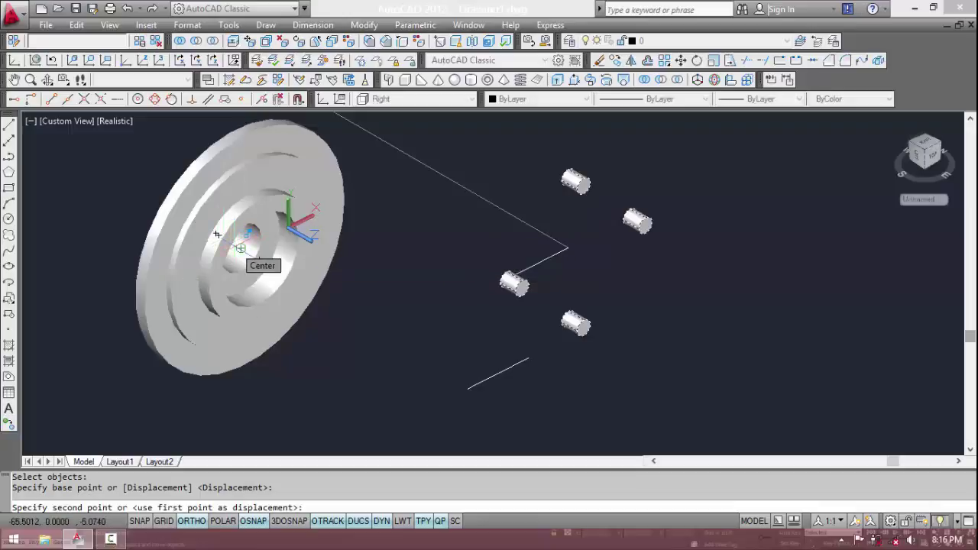
click(241, 248)
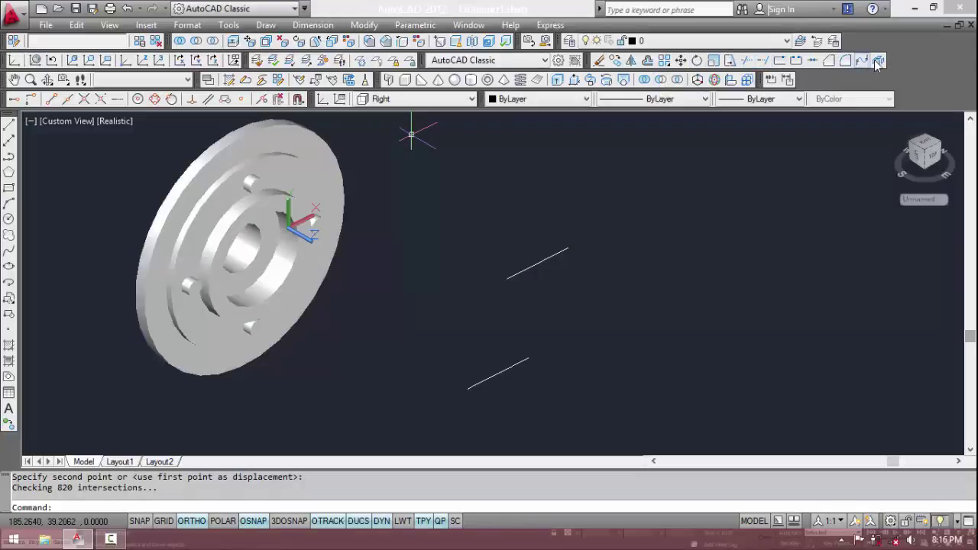
Step: Switch to 2D Wireframe and explode the four-cylinder bolt group
click(115, 121)
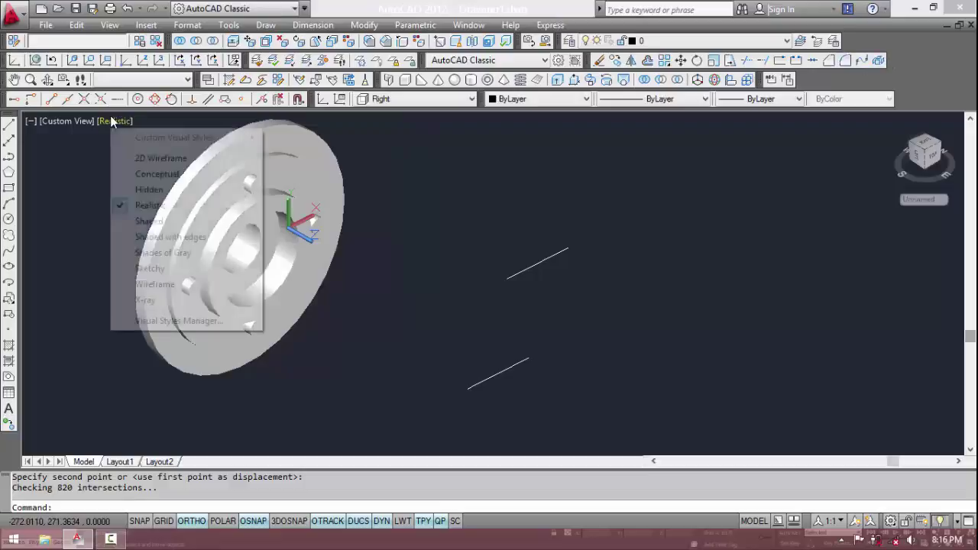
click(111, 158)
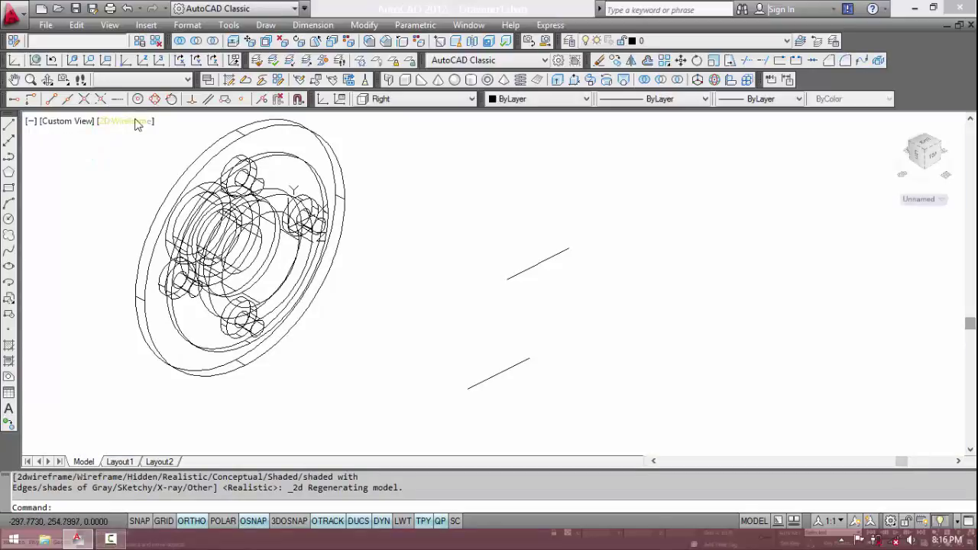
click(878, 61)
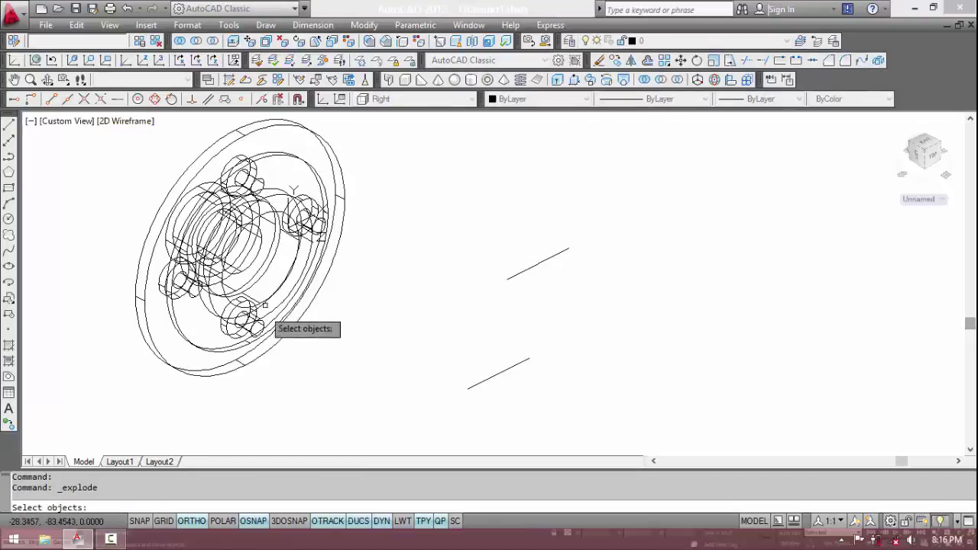
click(249, 327)
key(Return)
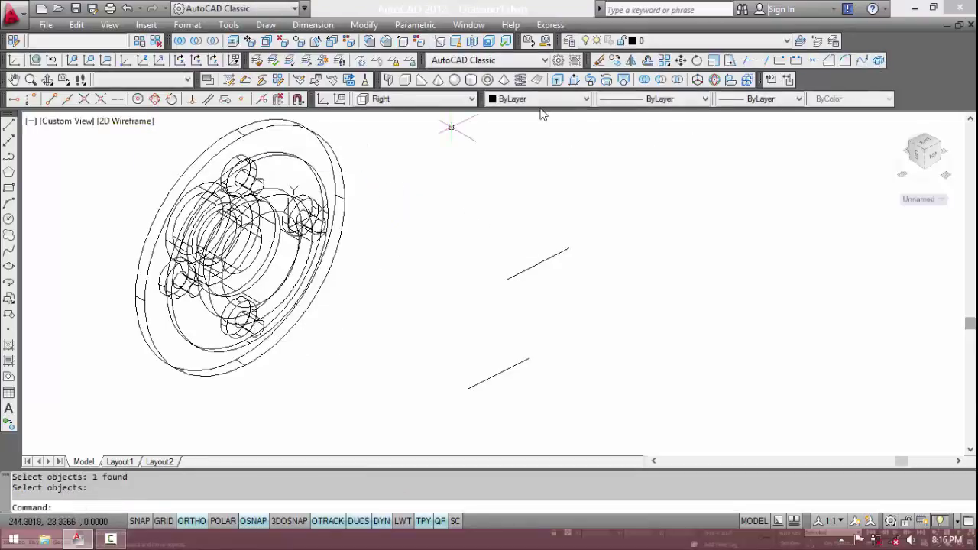
Step: Subtract the four small cylinders from the disc and show it in Realistic shading
click(663, 81)
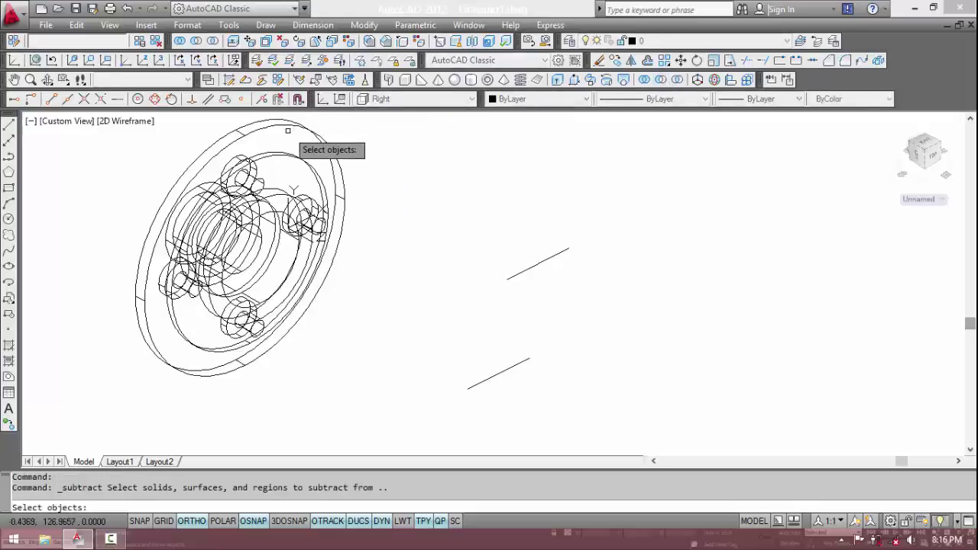
click(288, 124)
key(Return)
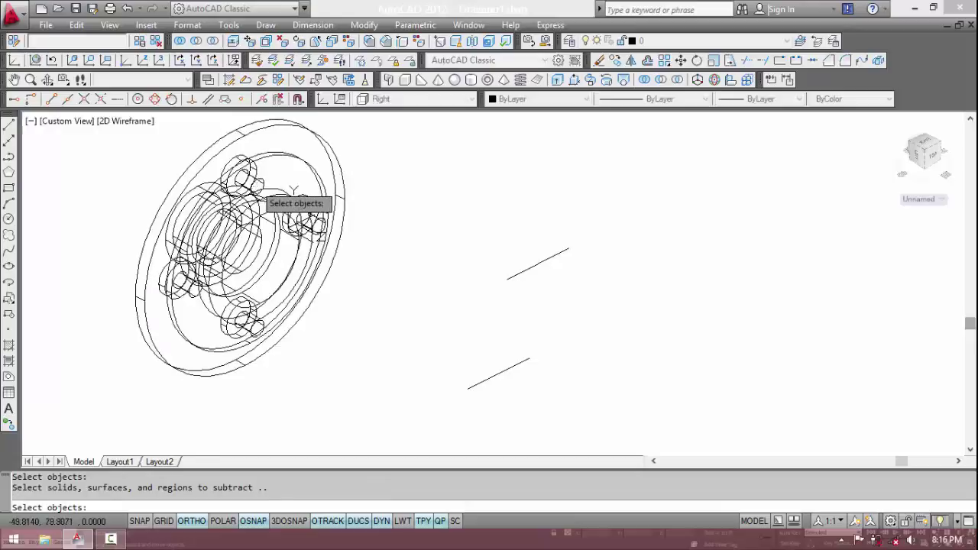
click(243, 183)
click(193, 283)
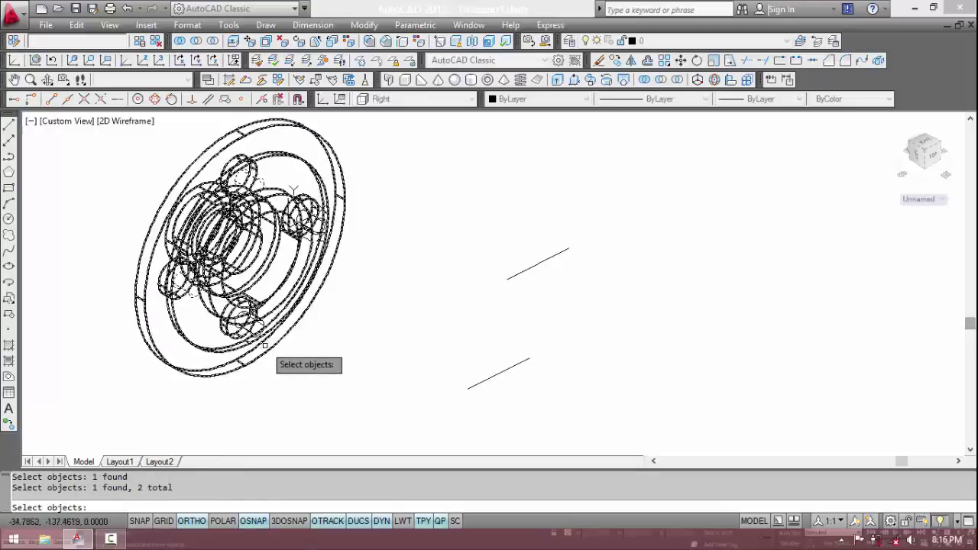
click(246, 324)
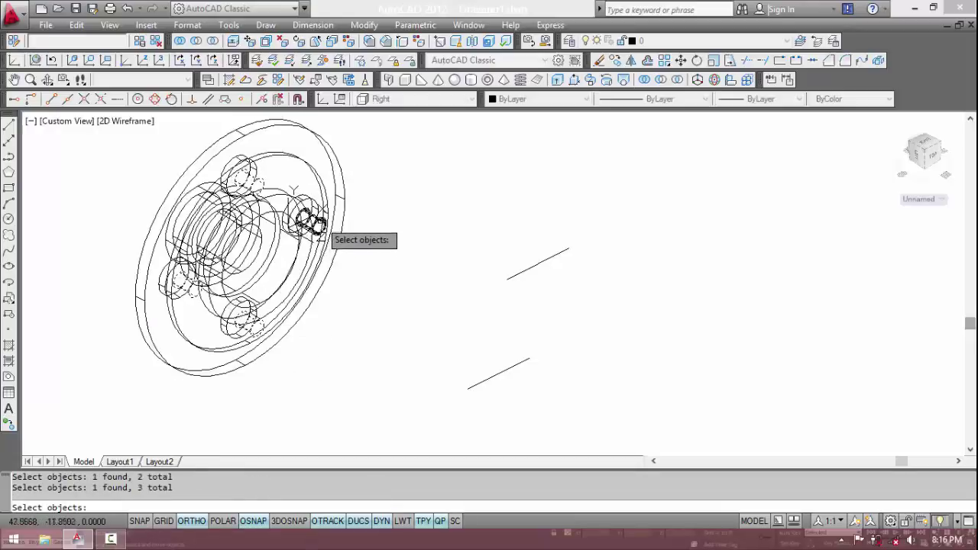
click(308, 216)
key(Return)
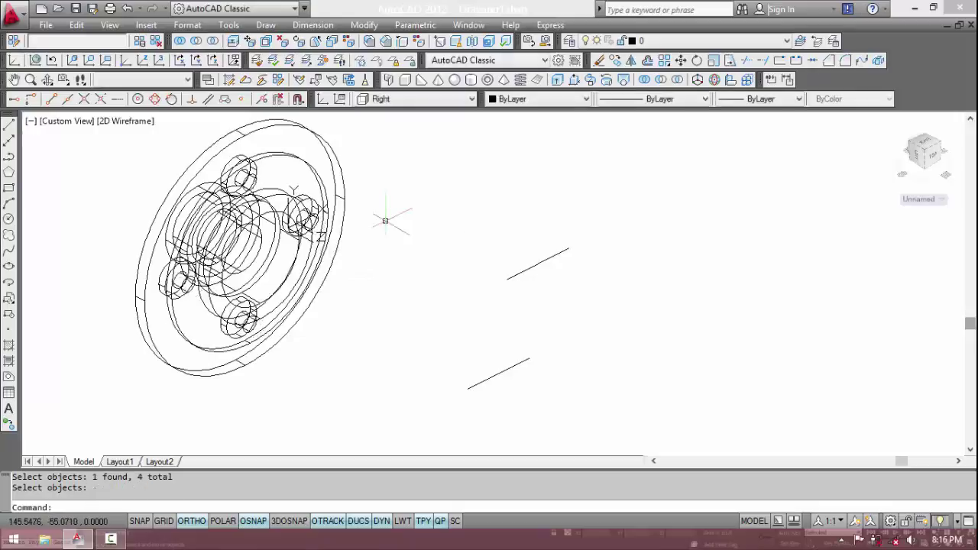
click(129, 124)
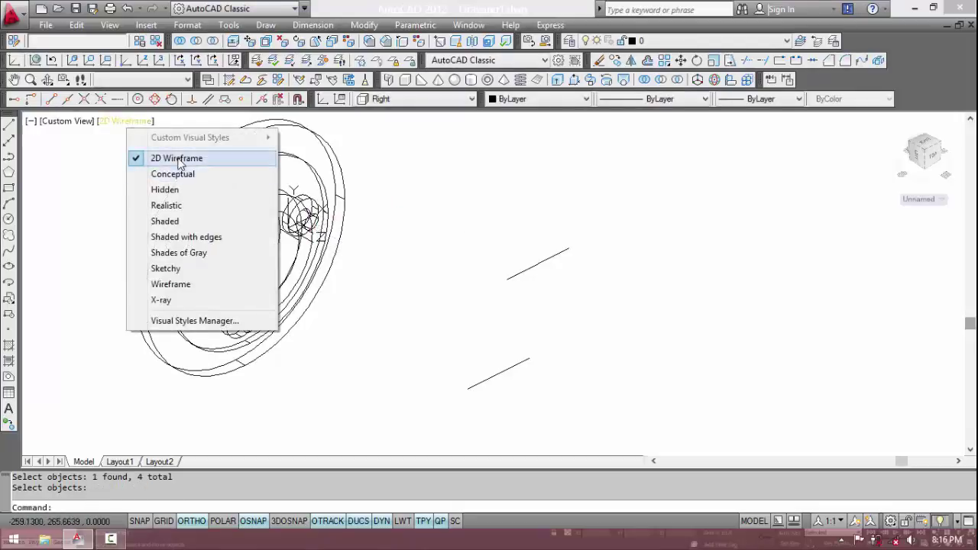
click(134, 158)
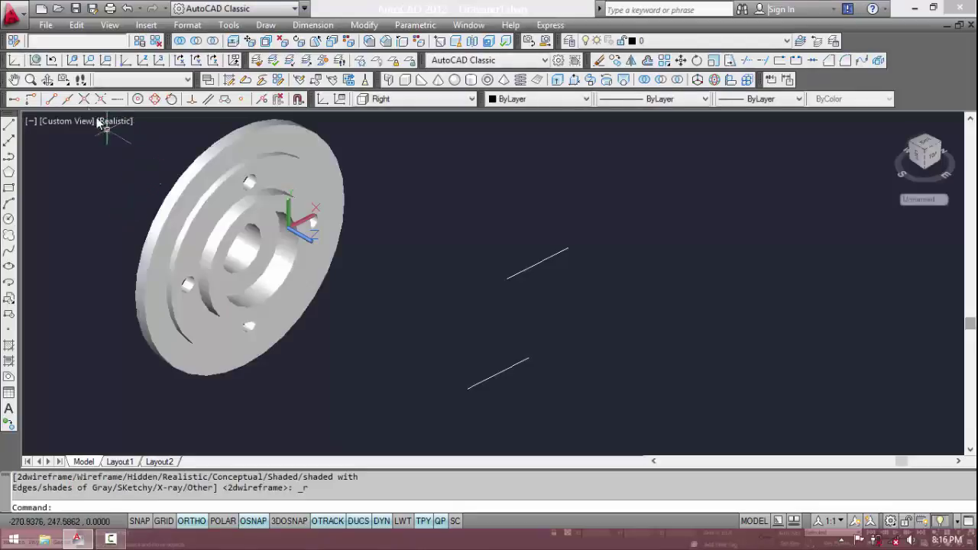
Step: Orbit the shaded flange round until its hub side and through-holes face the viewer
click(46, 79)
mouse_move(310, 255)
mouse_down()
mouse_move(295, 227)
mouse_move(469, 258)
mouse_move(453, 240)
mouse_up()
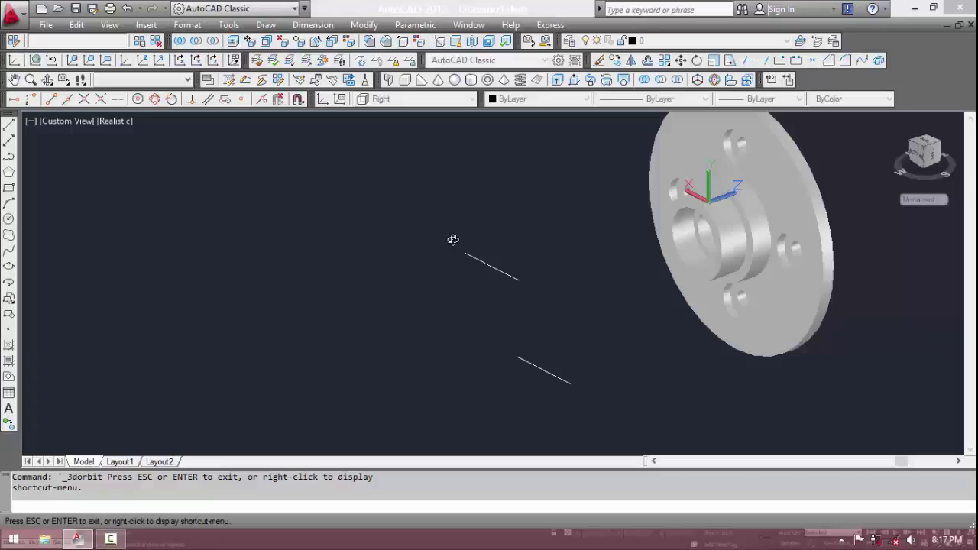
mouse_move(683, 231)
mouse_down()
mouse_move(613, 231)
mouse_move(574, 219)
mouse_up()
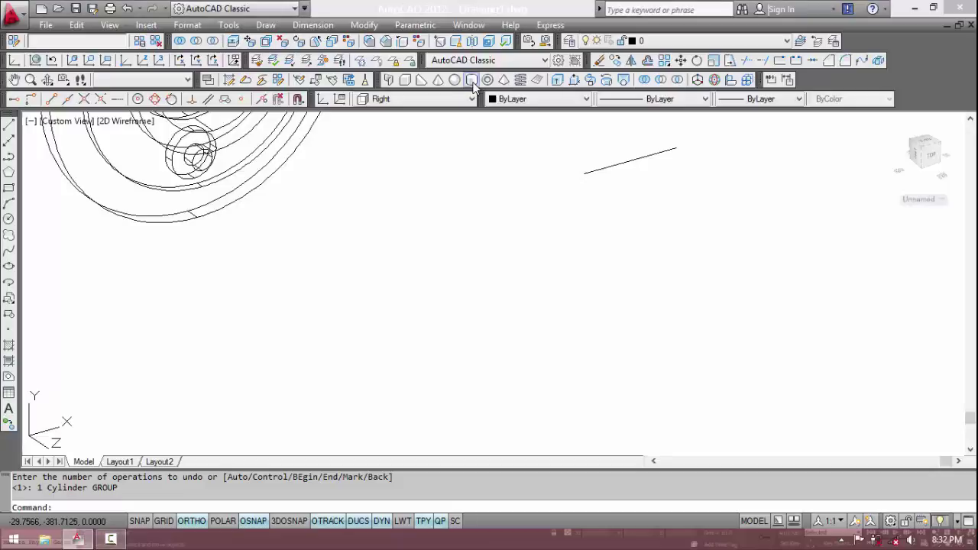
Step: Create a cylinder of diameter 5 and height 3
click(471, 79)
click(427, 268)
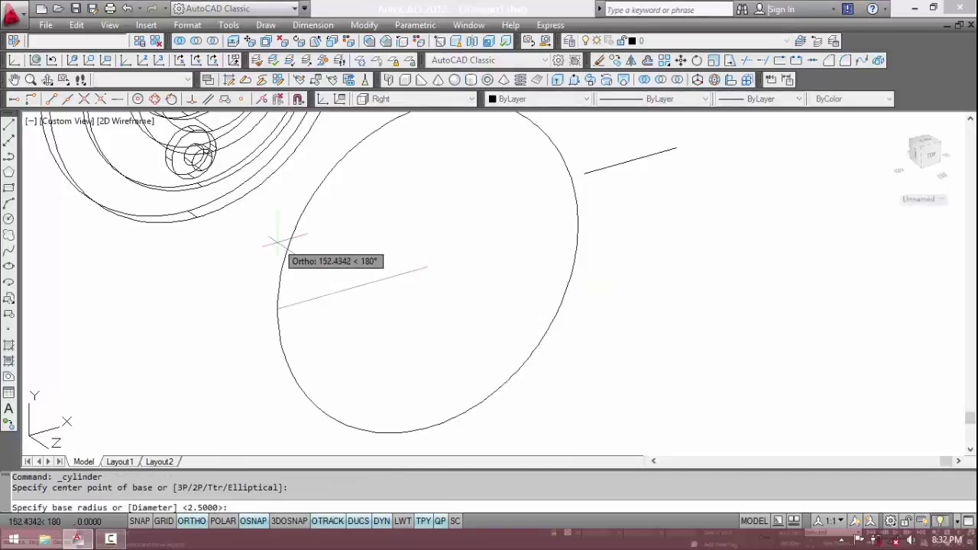
text(d)
key(Return)
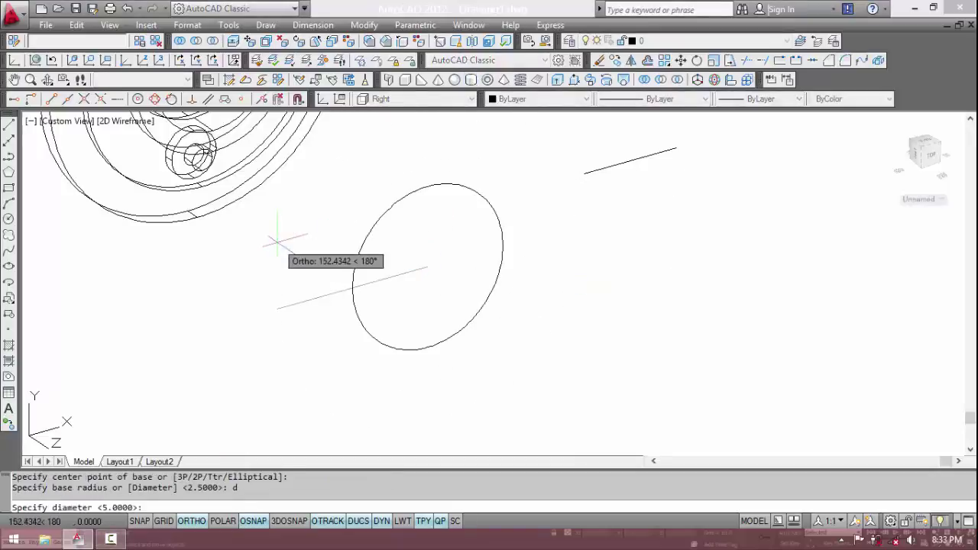
text(5)
key(Return)
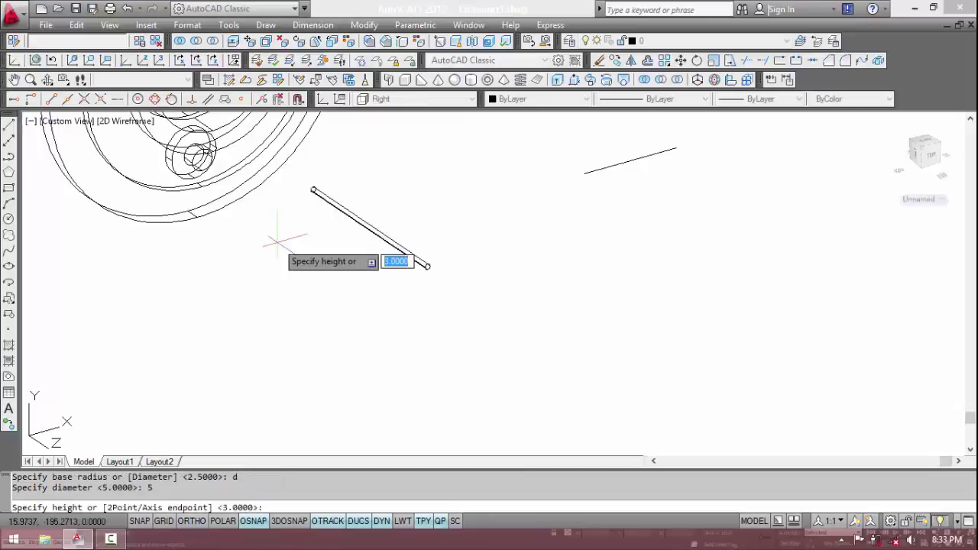
text(3)
key(Return)
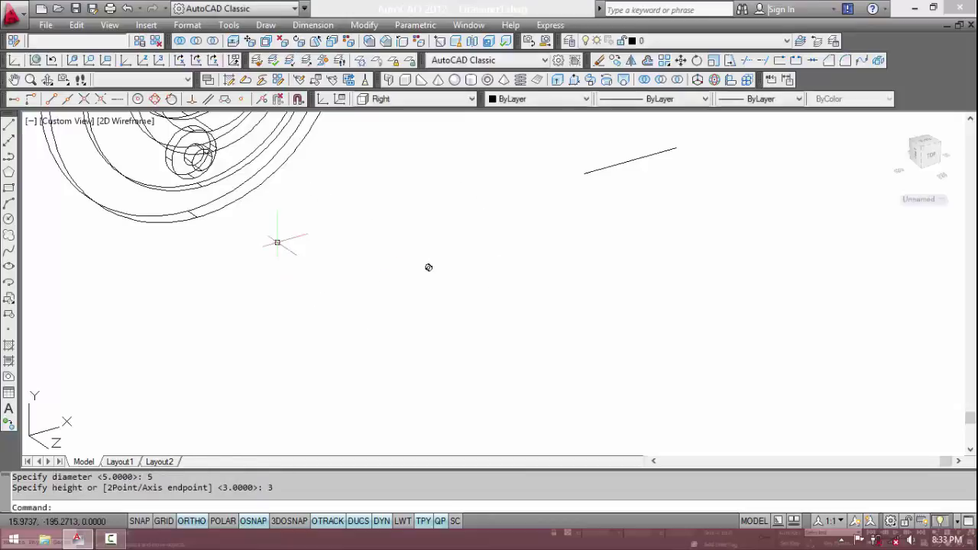
Step: Draw a 16.25-long line starting from the cylinder's centre
scroll(285, 240, down, 3)
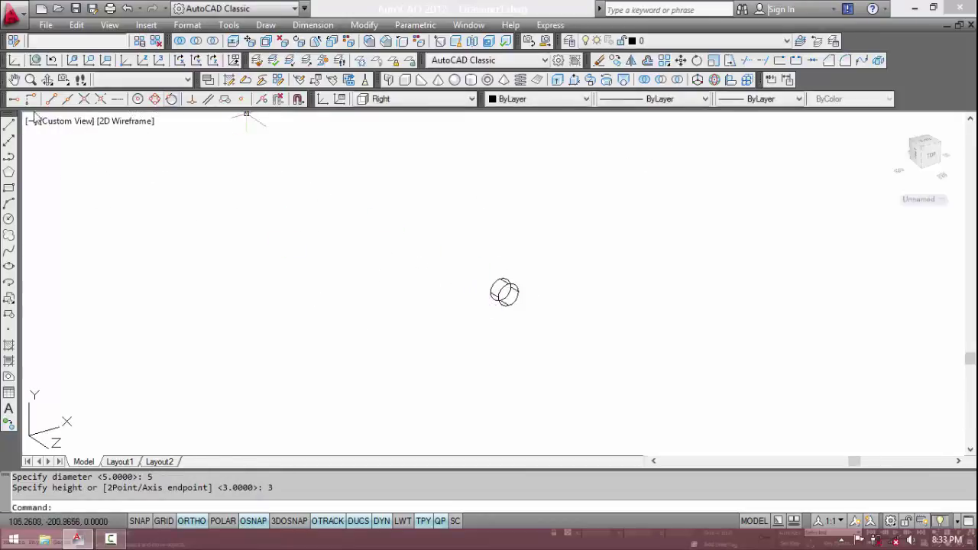
click(8, 123)
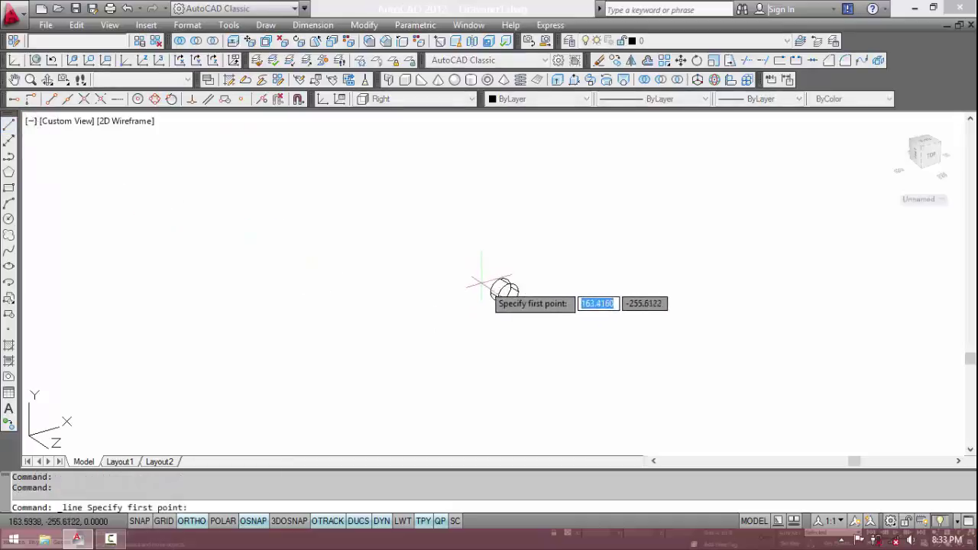
click(504, 292)
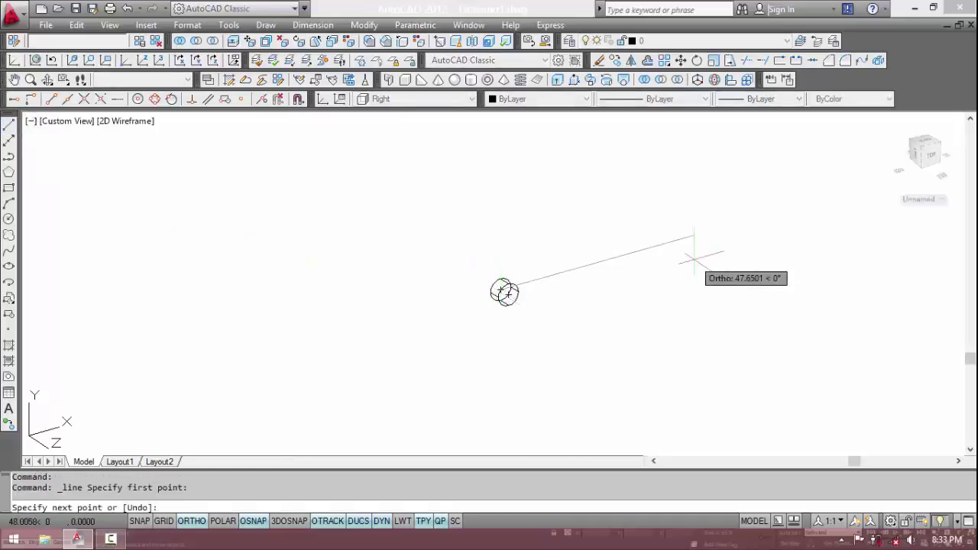
text(16.25)
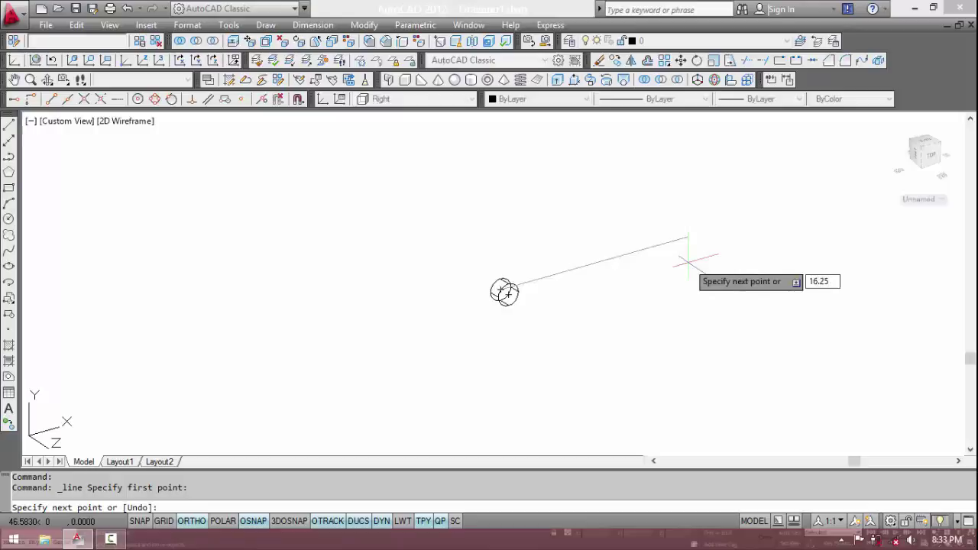
key(Return)
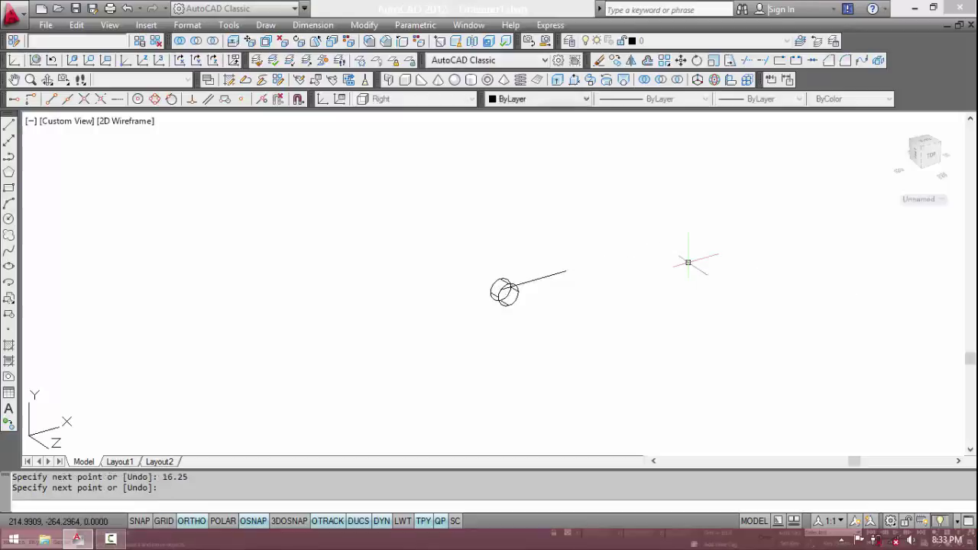
key(Return)
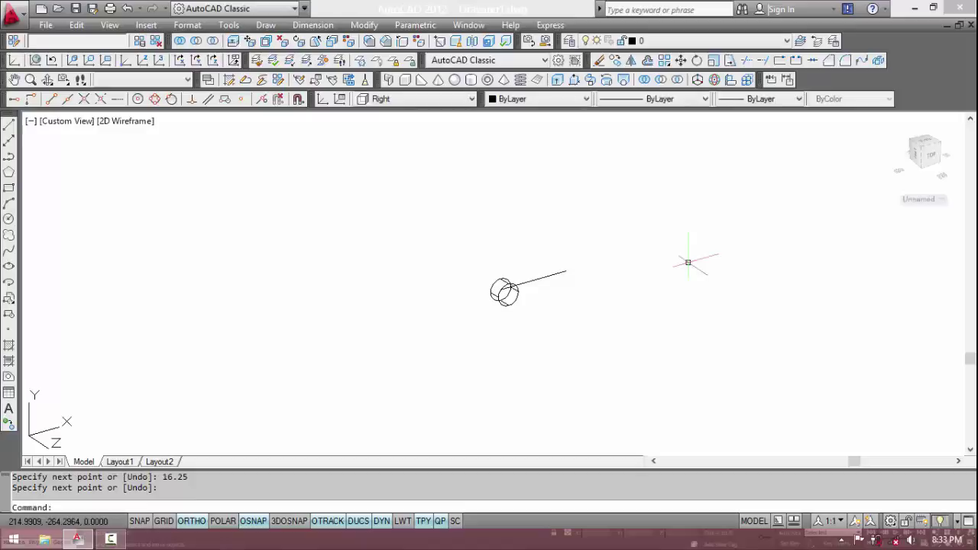
Step: Polar-array the 5-diameter cylinder into 6 copies over a full circle about the line's far end
click(364, 24)
mouse_move(377, 199)
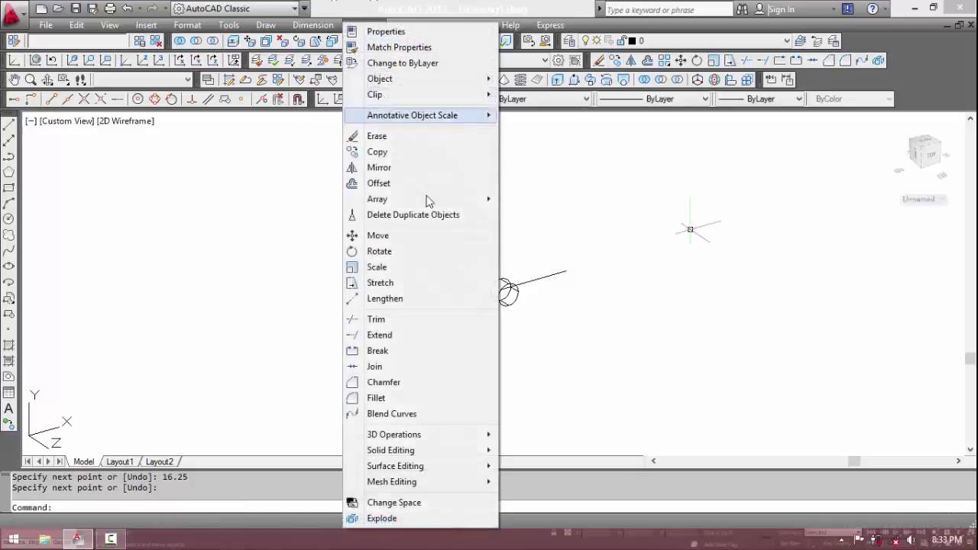
click(540, 230)
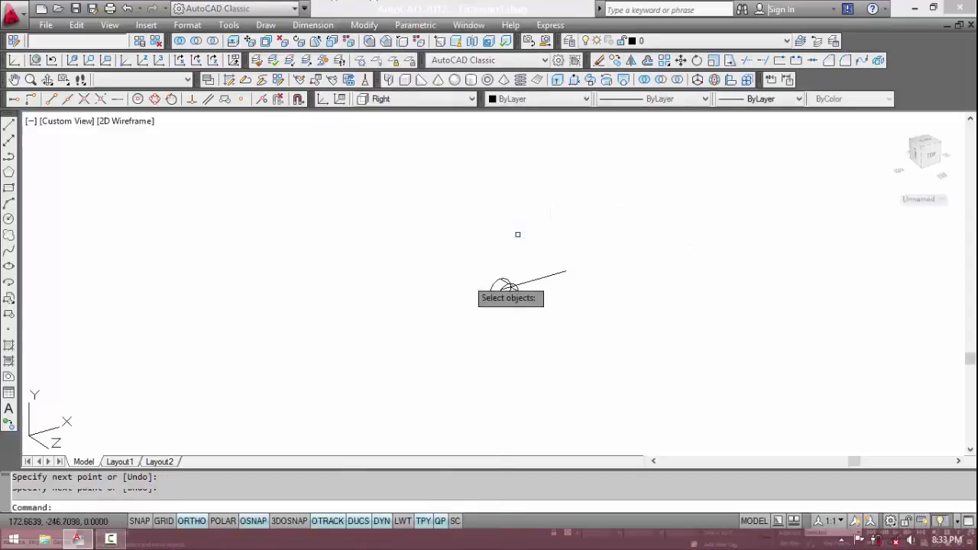
click(491, 286)
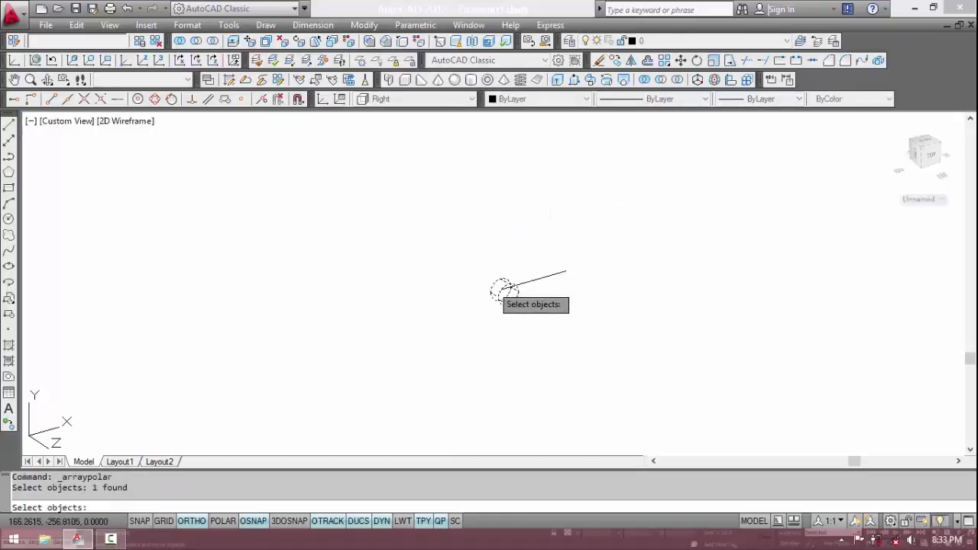
key(Return)
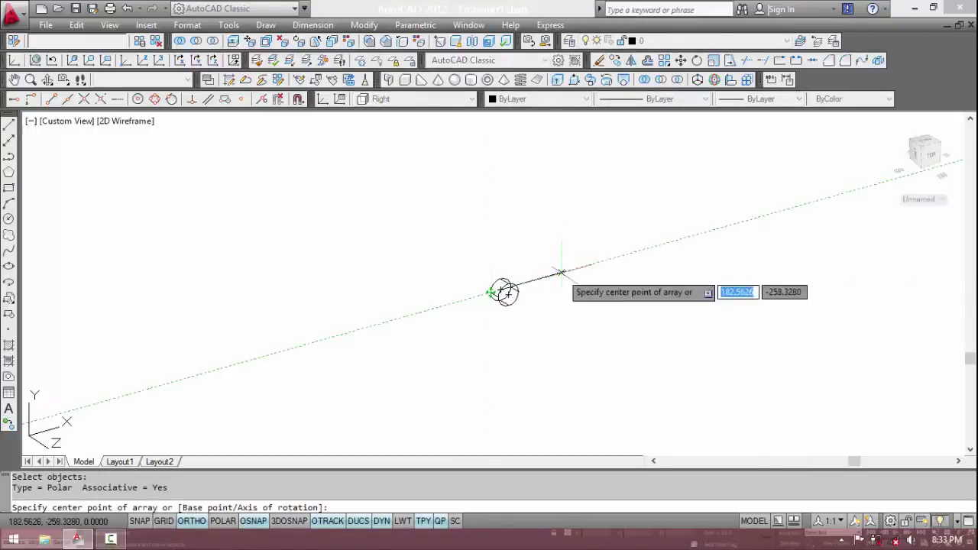
click(566, 273)
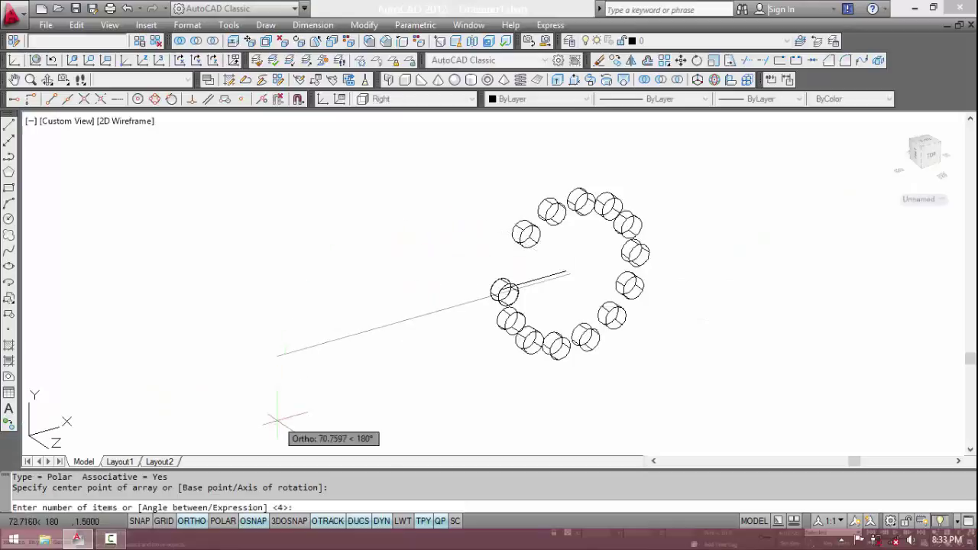
text(6)
key(Return)
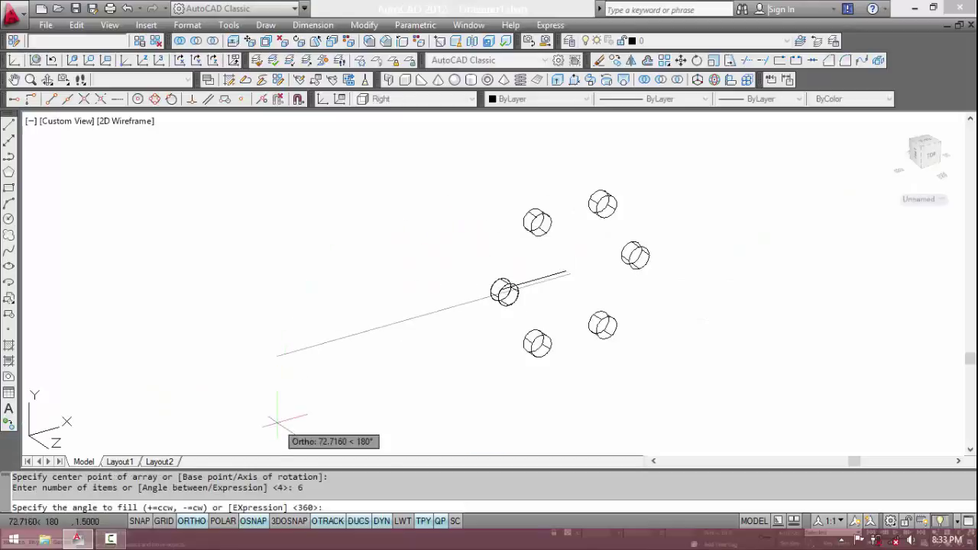
key(Return)
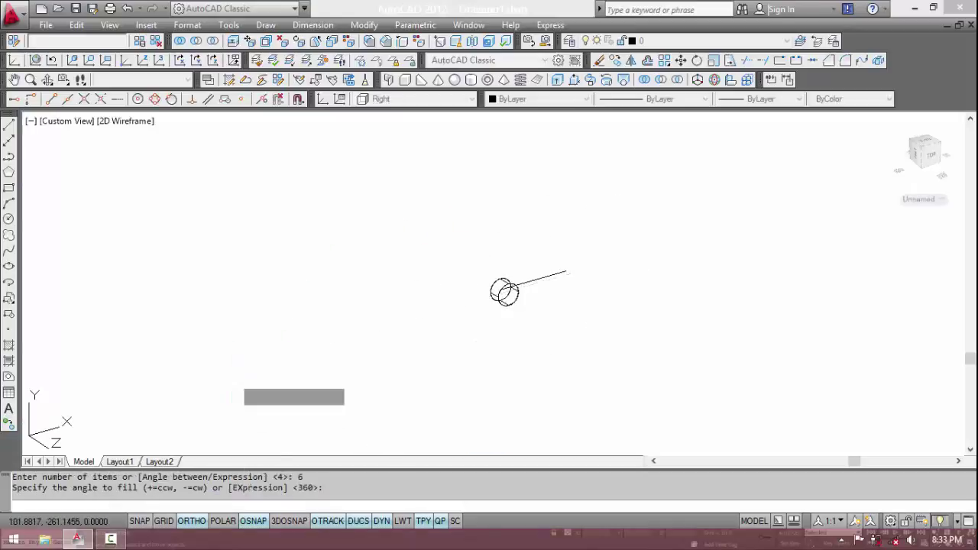
key(Return)
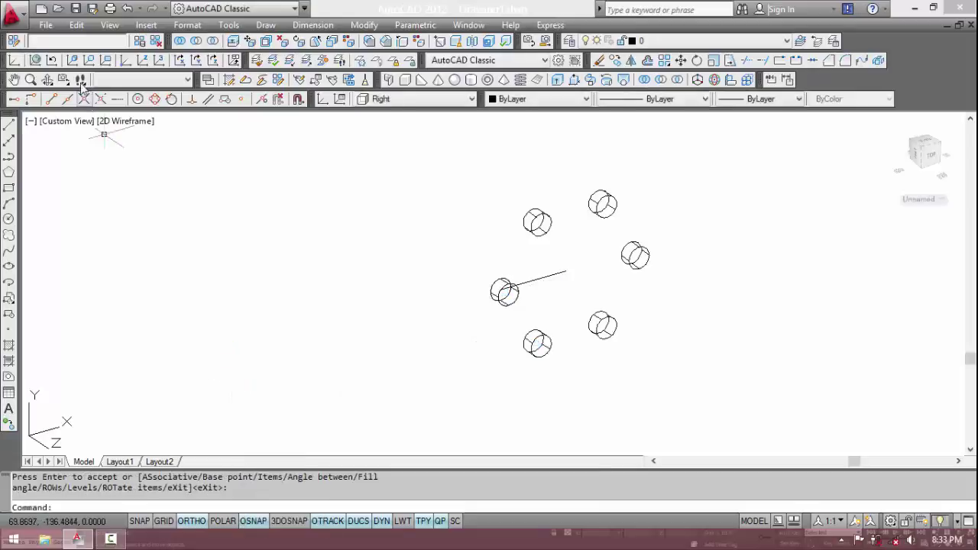
Step: Orbit to an angled view of the cylinders and pan them to the centre
click(49, 79)
drag(229, 364, 203, 317)
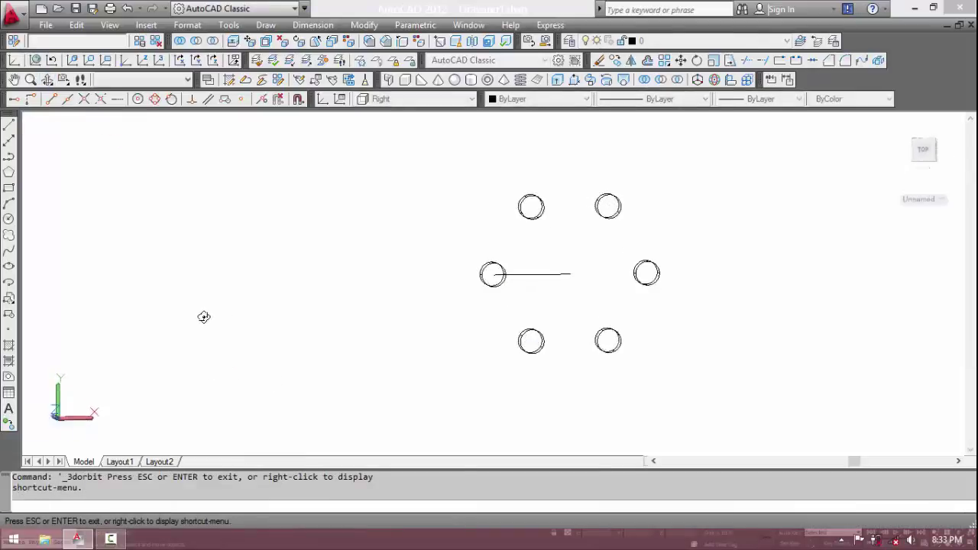
mouse_move(267, 364)
mouse_down()
mouse_move(295, 395)
mouse_move(354, 229)
mouse_move(392, 209)
mouse_up()
right_click(391, 209)
click(393, 208)
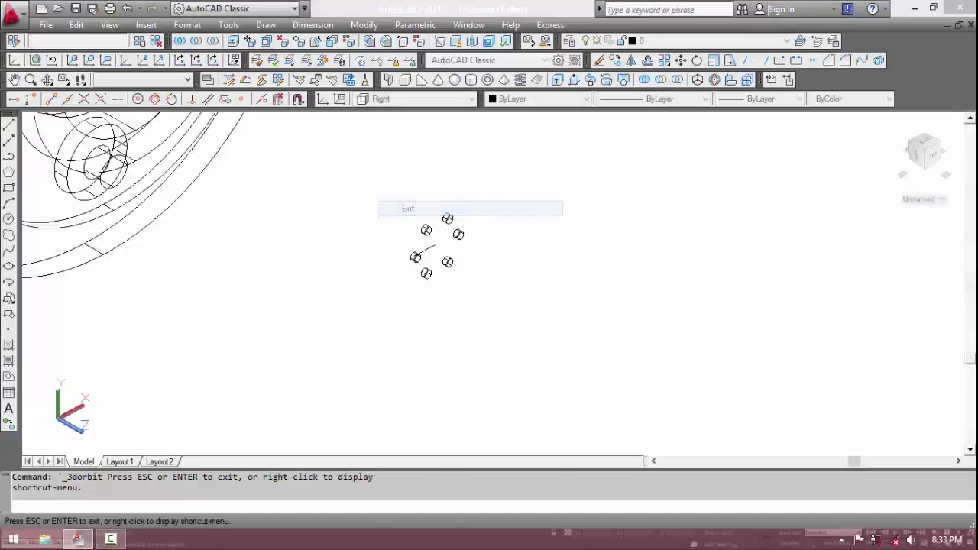
scroll(348, 255, up, 3)
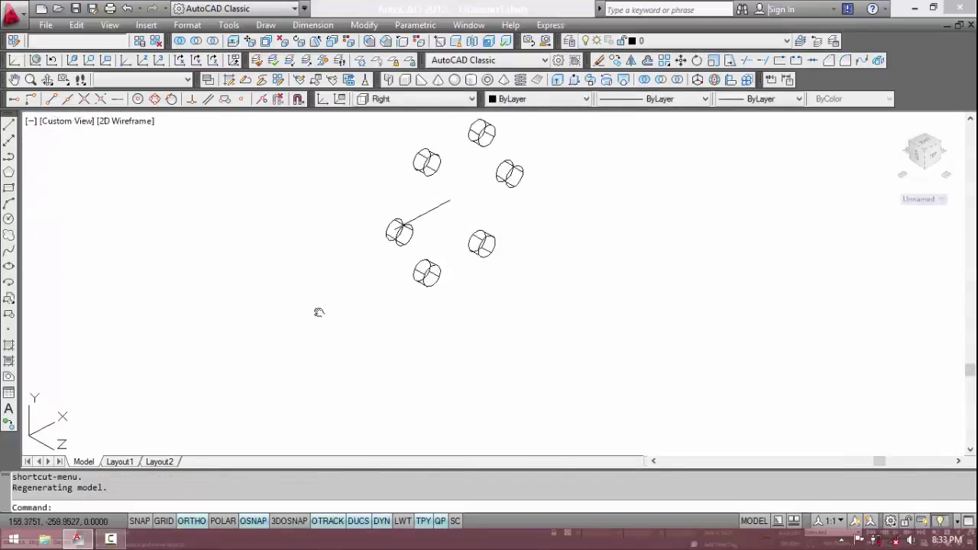
middle_drag(555, 115, 516, 177)
Step: Move the six-cylinder ring onto the guide line's endpoint
click(680, 61)
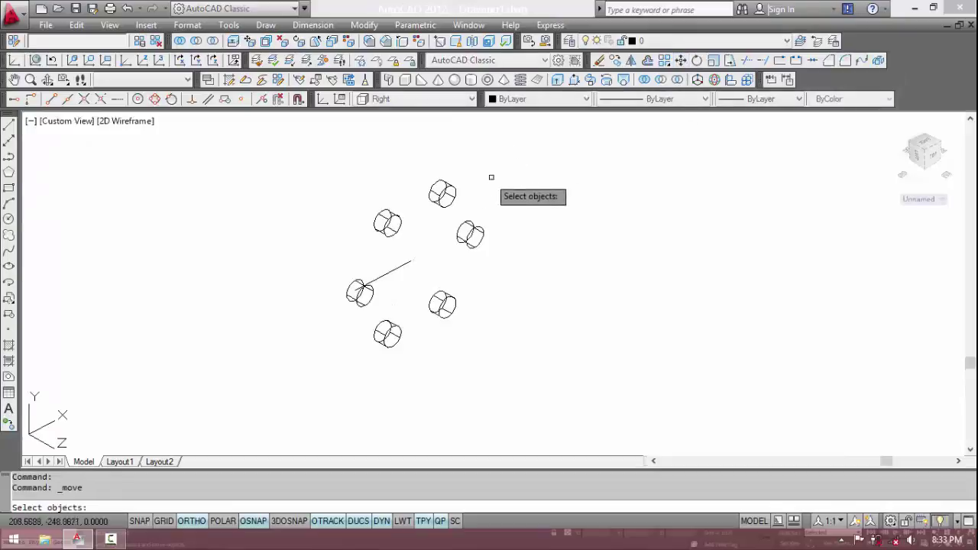
click(441, 192)
key(Return)
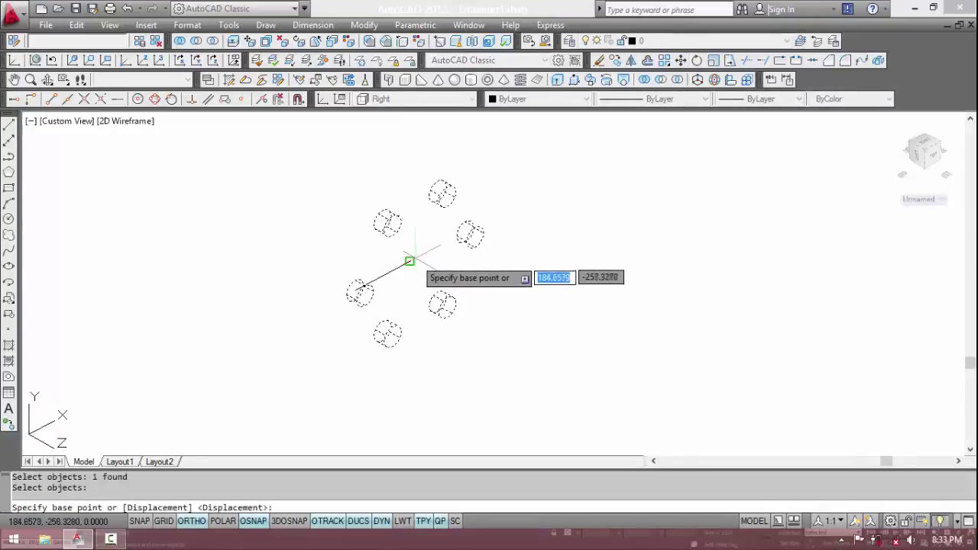
click(408, 258)
scroll(454, 229, down, 3)
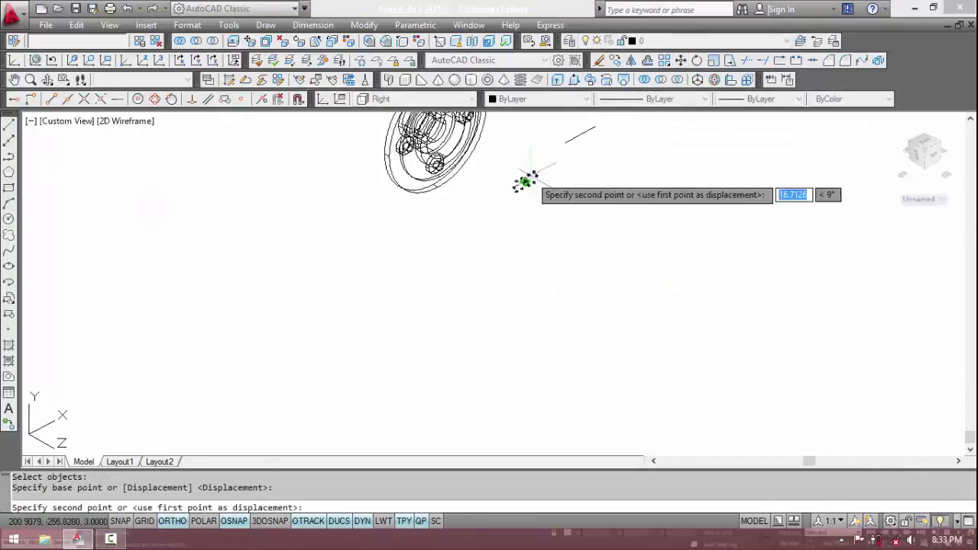
scroll(471, 164, up, 3)
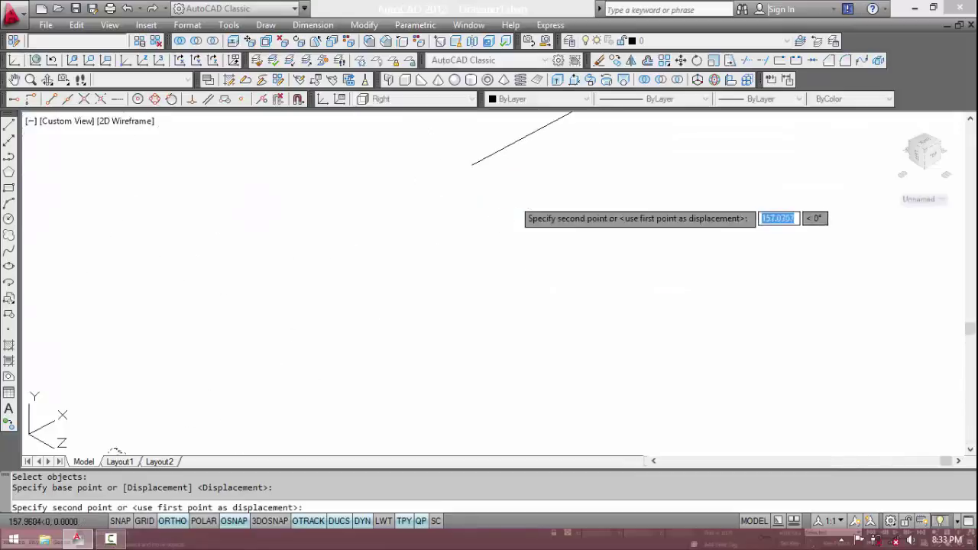
click(472, 164)
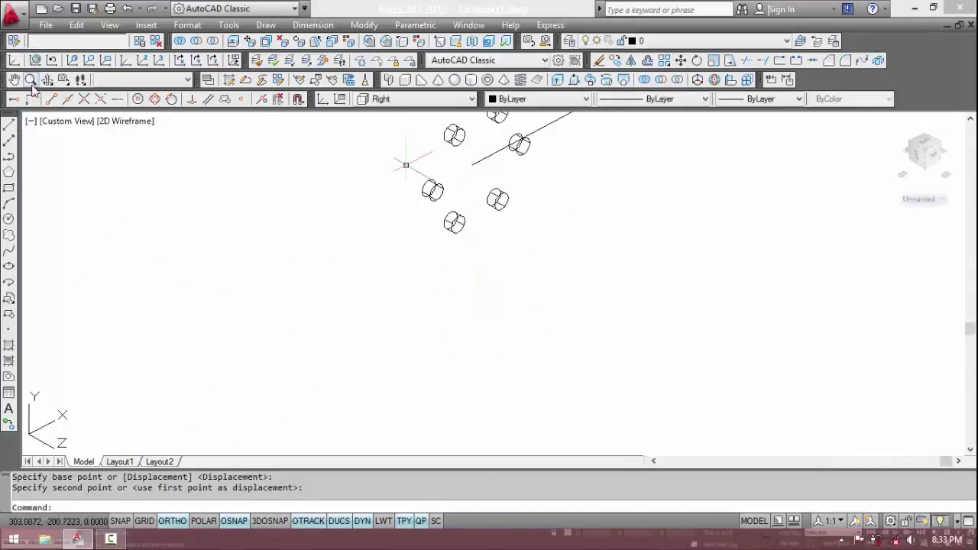
Step: Orbit to a top-down view and pan to bring the flange into view at top-left
mouse_move(406, 164)
shift+middle_down()
mouse_move(376, 217)
mouse_move(405, 292)
mouse_move(438, 329)
mouse_move(404, 283)
shift+middle_up()
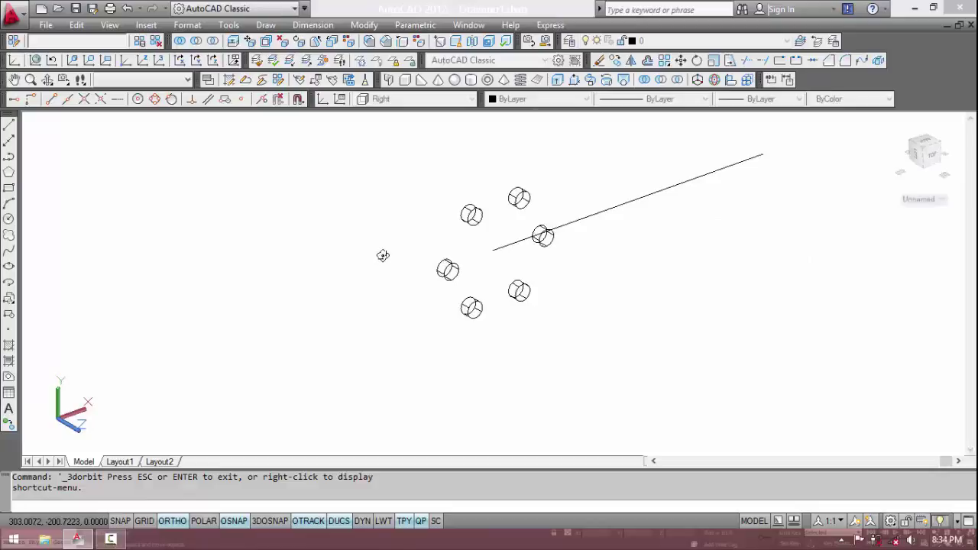
scroll(375, 212, down, 2)
right_click(397, 162)
key(Escape)
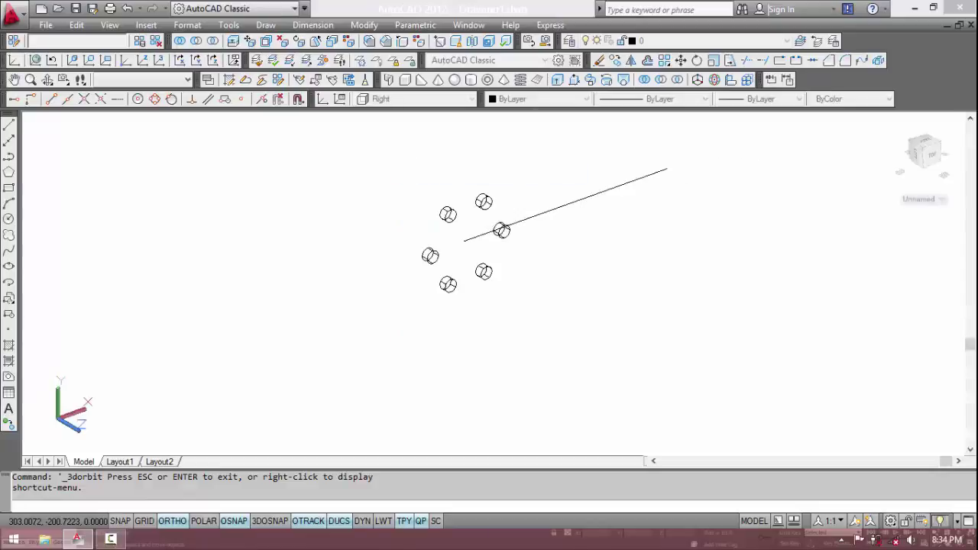
key(Escape)
scroll(445, 133, down, 3)
middle_drag(414, 193, 402, 201)
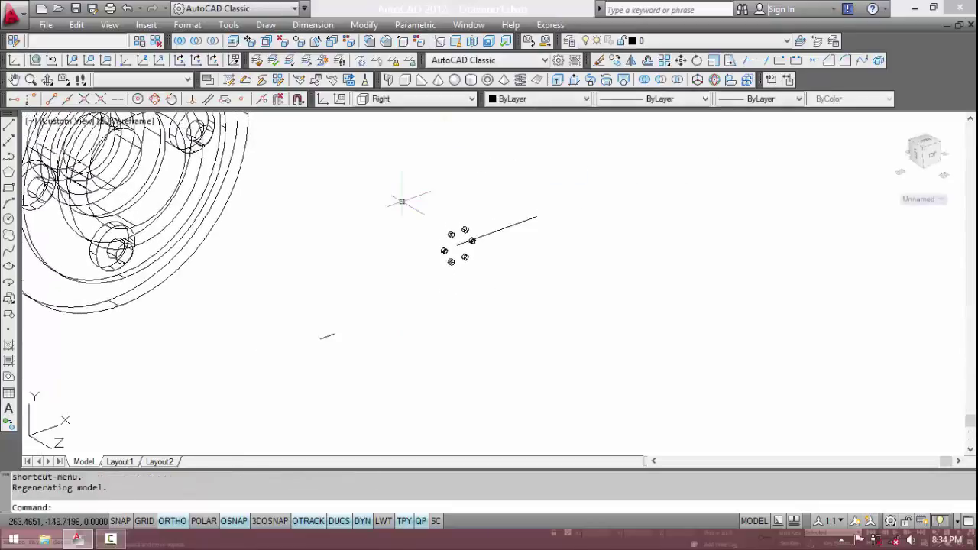
Step: Polar-array the six-cylinder group into 4 copies filling 360° about the guide line's endpoint
click(364, 25)
click(382, 39)
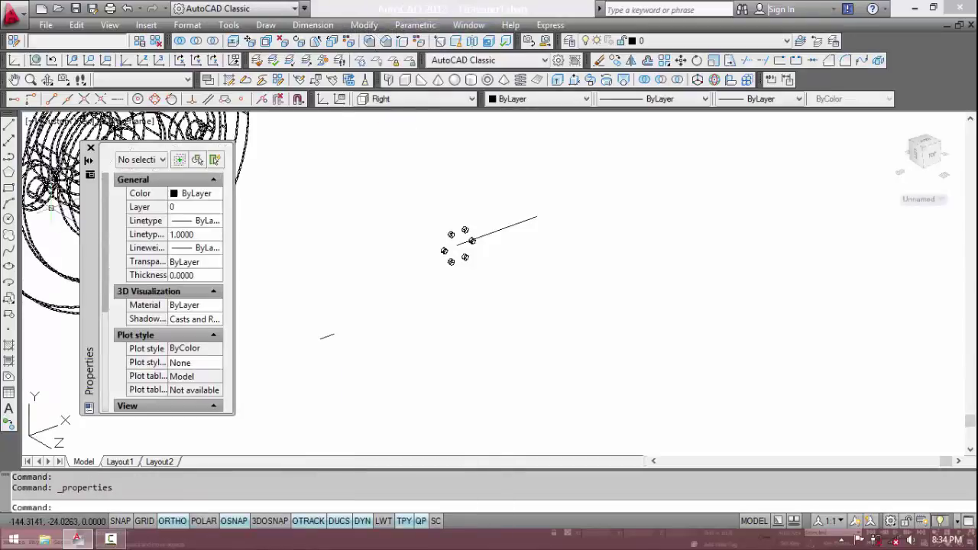
click(90, 149)
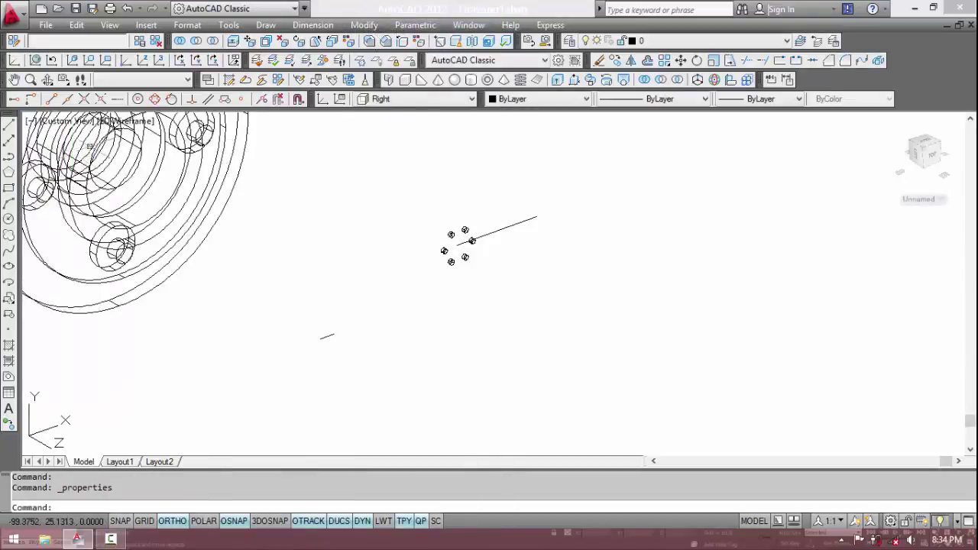
click(364, 25)
mouse_move(417, 199)
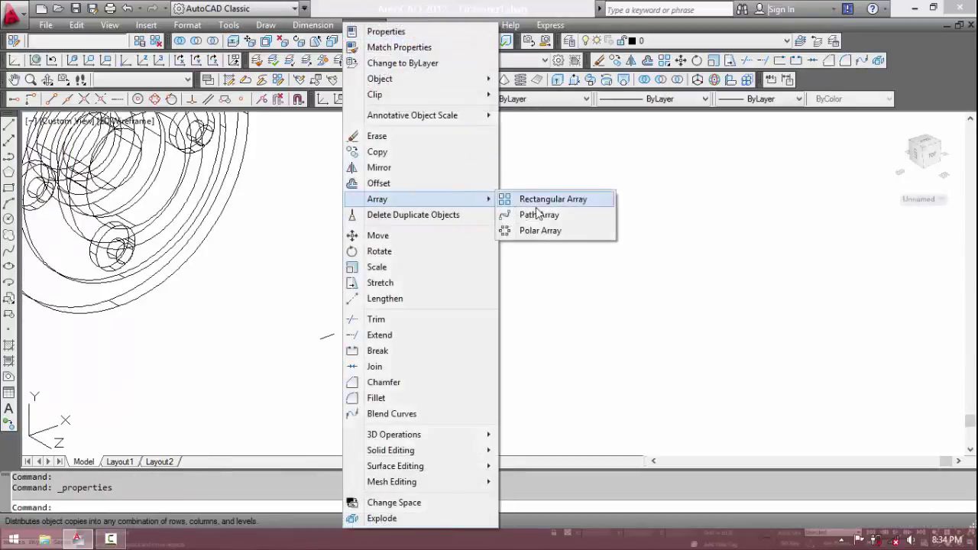
click(556, 235)
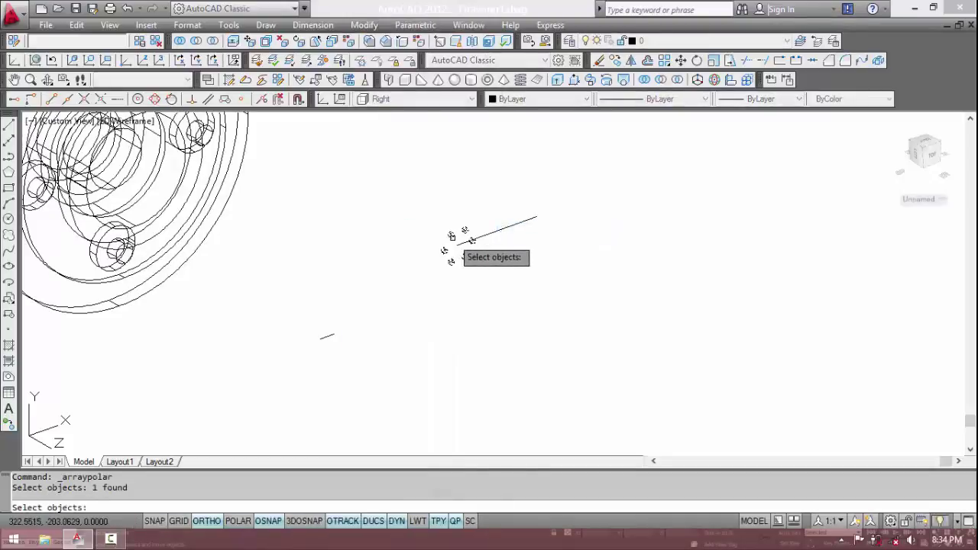
key(Return)
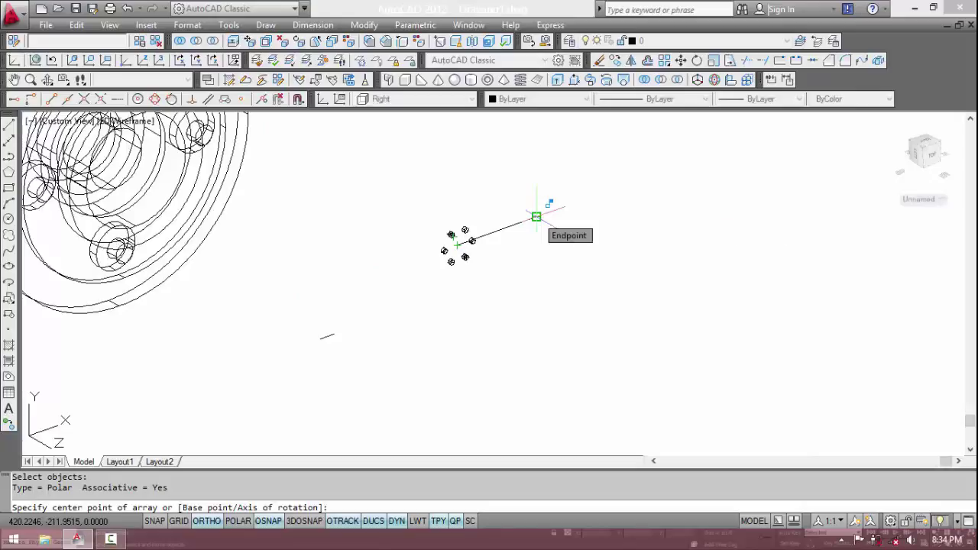
click(537, 217)
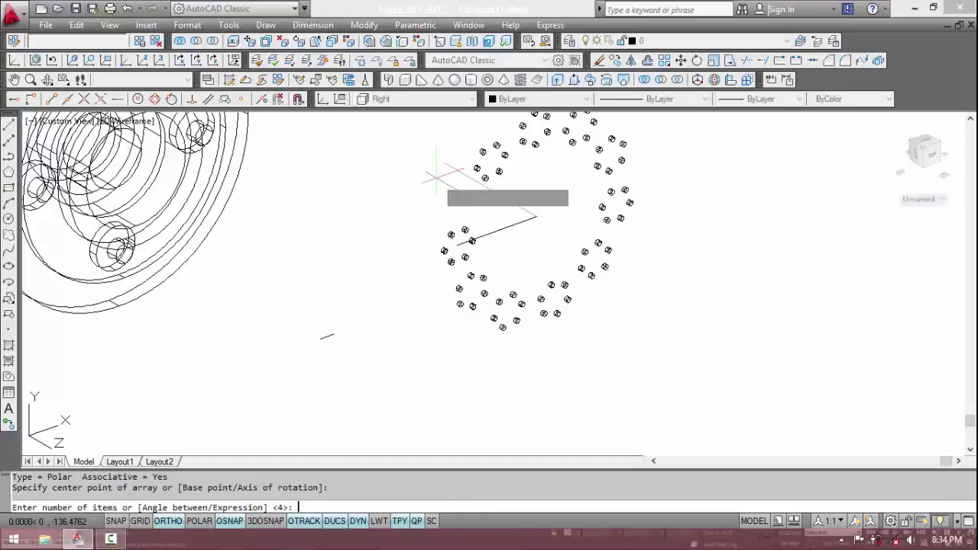
key(Return)
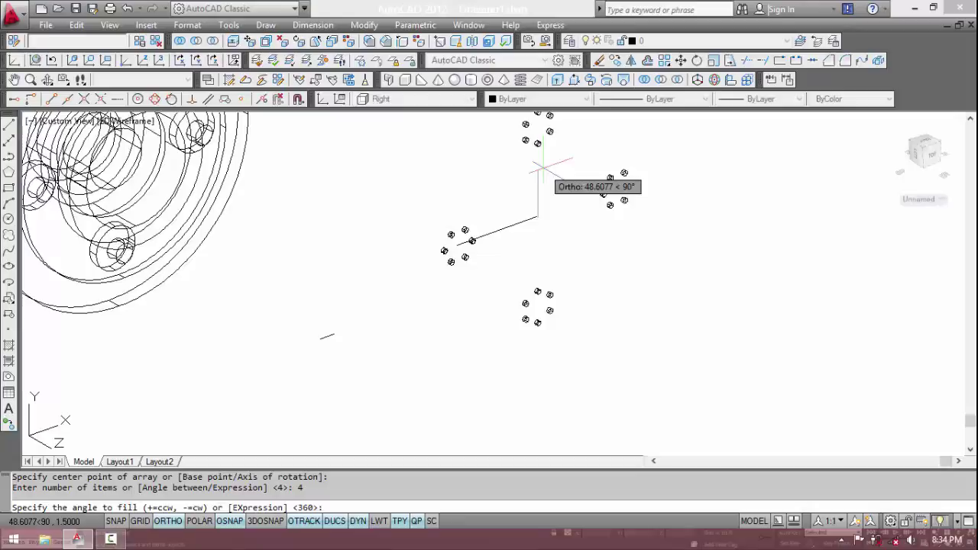
key(Return)
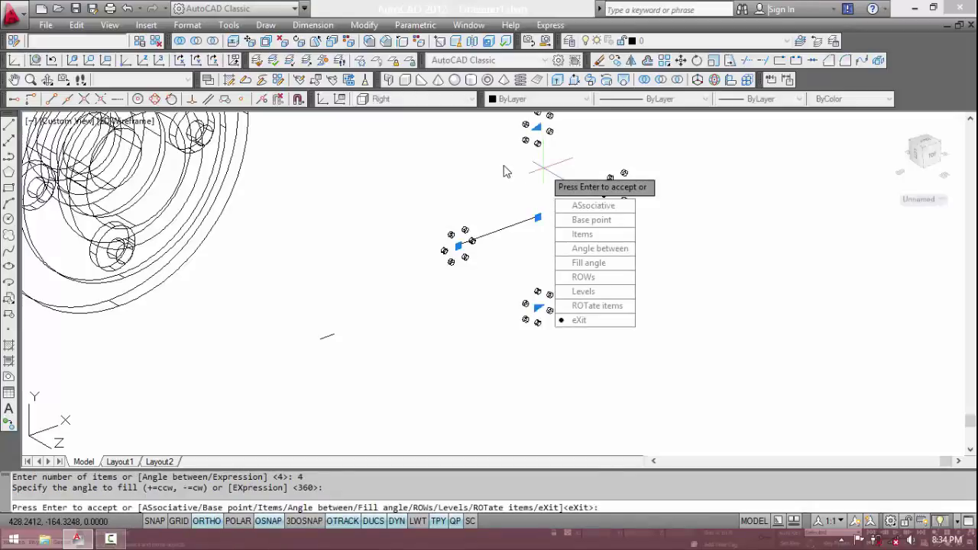
key(Return)
click(48, 79)
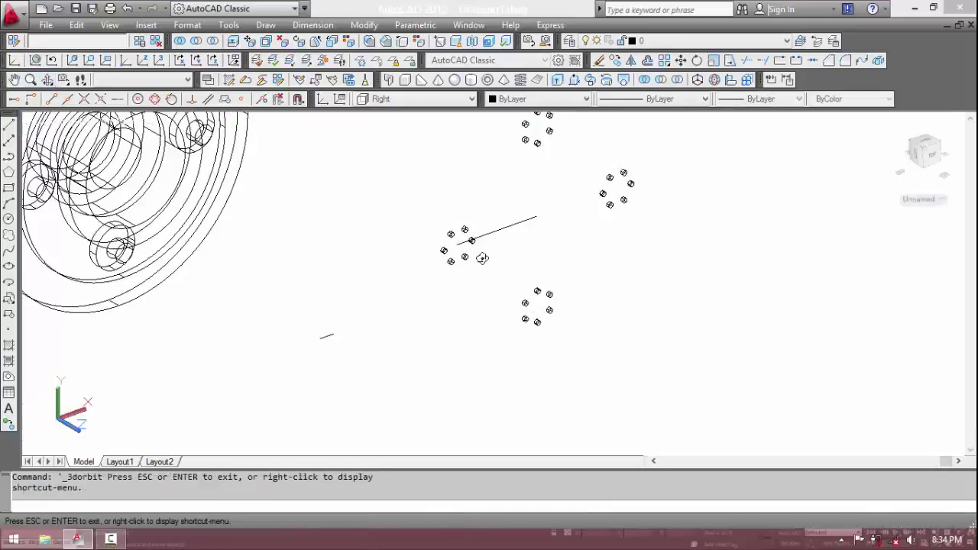
mouse_move(483, 258)
mouse_down()
mouse_move(412, 240)
mouse_move(436, 263)
mouse_up()
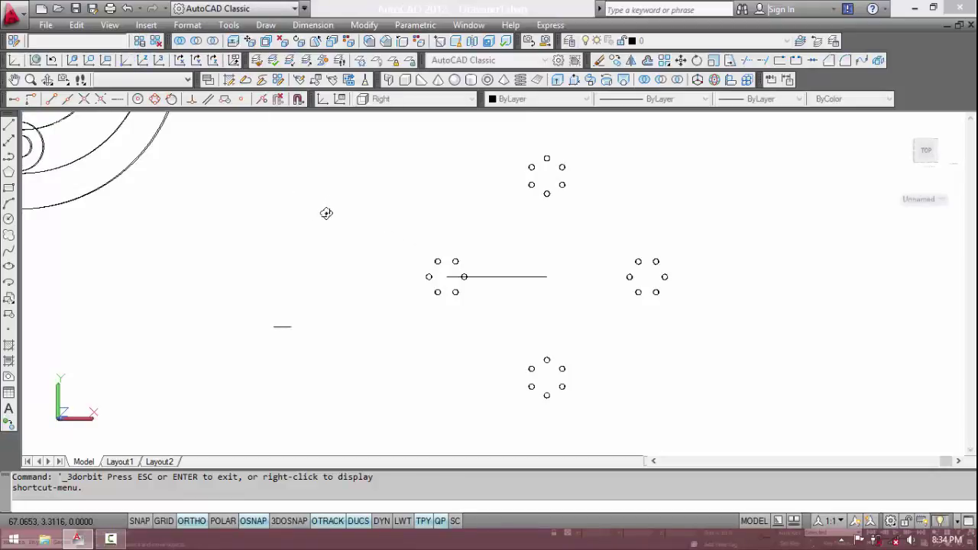
Step: Orbit to inspect the flange and hole groups, then adjust status-bar settings
mouse_move(329, 253)
mouse_down()
mouse_move(375, 301)
mouse_move(352, 297)
mouse_move(341, 291)
mouse_move(361, 298)
mouse_move(389, 275)
mouse_up()
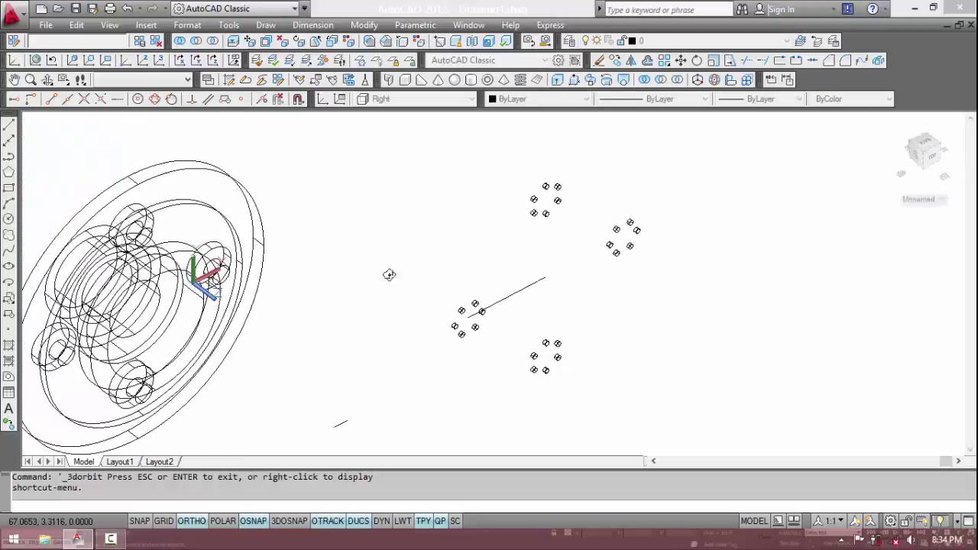
right_click(375, 222)
click(403, 233)
click(111, 539)
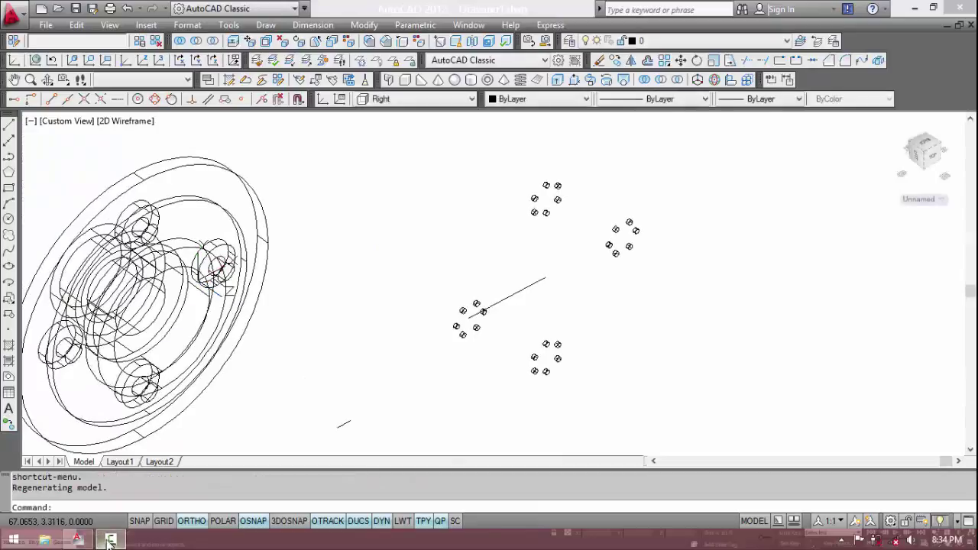
click(908, 478)
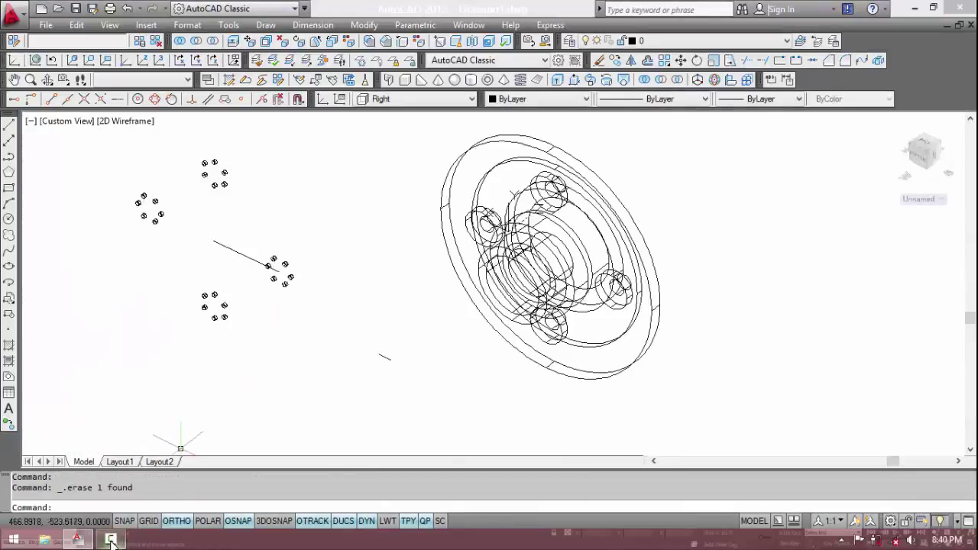
click(110, 539)
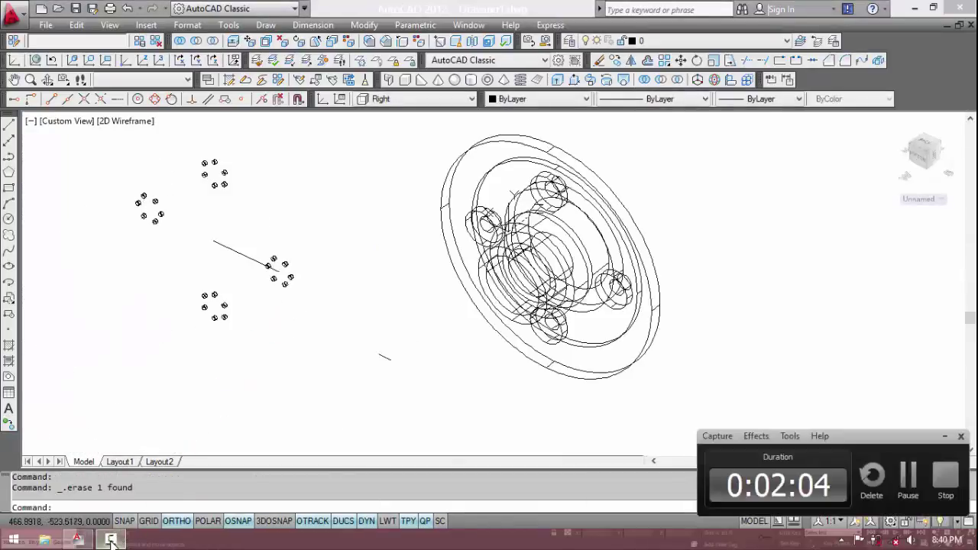
click(111, 540)
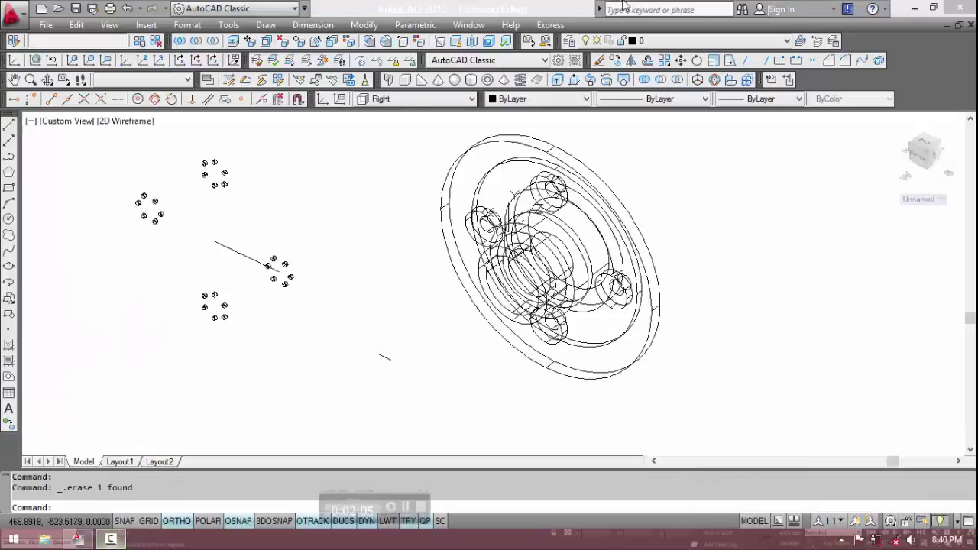
Step: Move the four hole groups so they sit centred in the flange's four bosses
click(678, 62)
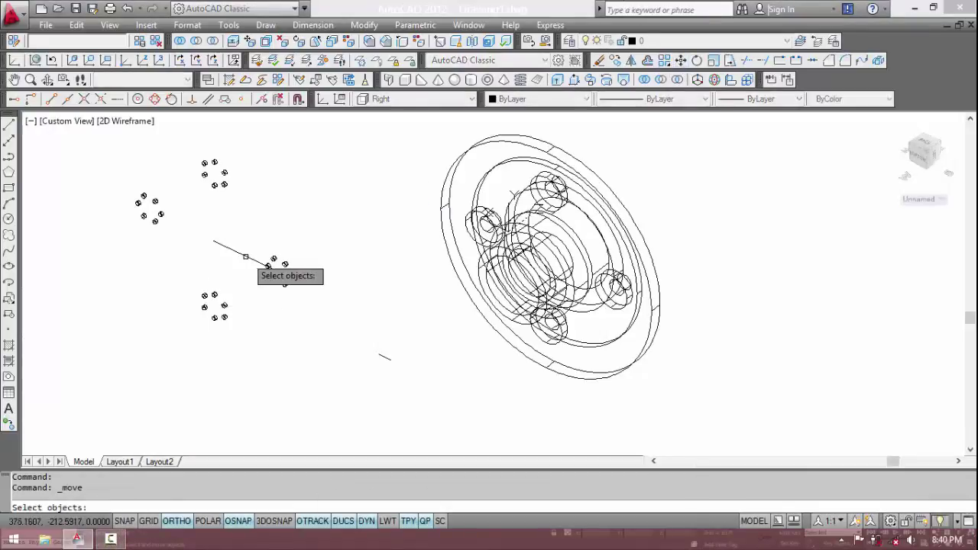
click(276, 260)
key(Return)
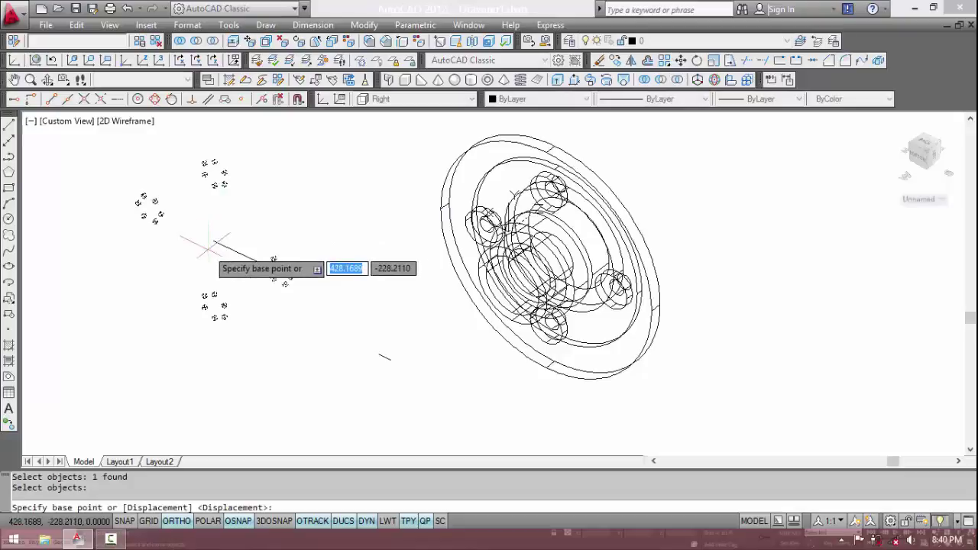
click(213, 240)
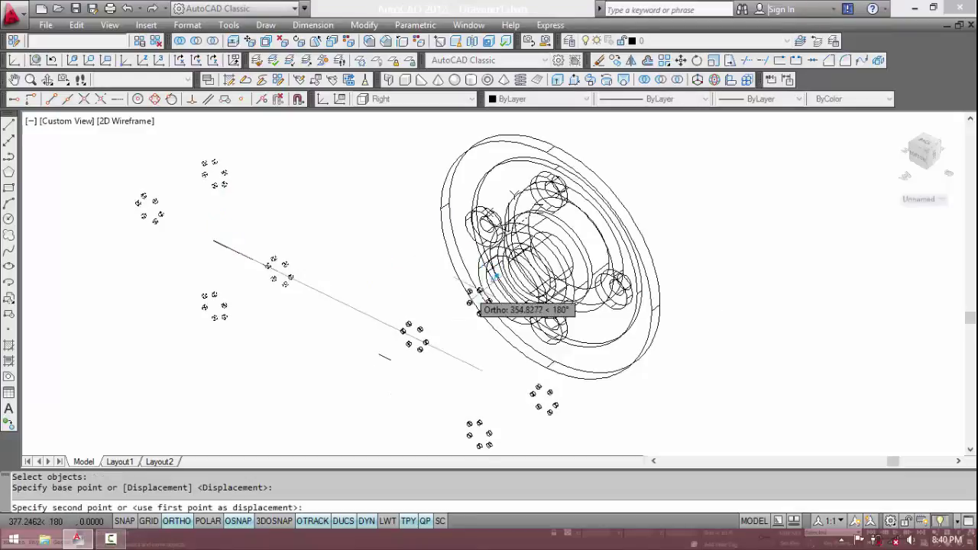
scroll(505, 294, up, 5)
scroll(598, 237, down, 3)
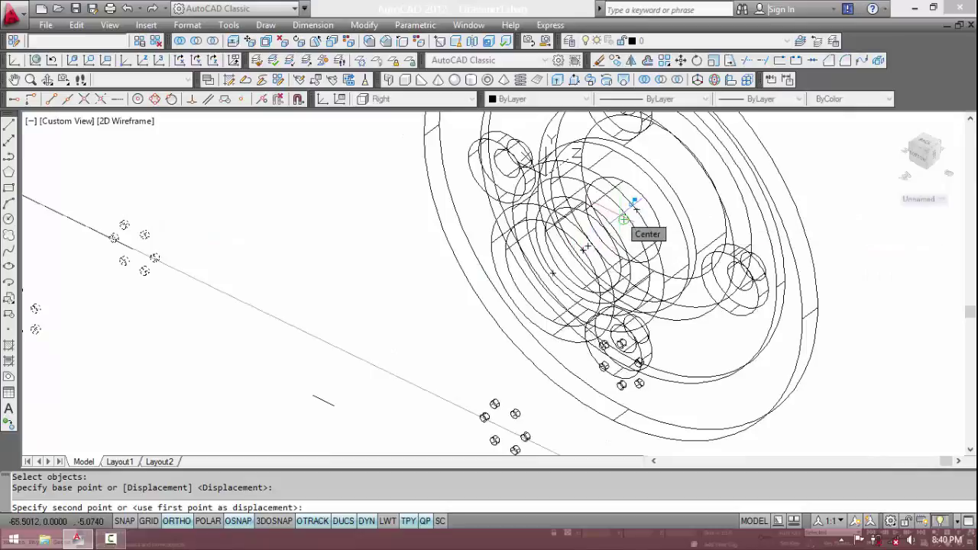
click(624, 217)
click(118, 125)
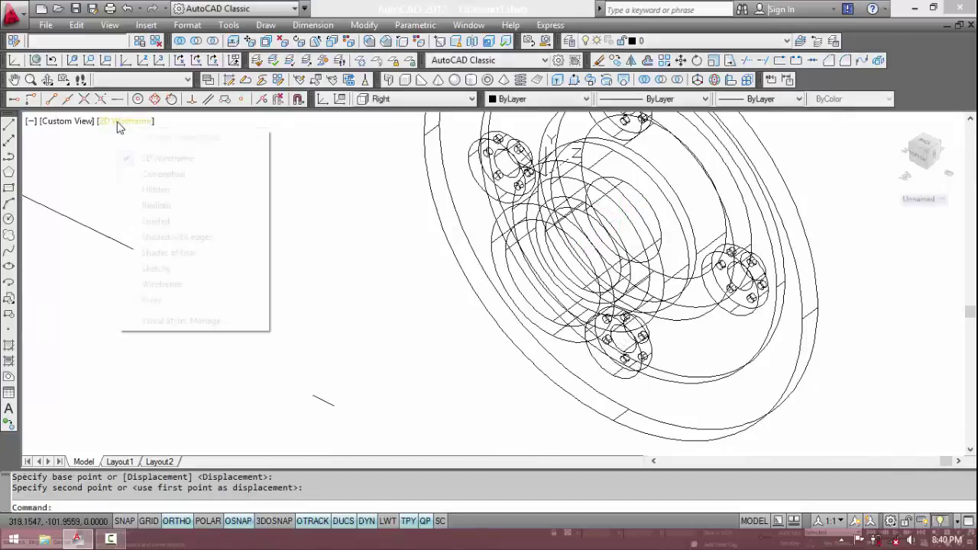
Step: Shade the flange Realistic, orbit to inspect its underside, then return to 2D Wireframe
click(142, 205)
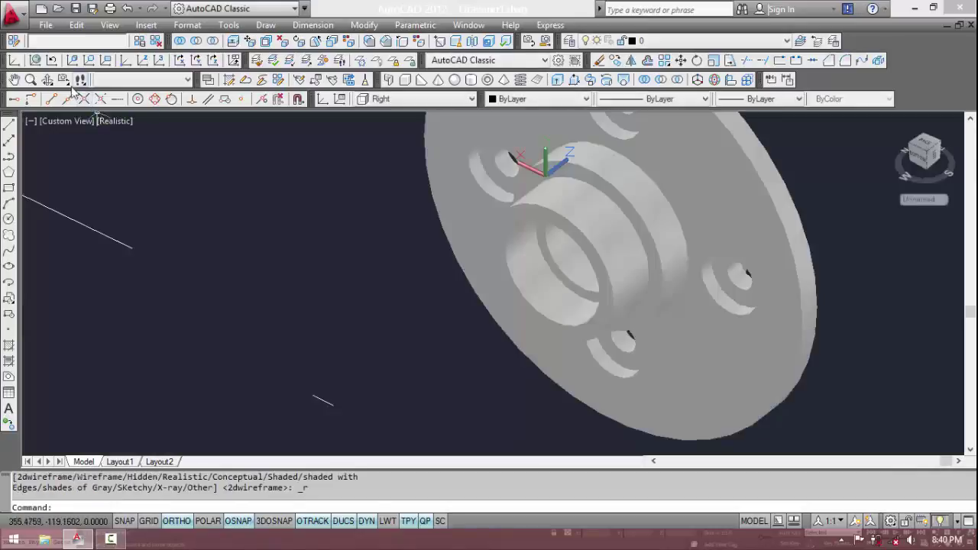
click(47, 79)
drag(356, 183, 393, 142)
right_click(393, 142)
click(405, 146)
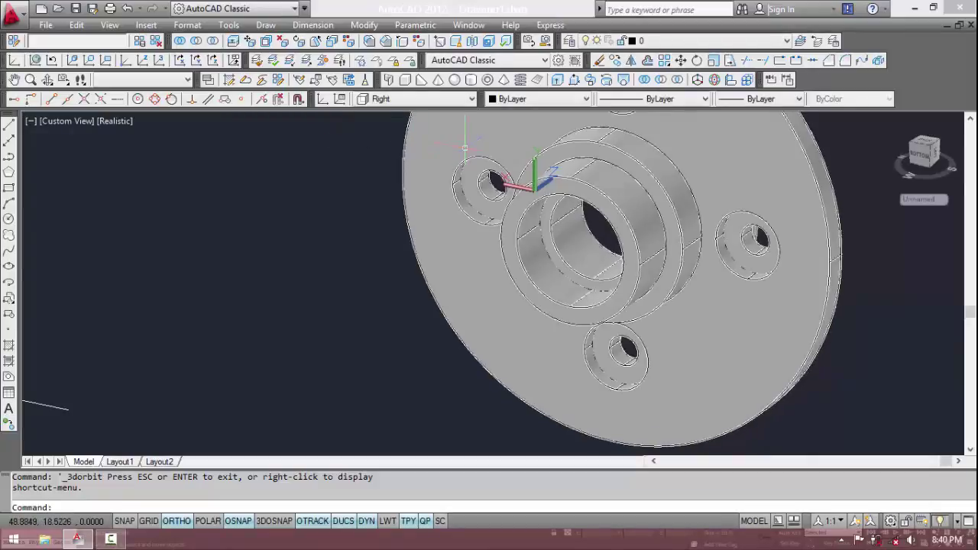
mouse_move(346, 131)
shift+middle_down()
mouse_move(353, 200)
mouse_move(325, 210)
shift+middle_up()
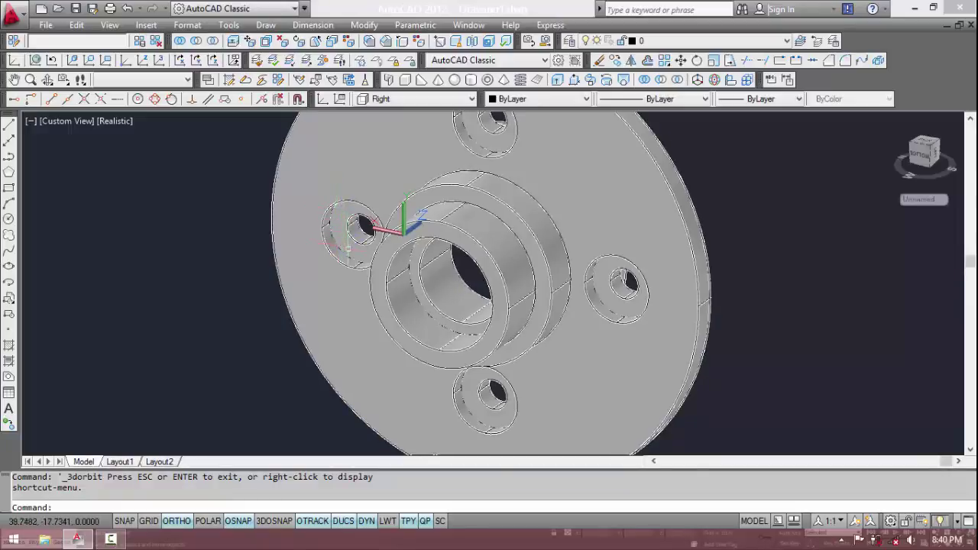
shift+middle_drag(347, 246, 367, 260)
click(115, 122)
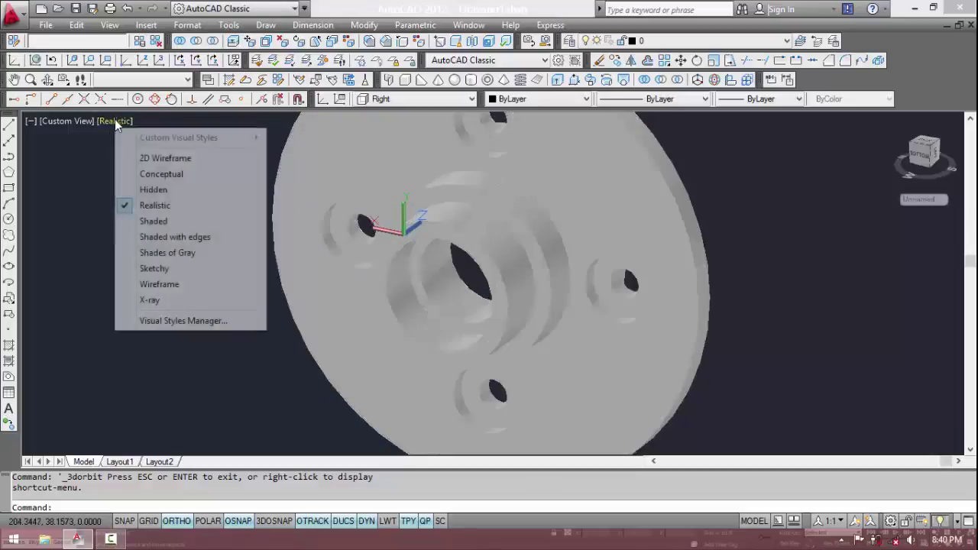
click(149, 158)
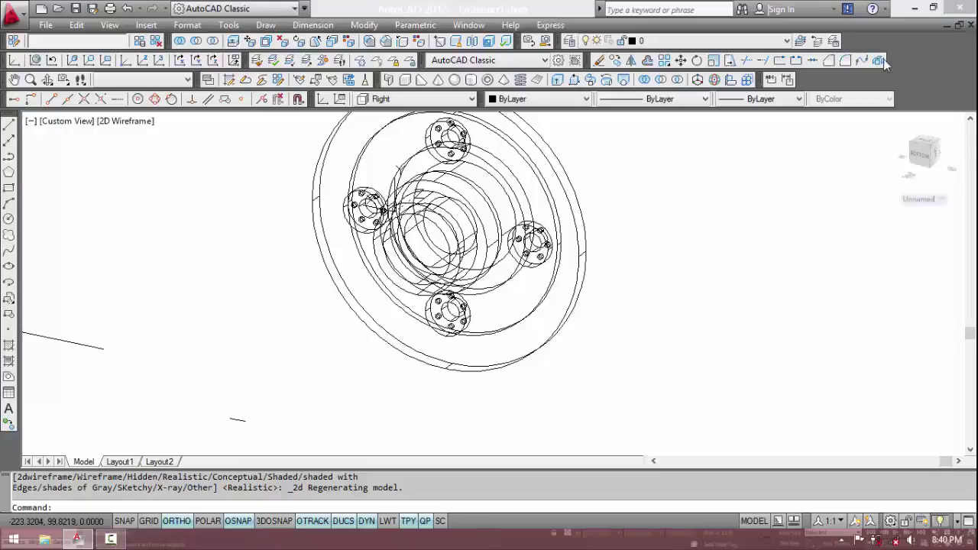
Step: Explode the four arrayed bolt-hole rings (top, bottom, right and remaining one) into separate cylinders
click(881, 61)
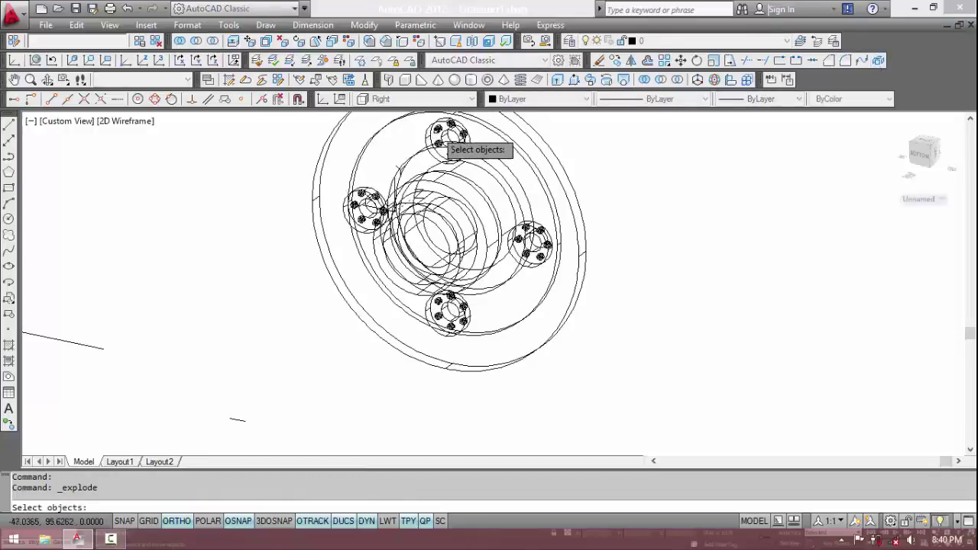
click(437, 130)
key(Return)
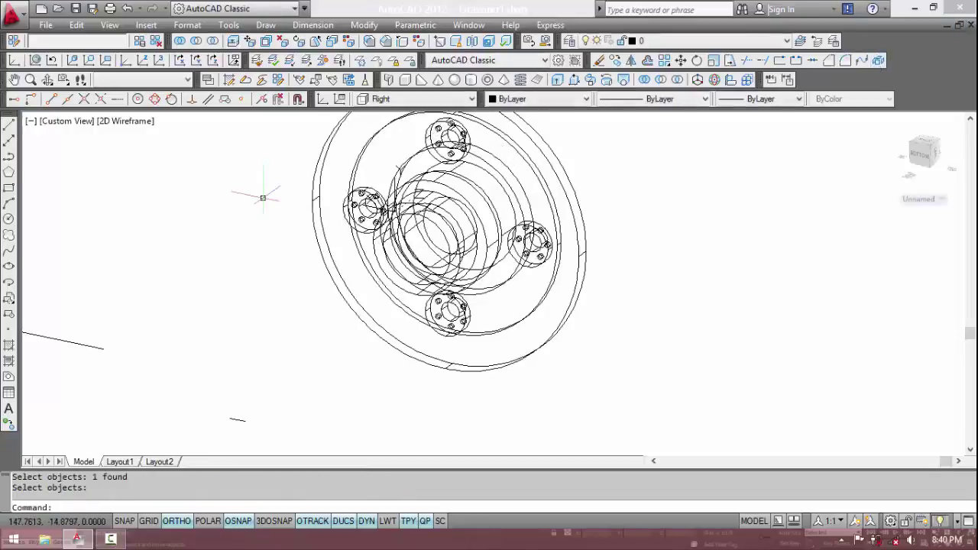
scroll(397, 184, up, 2)
middle_drag(495, 205, 432, 253)
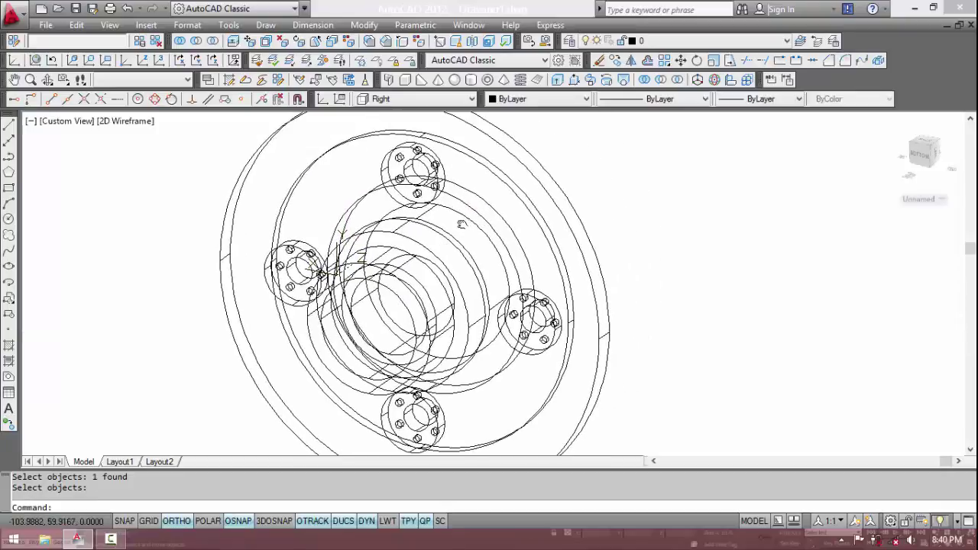
click(878, 61)
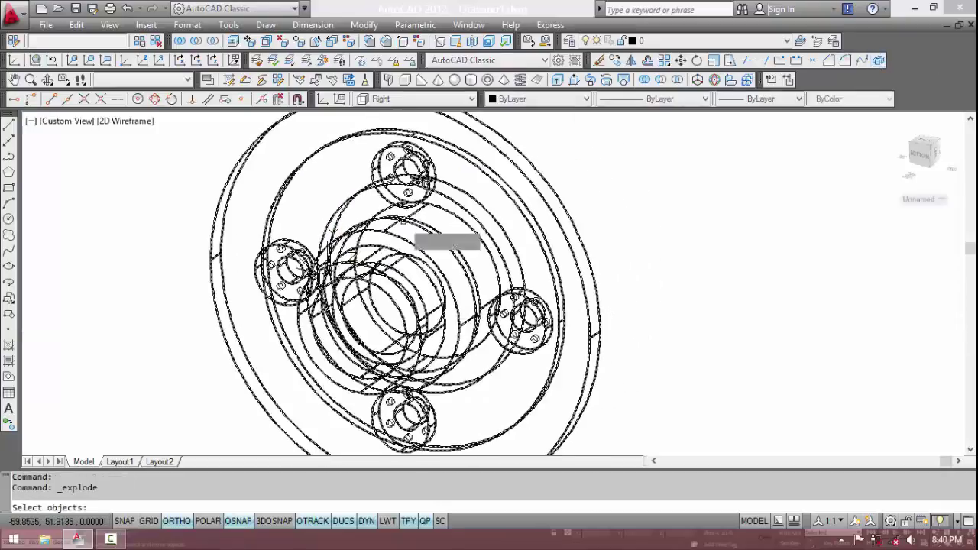
click(405, 172)
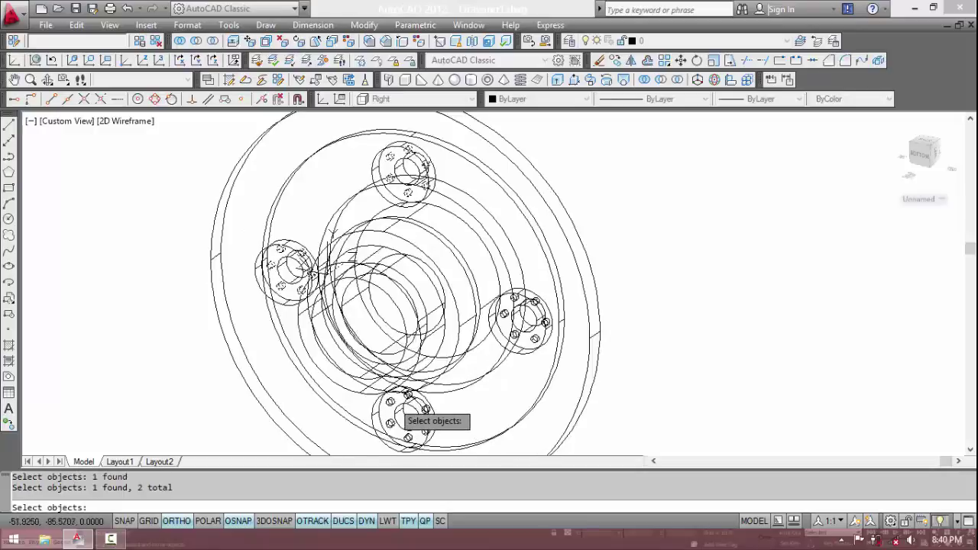
click(405, 413)
click(506, 313)
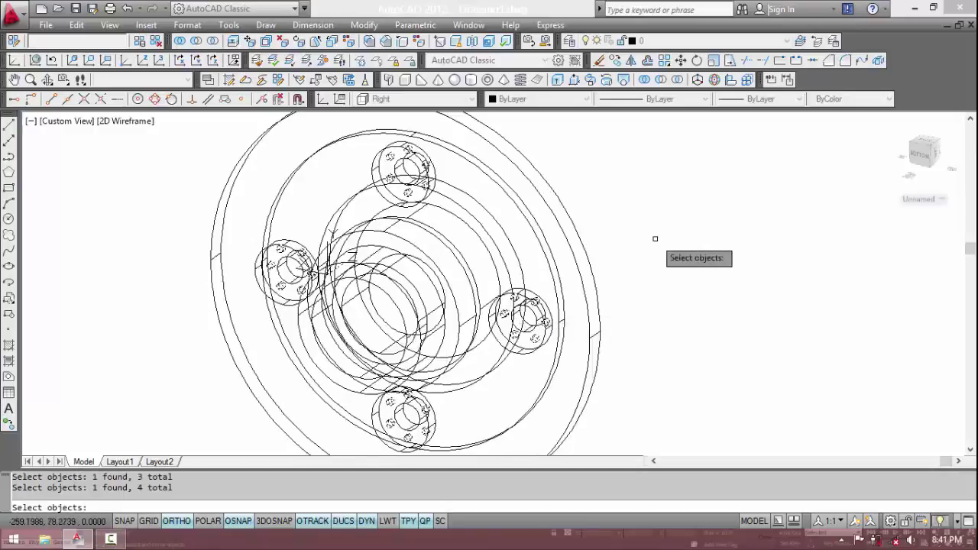
key(Return)
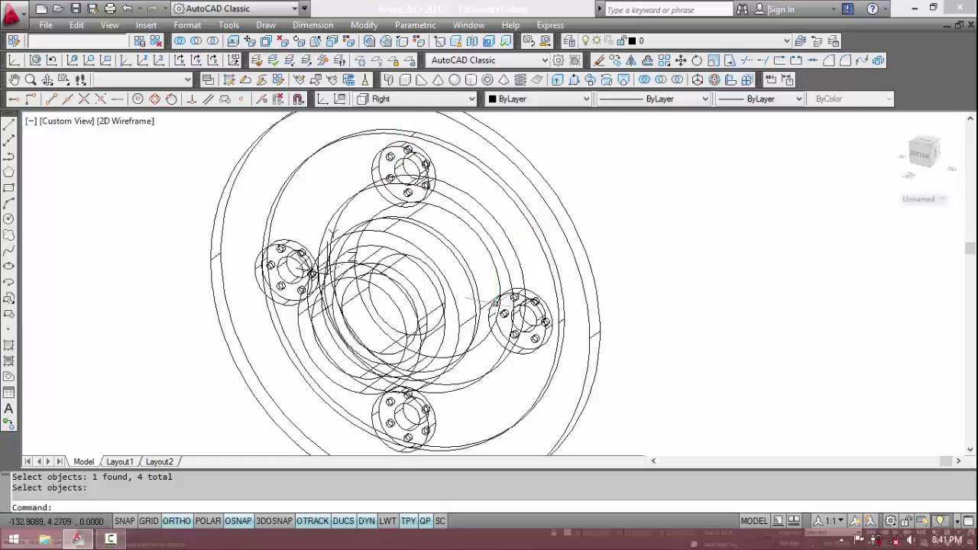
Step: Start subtracting from the flange solid and pick the top and right bosses' bolt-hole cylinders
click(658, 83)
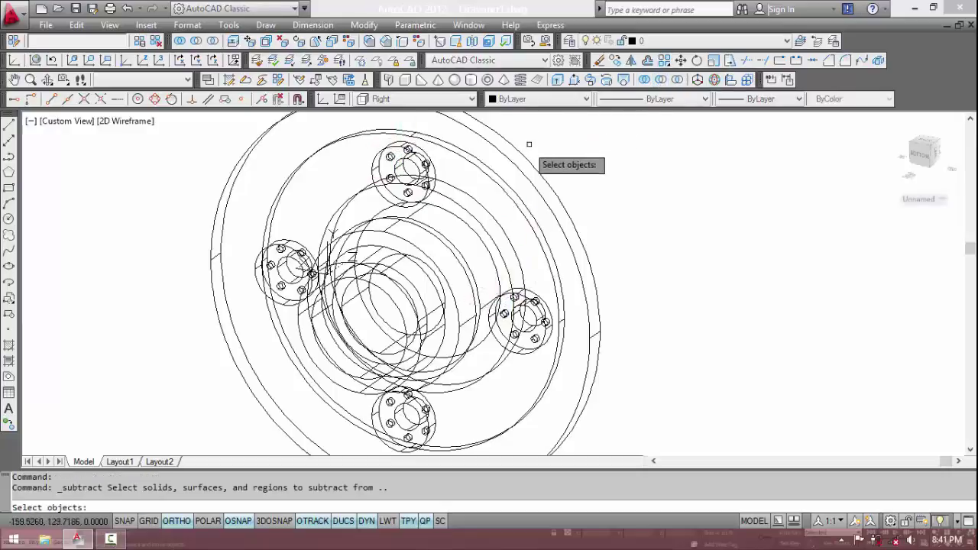
click(520, 152)
click(513, 143)
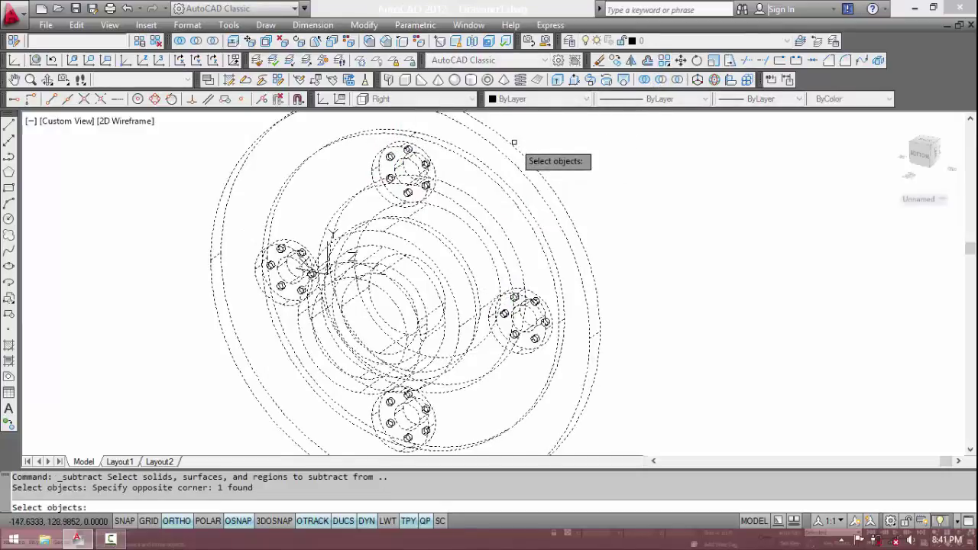
key(Return)
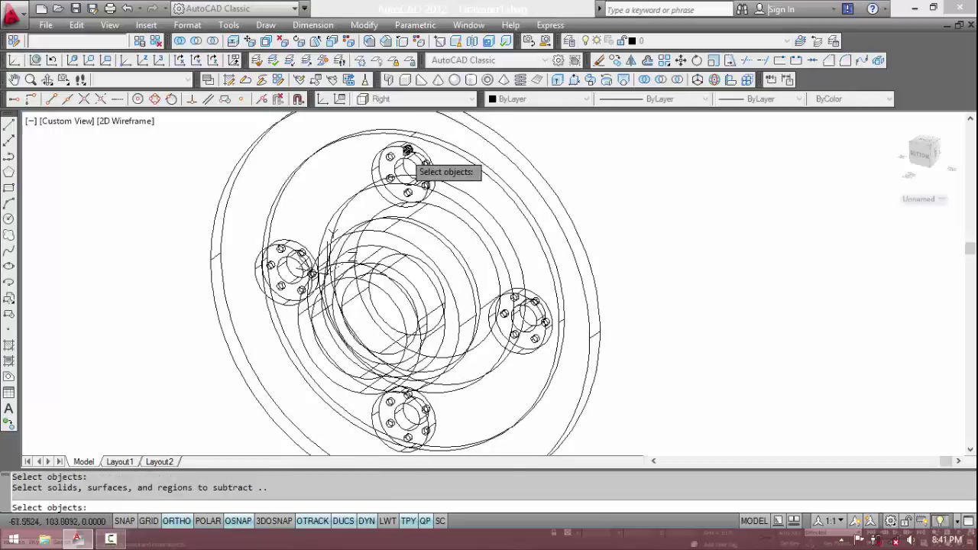
click(407, 150)
click(391, 158)
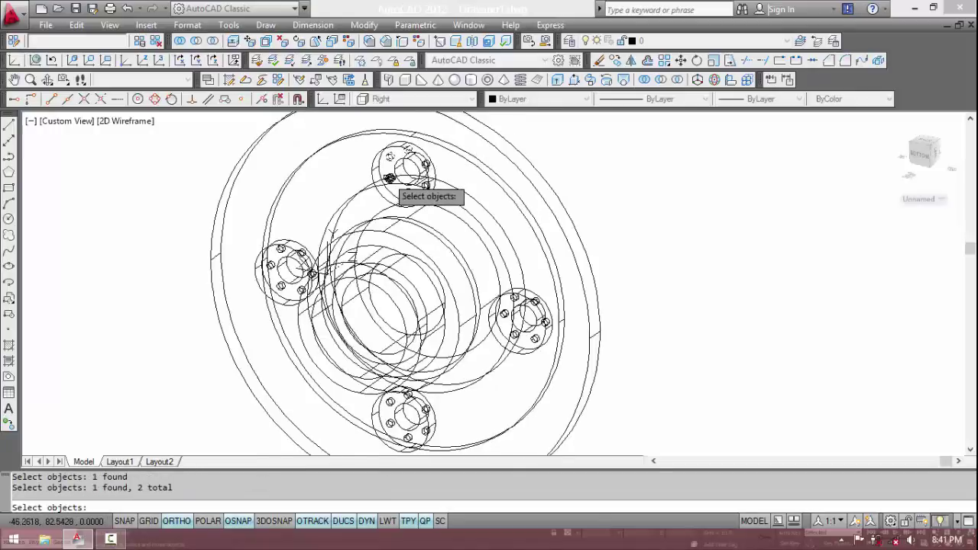
click(408, 194)
click(424, 185)
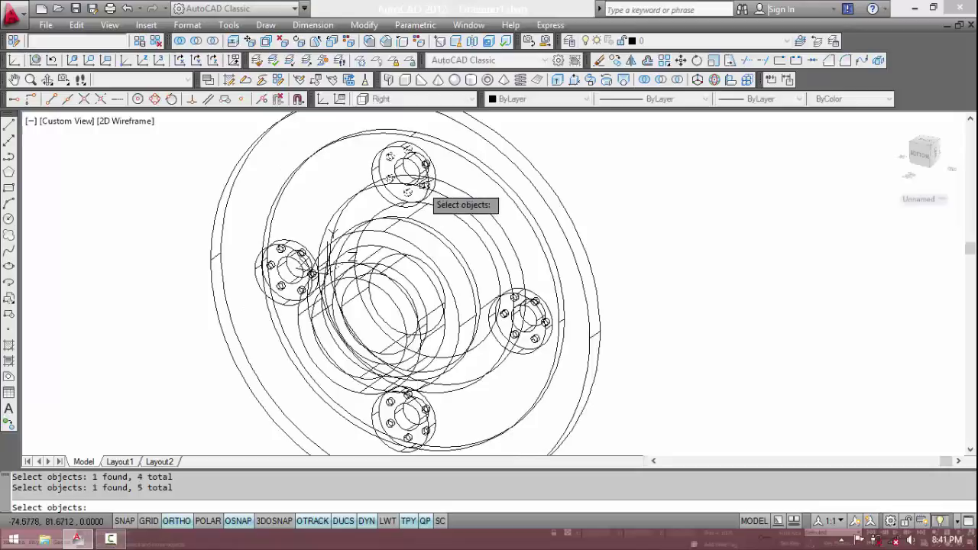
click(426, 166)
click(515, 298)
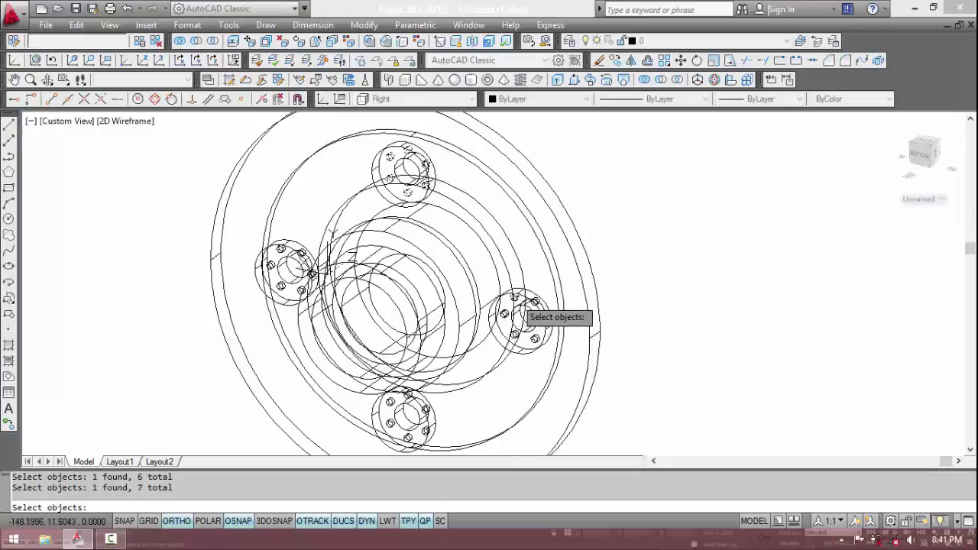
click(505, 313)
click(515, 335)
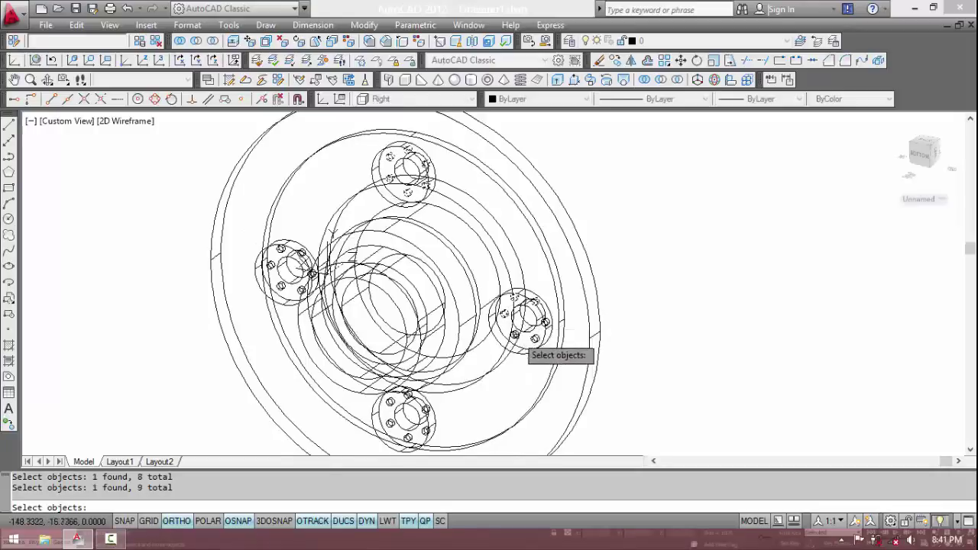
click(545, 322)
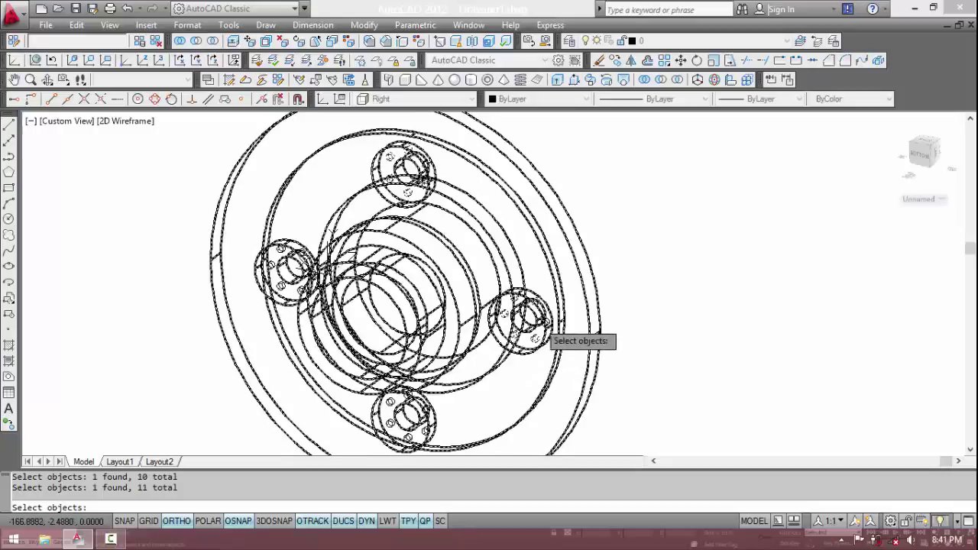
Step: Pick the bottom and left bosses' bolt holes and subtract all 24 from the flange
click(408, 394)
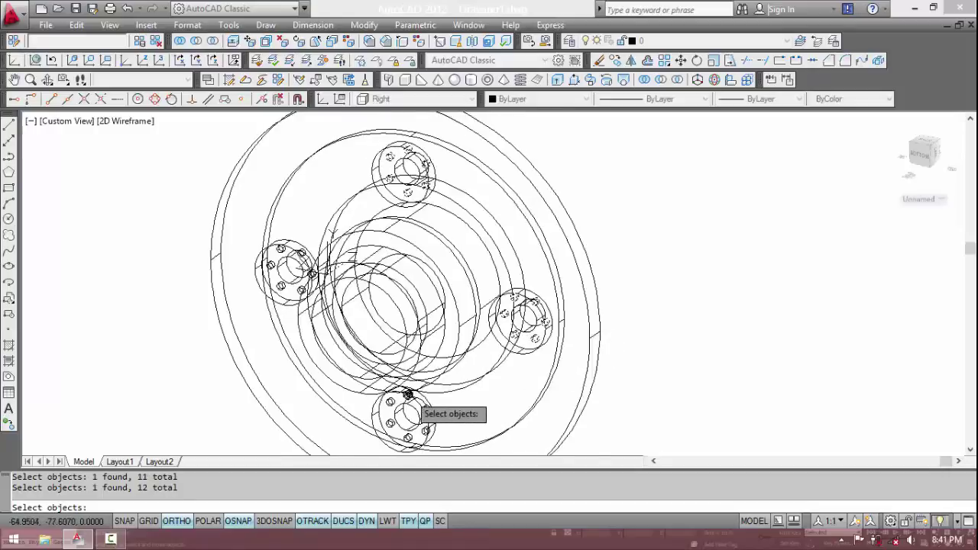
click(391, 402)
click(391, 423)
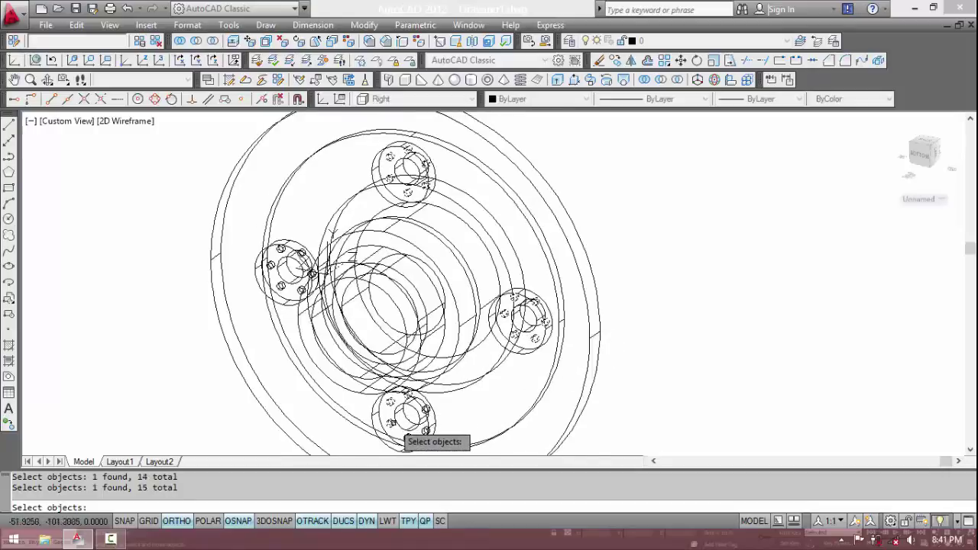
click(406, 437)
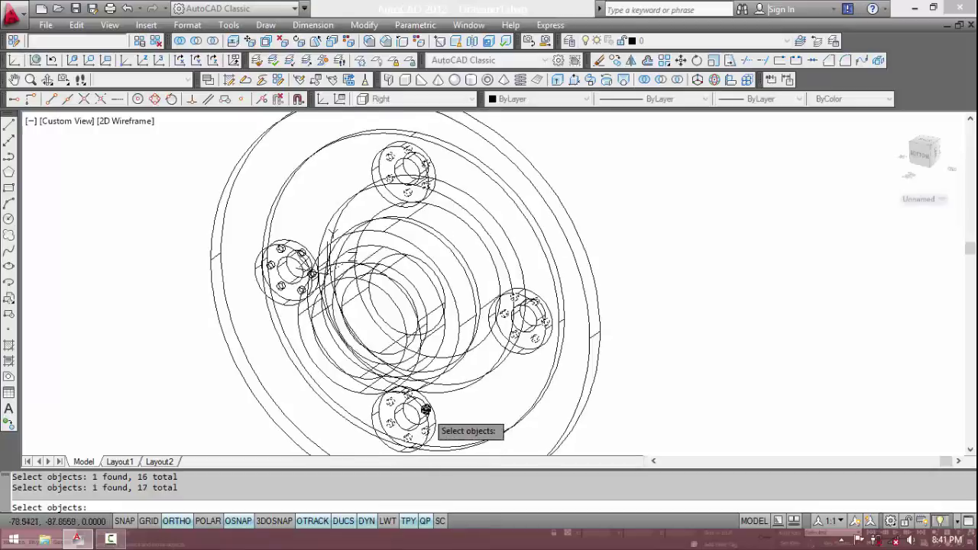
click(427, 411)
click(302, 290)
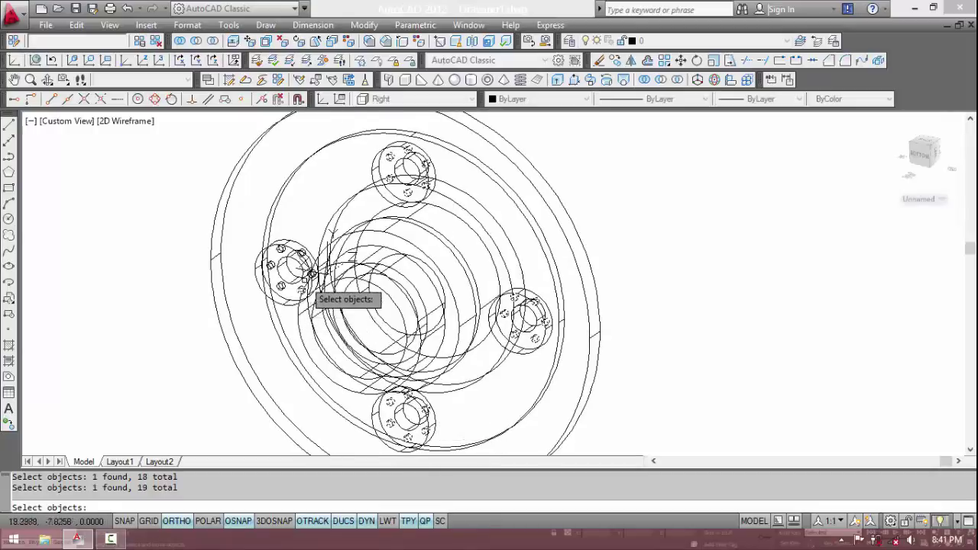
click(304, 254)
click(281, 248)
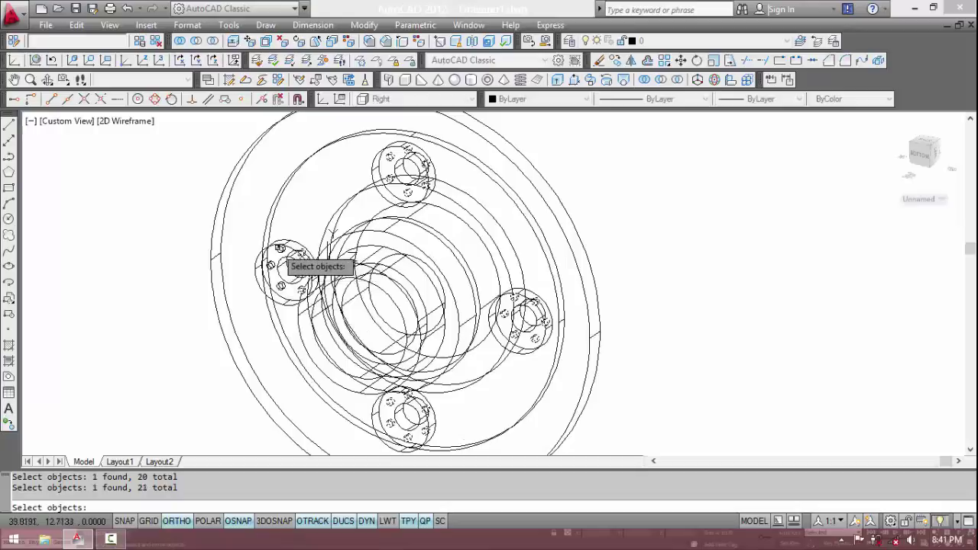
click(270, 266)
click(279, 288)
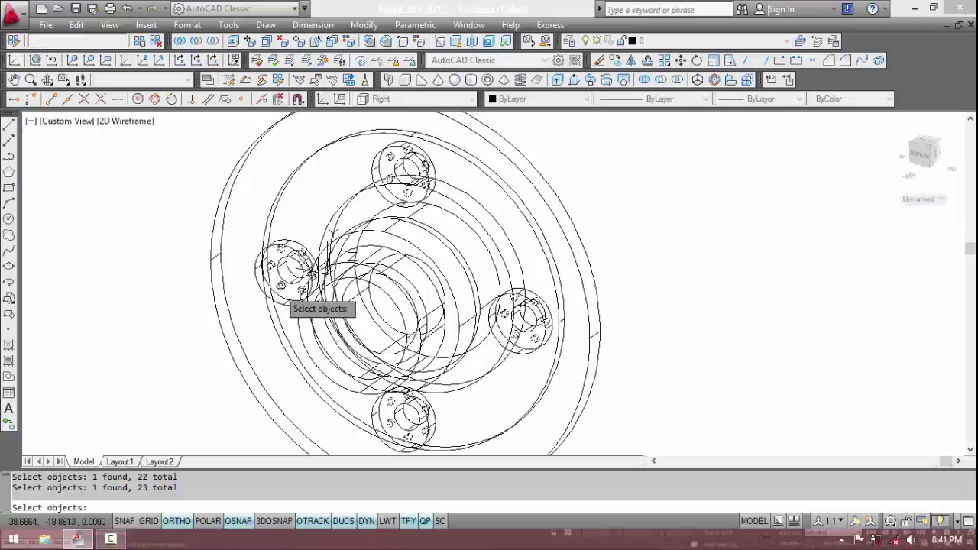
key(Return)
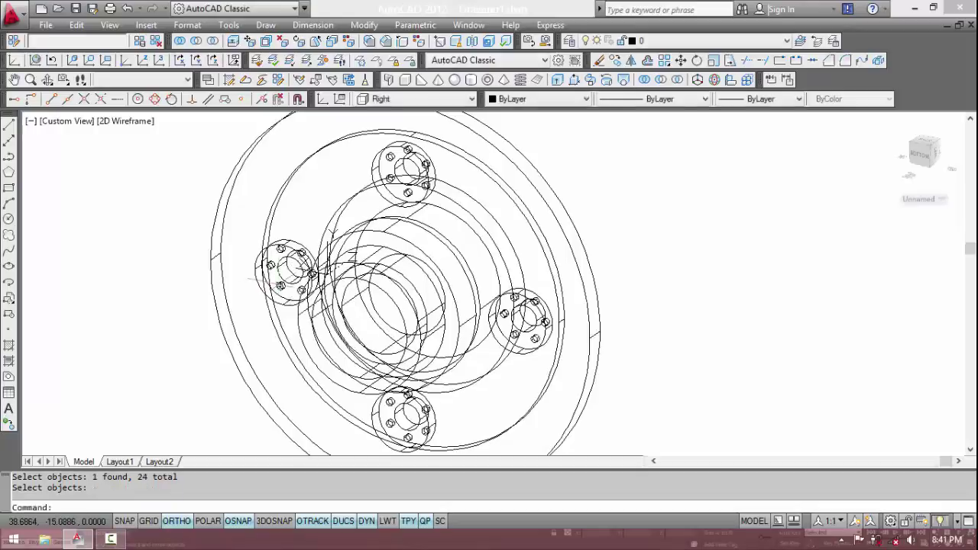
click(124, 120)
Step: Shade the flange Realistic, orbit to an oblique side view, and delete the leftover guide line
click(159, 207)
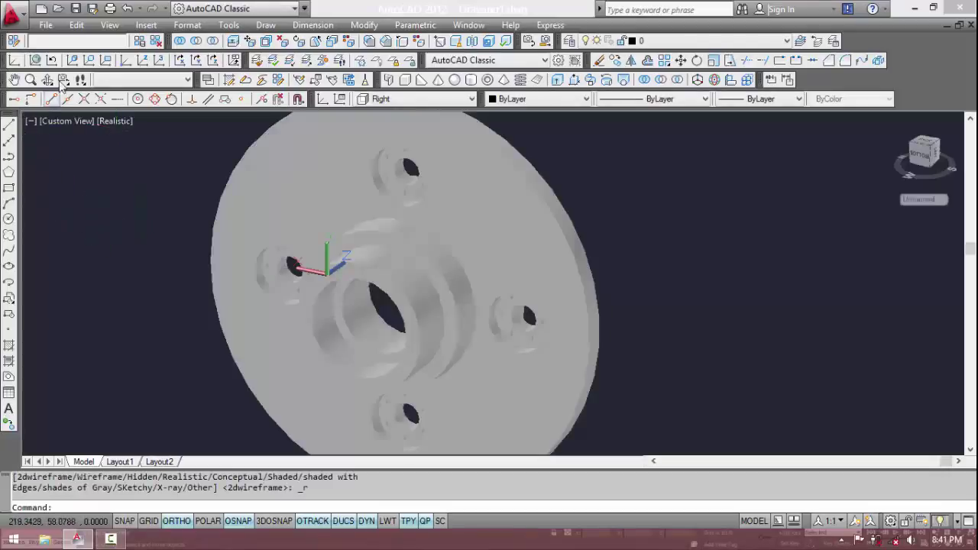
click(48, 79)
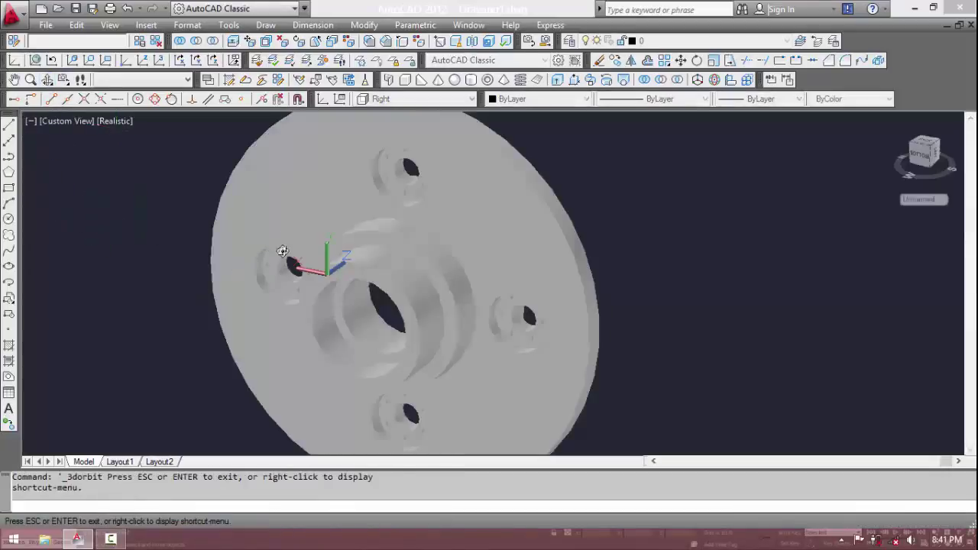
mouse_move(283, 258)
mouse_down()
mouse_move(342, 309)
mouse_move(360, 266)
mouse_move(328, 255)
mouse_move(269, 286)
mouse_move(271, 297)
mouse_move(317, 311)
mouse_up()
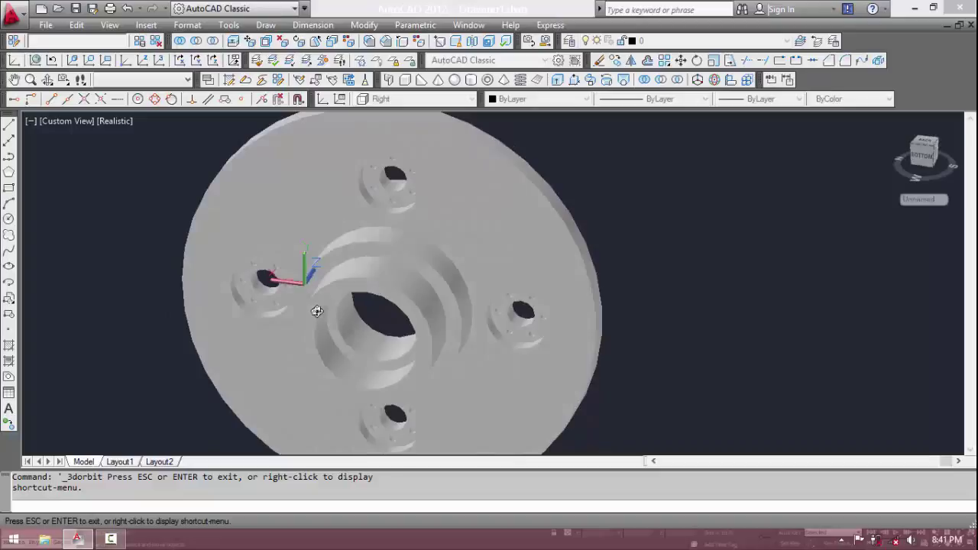
drag(310, 315, 128, 299)
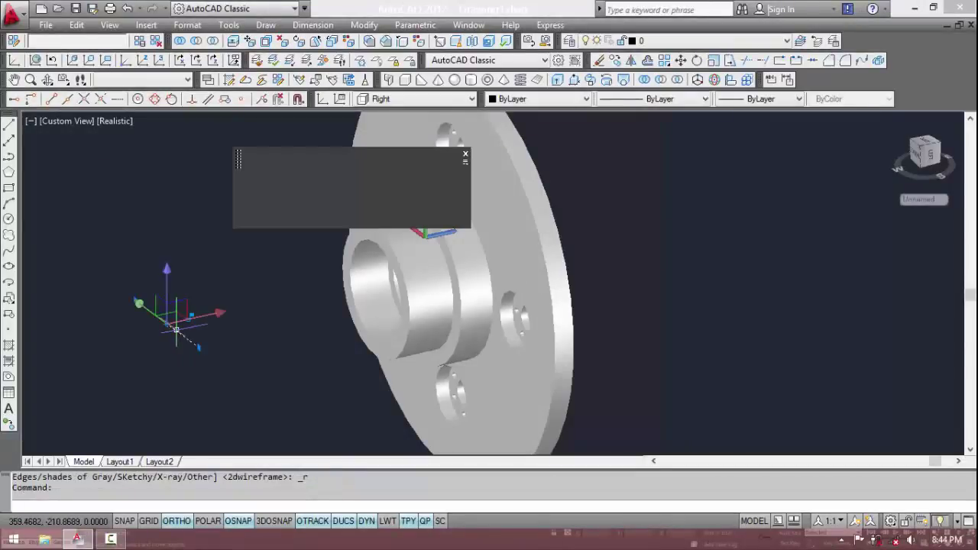
key(Delete)
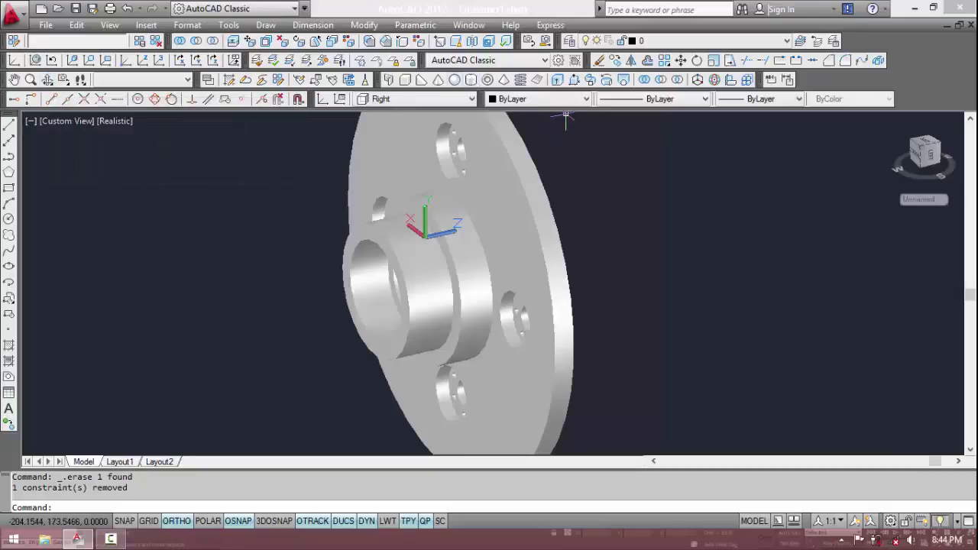
Step: Switch to 2D Wireframe and add a 12.5-diameter, 20-high cylinder left of the flange
click(114, 120)
click(149, 158)
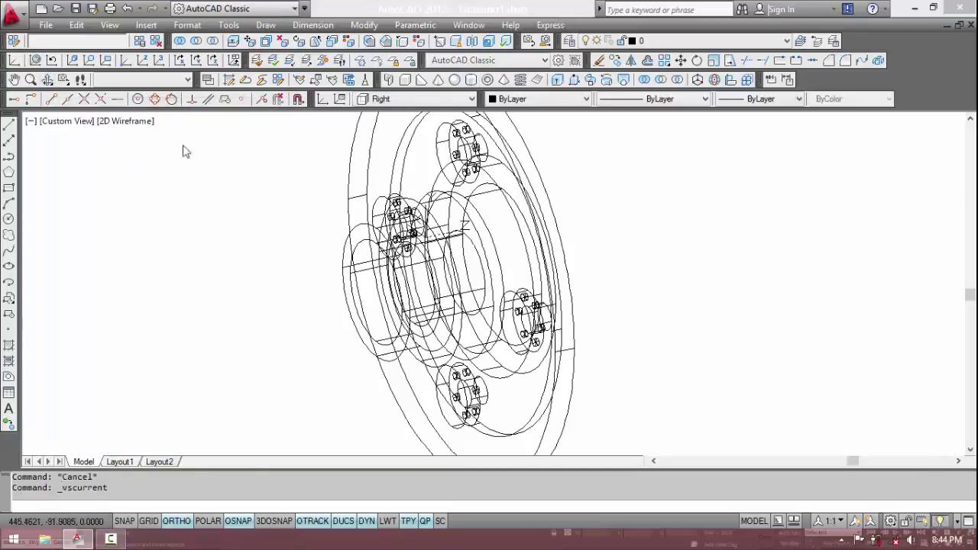
click(470, 79)
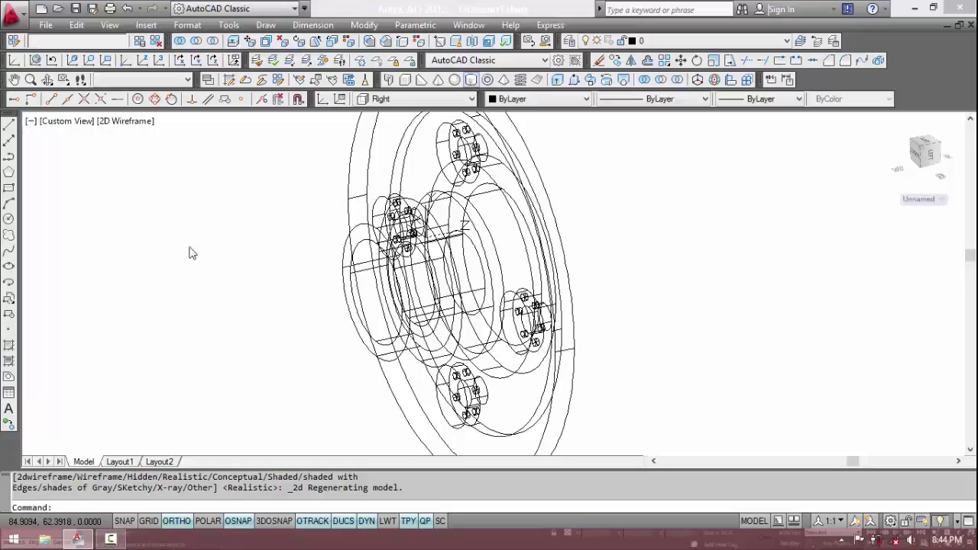
click(142, 327)
text(d)
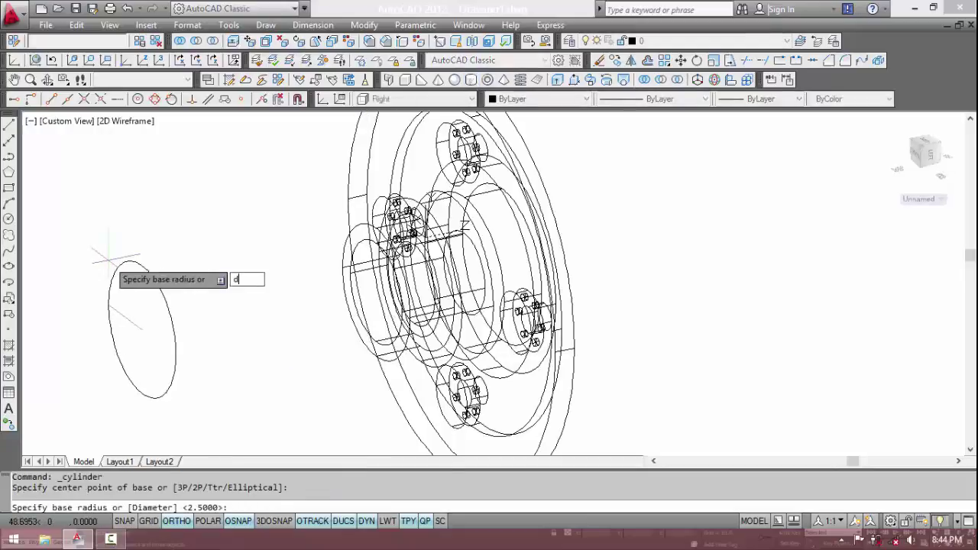
key(Return)
text(12.5)
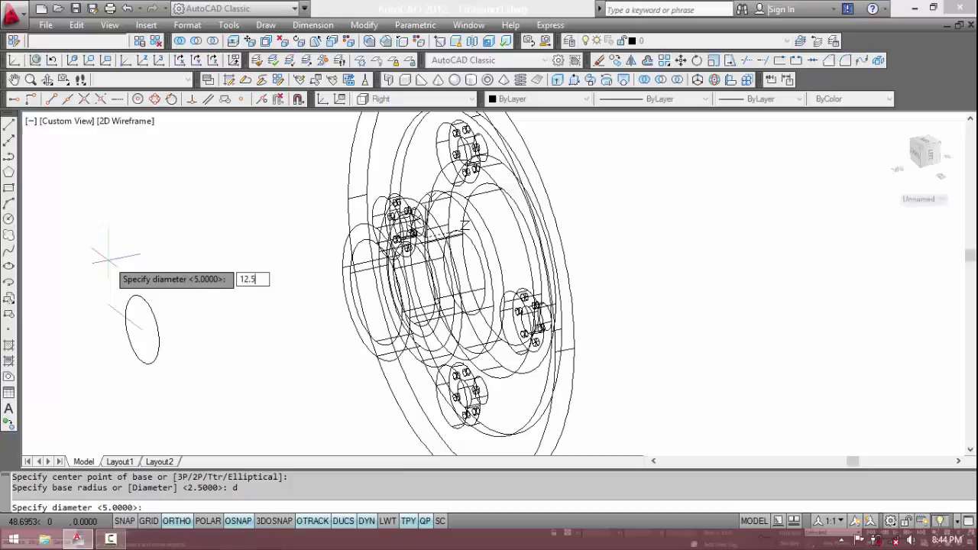
key(Return)
text(20)
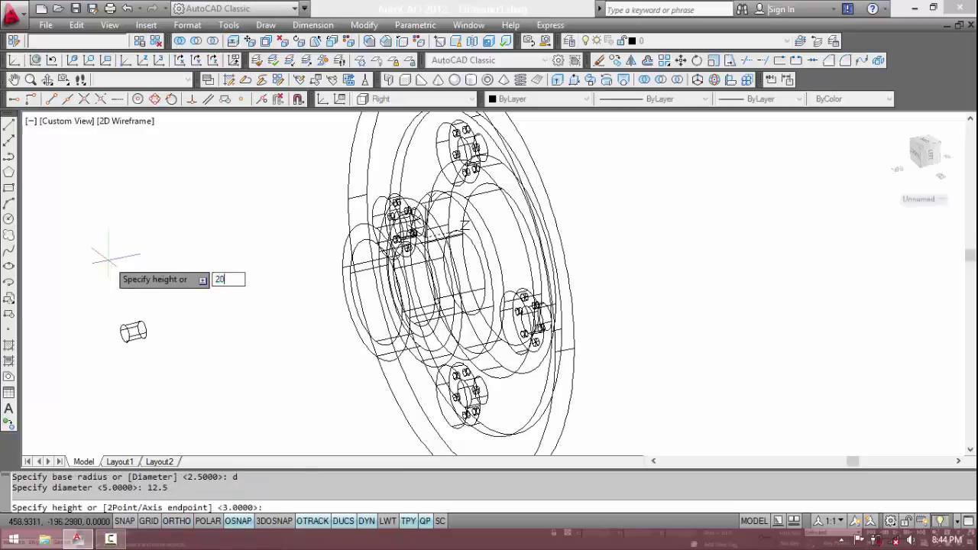
key(Return)
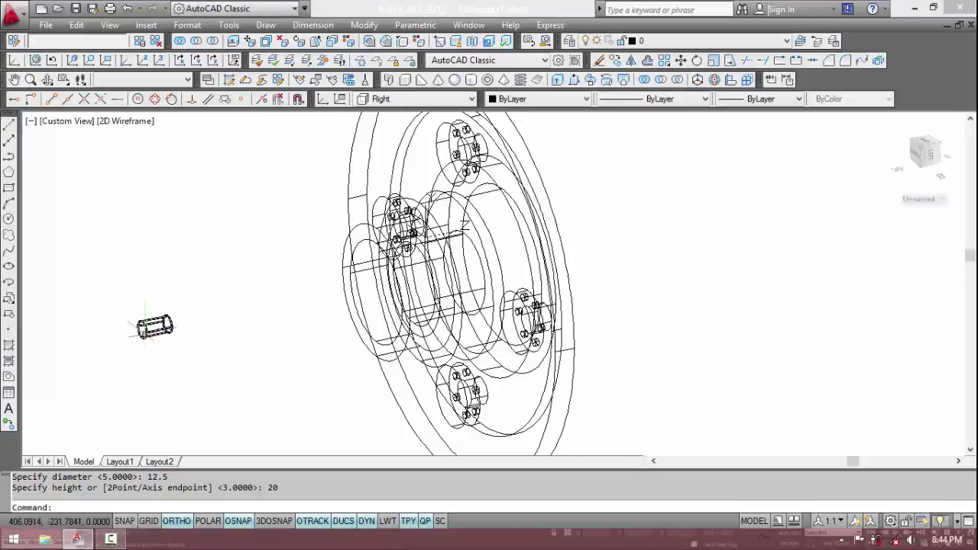
middle_drag(145, 333, 149, 267)
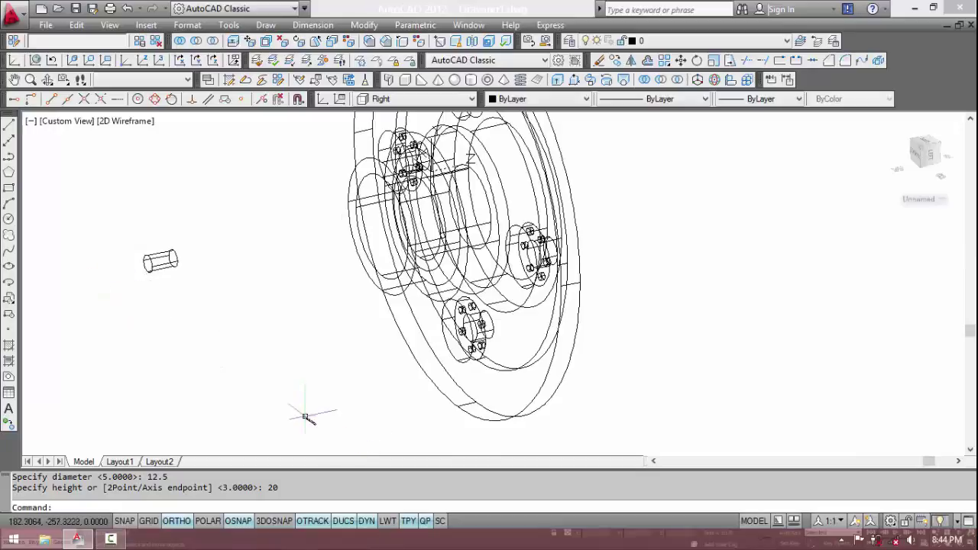
Step: Delete the short stray line and draw a 137.5-long line from the cylinder's end centre
click(310, 420)
key(Delete)
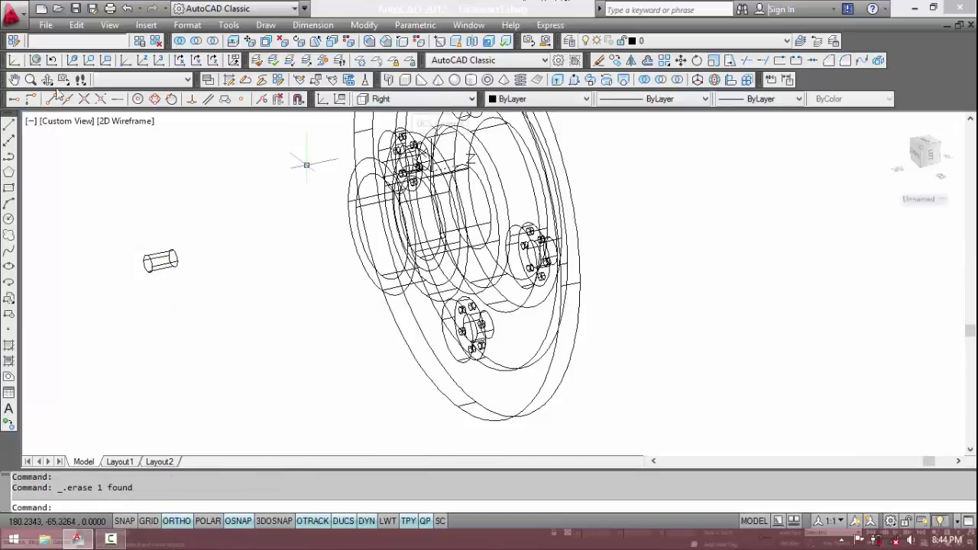
click(10, 125)
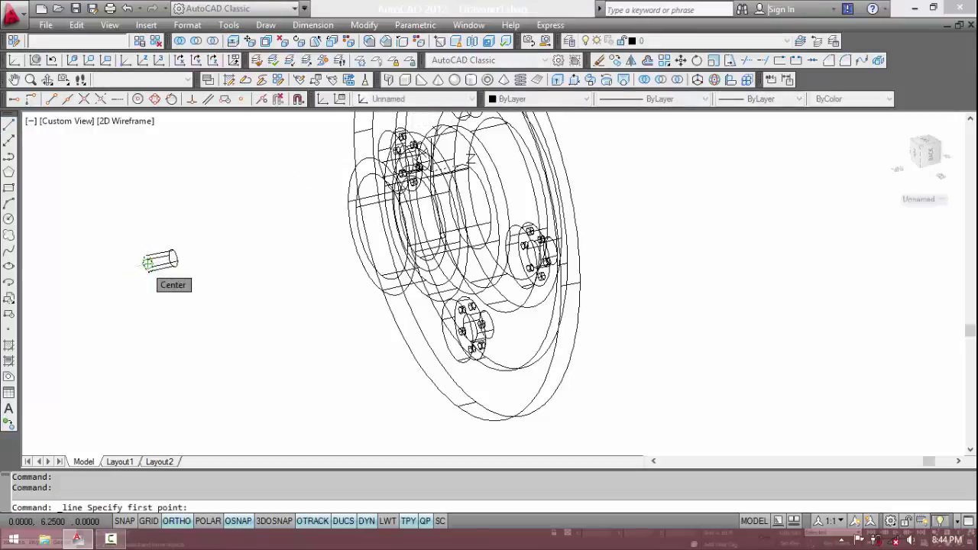
click(148, 263)
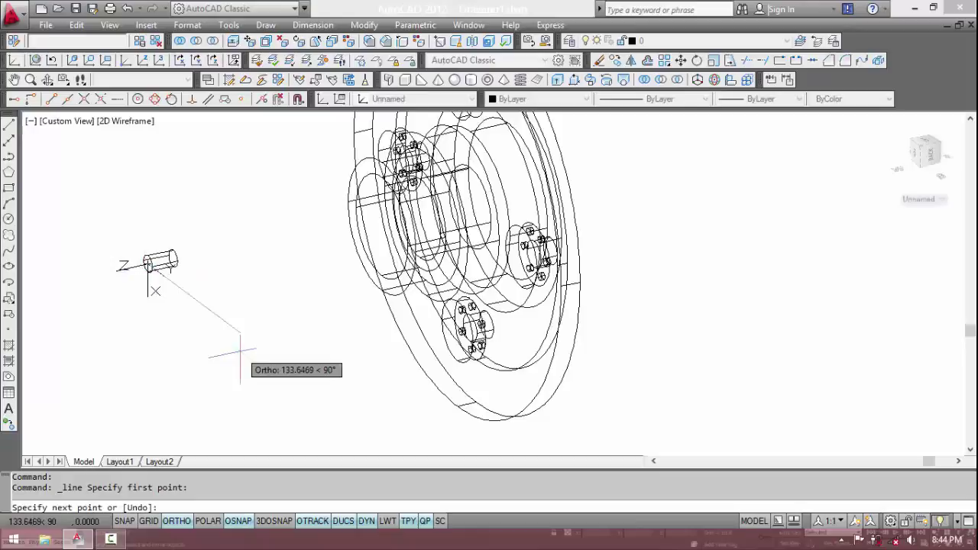
text(137.5)
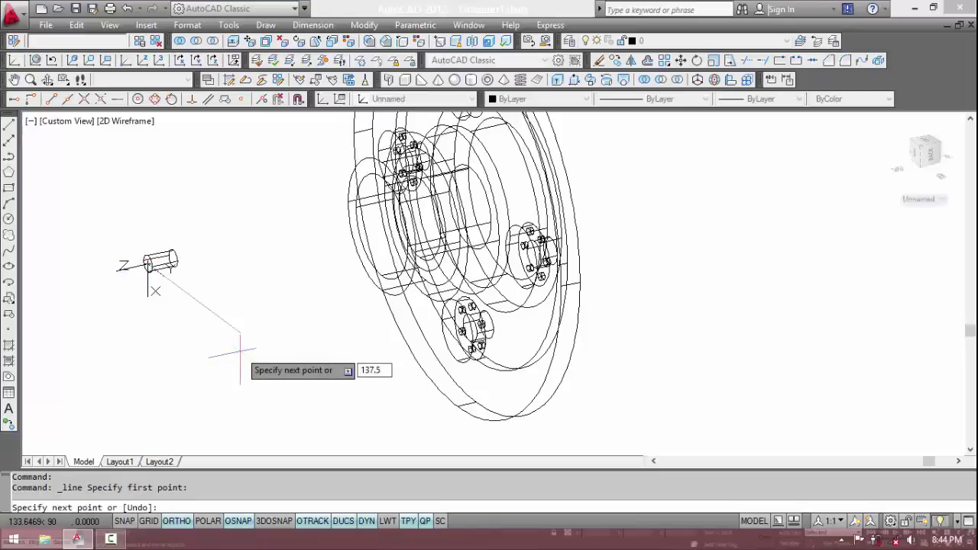
key(Return)
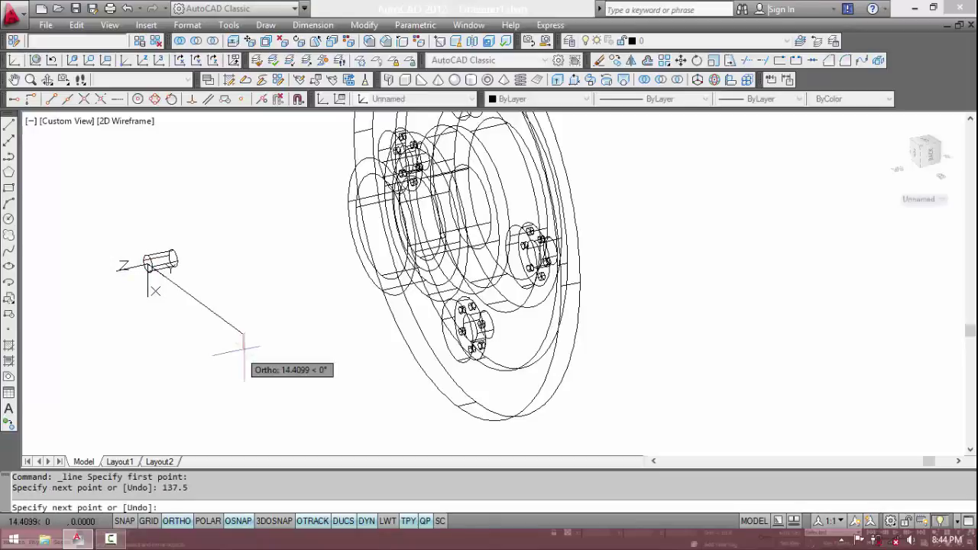
key(Return)
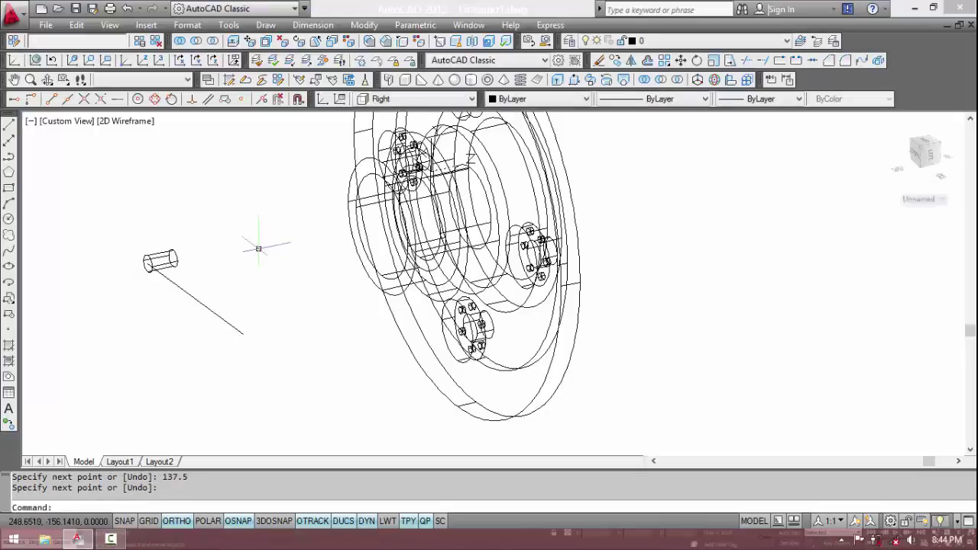
click(363, 26)
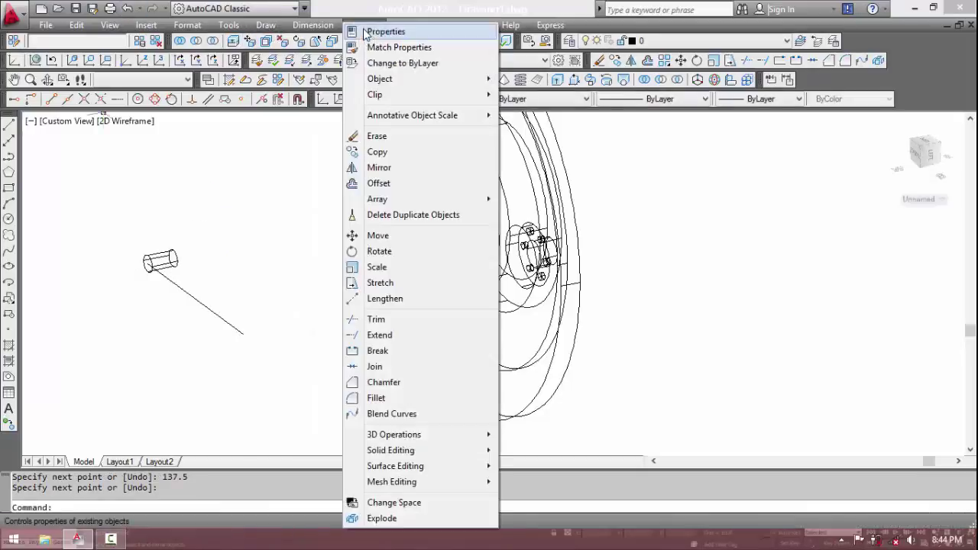
mouse_move(378, 199)
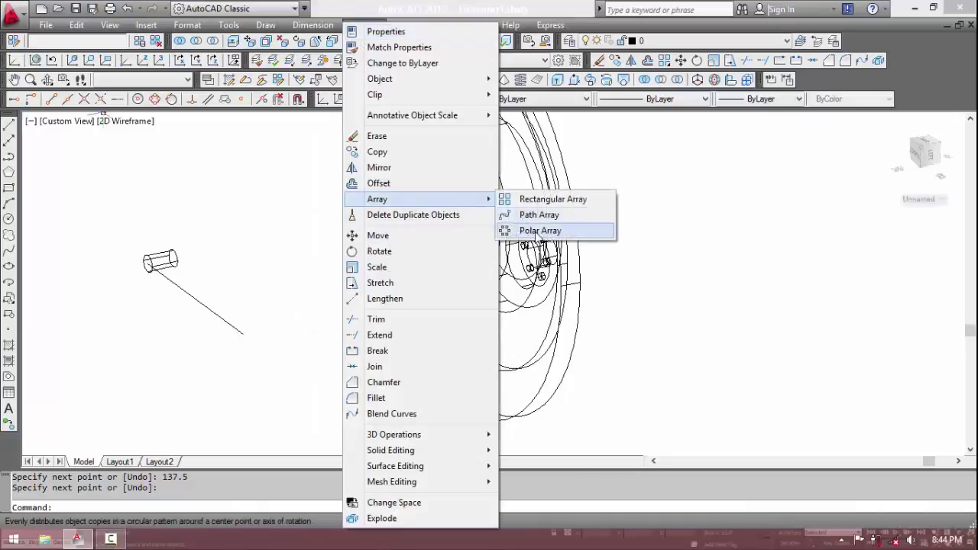
click(539, 230)
click(540, 231)
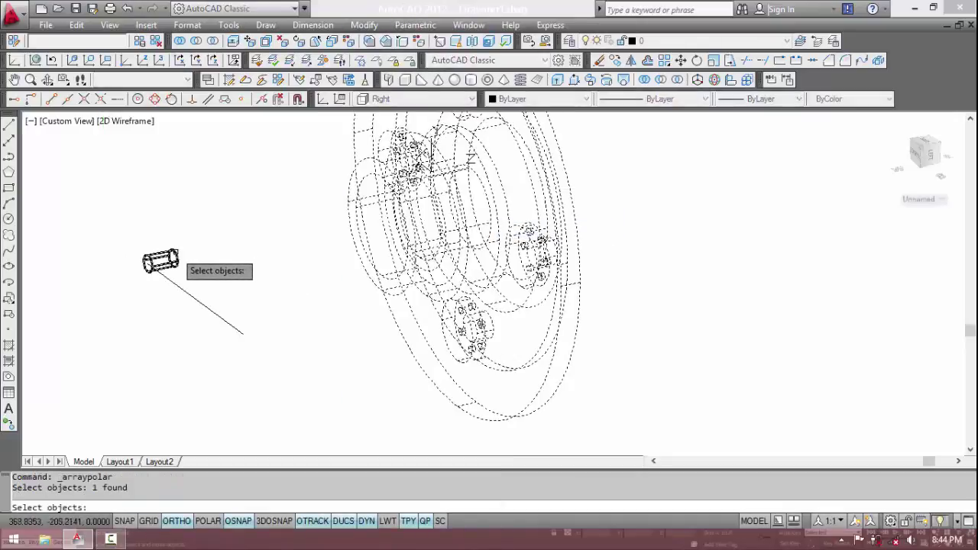
click(174, 254)
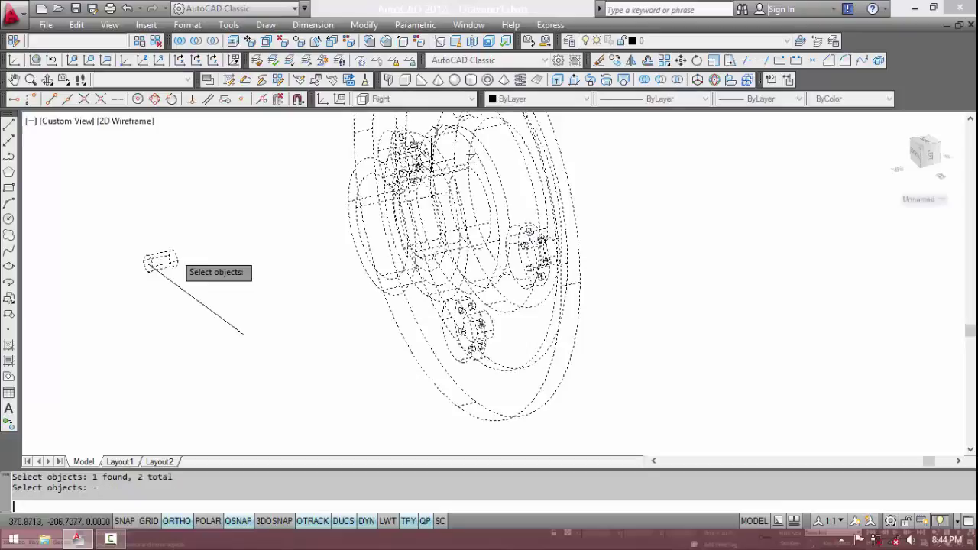
key(Return)
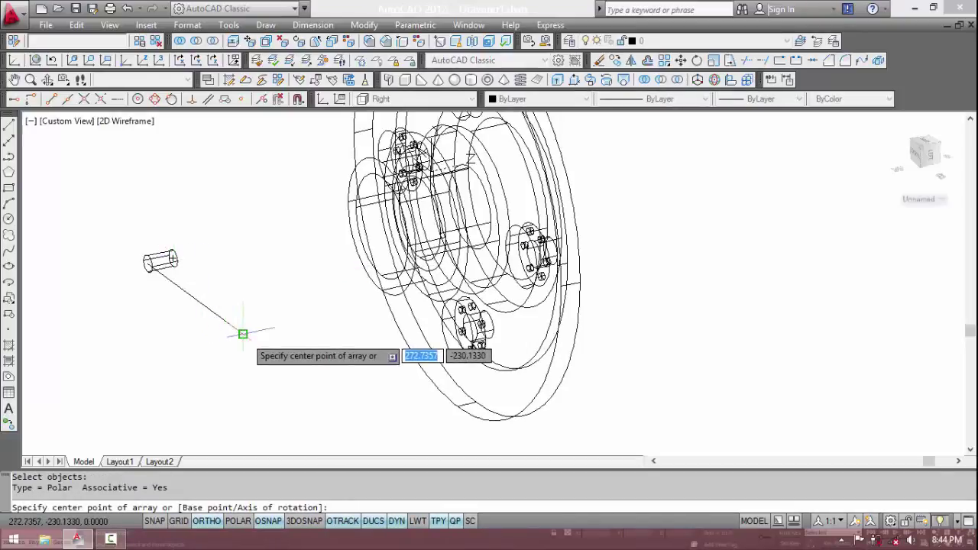
click(242, 334)
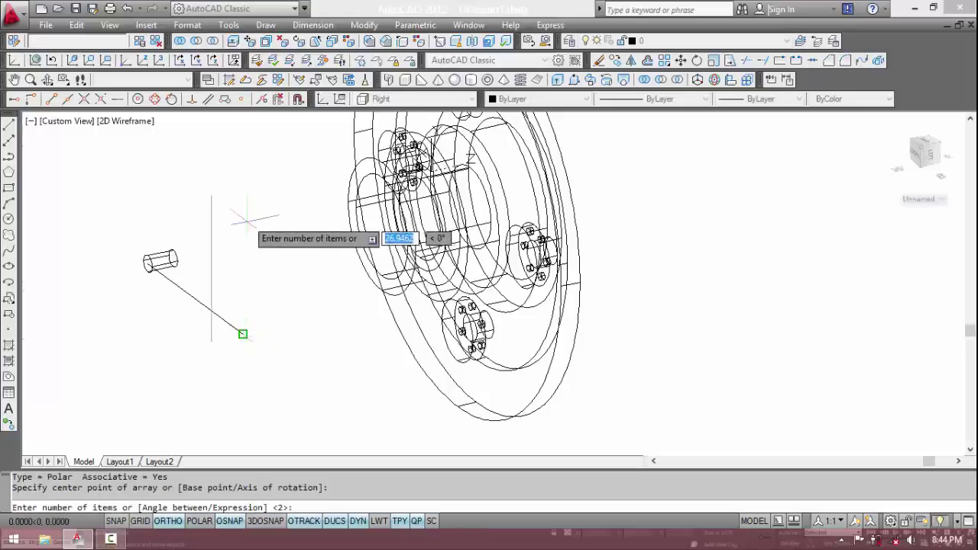
scroll(137, 378, down, 3)
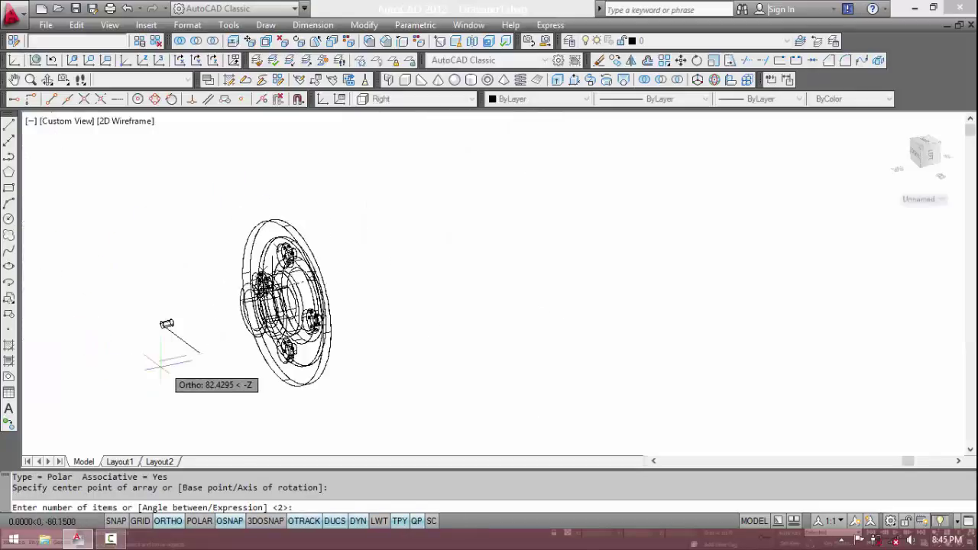
right_click(141, 245)
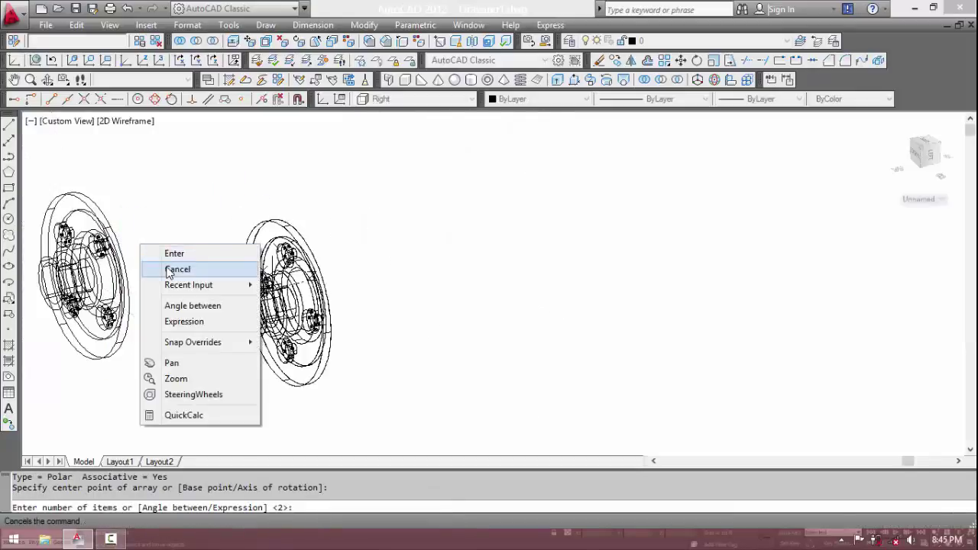
click(172, 270)
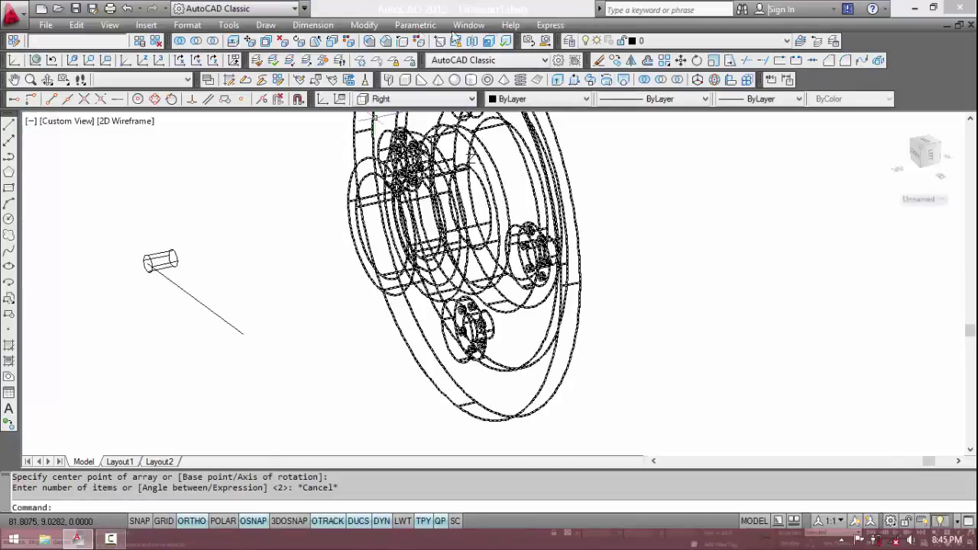
Step: Polar-array the small cylinder into 12 items over 360° around the guide line's far end
click(364, 25)
mouse_move(377, 199)
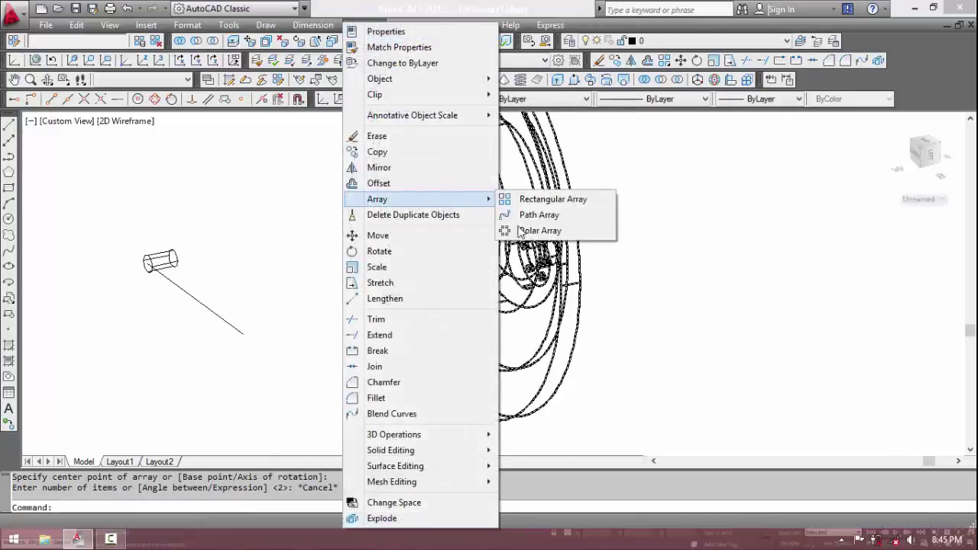
click(520, 231)
click(165, 257)
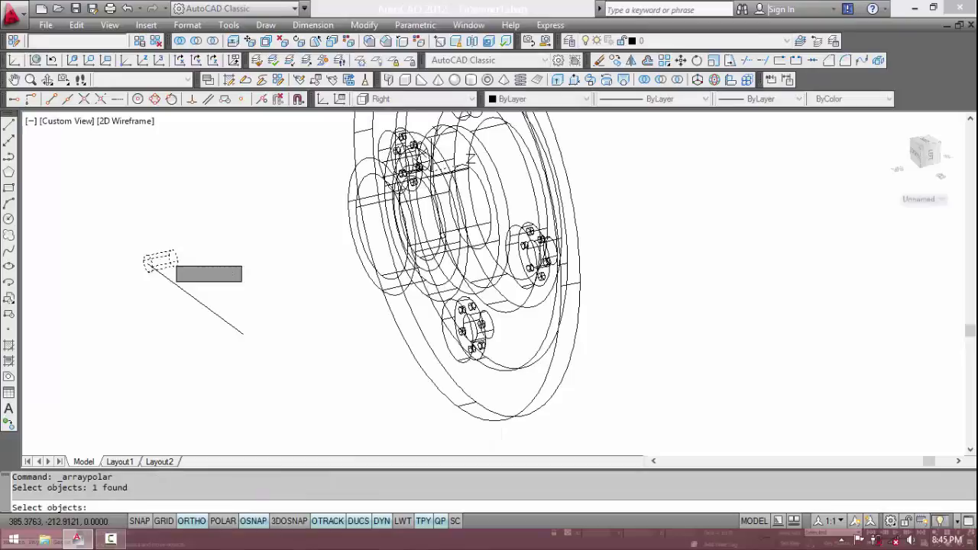
key(Return)
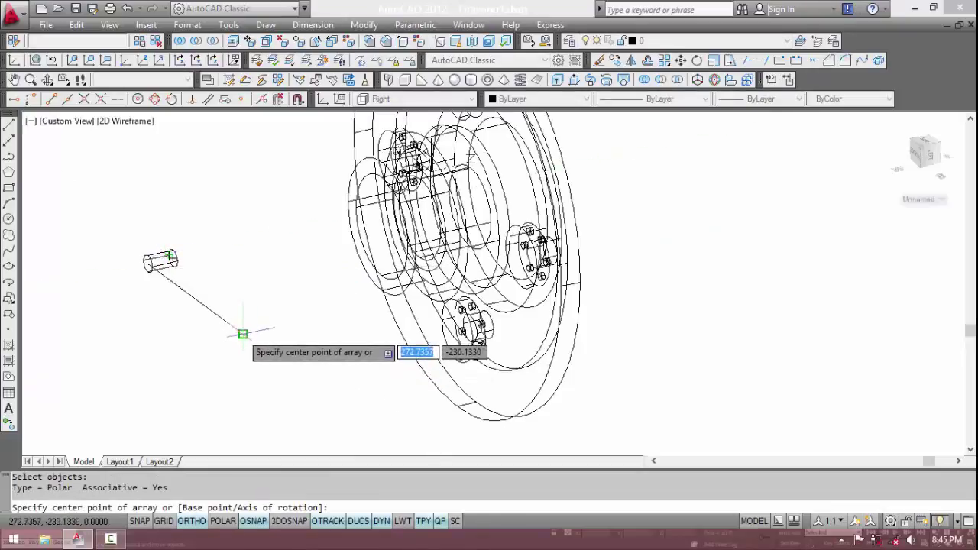
click(242, 334)
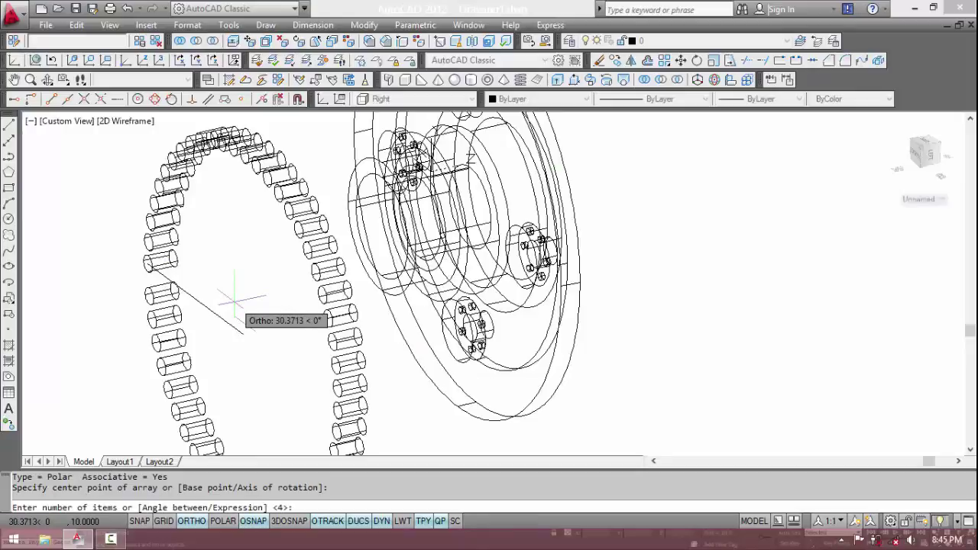
text(12)
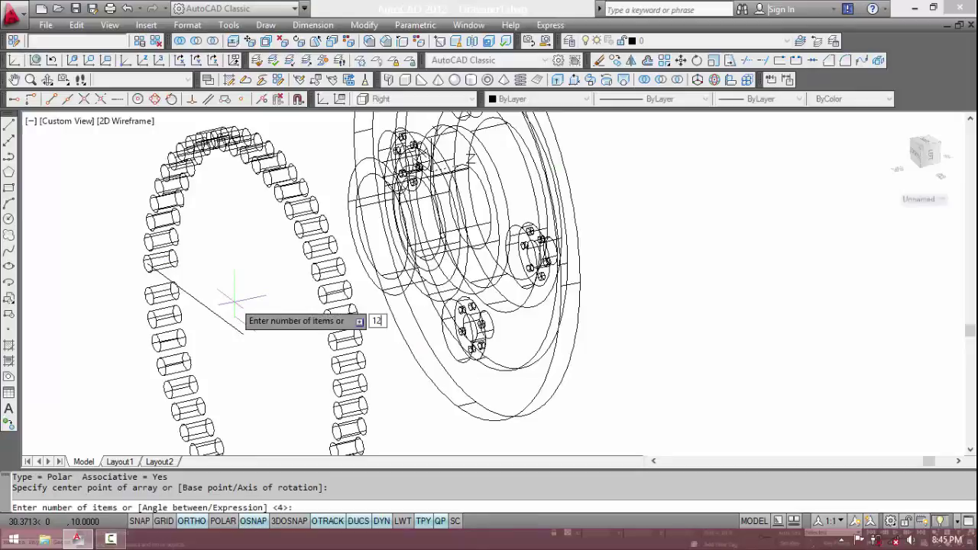
key(Return)
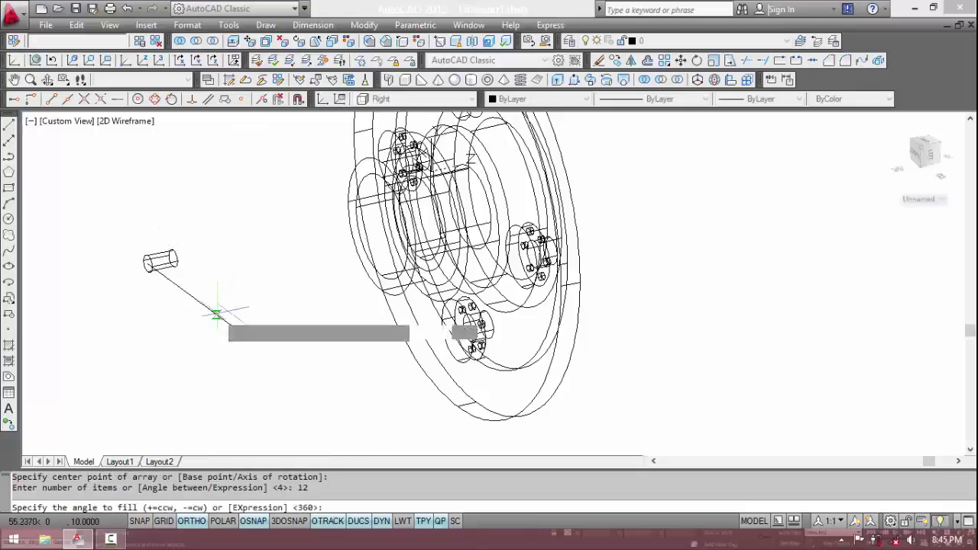
scroll(217, 313, down, 3)
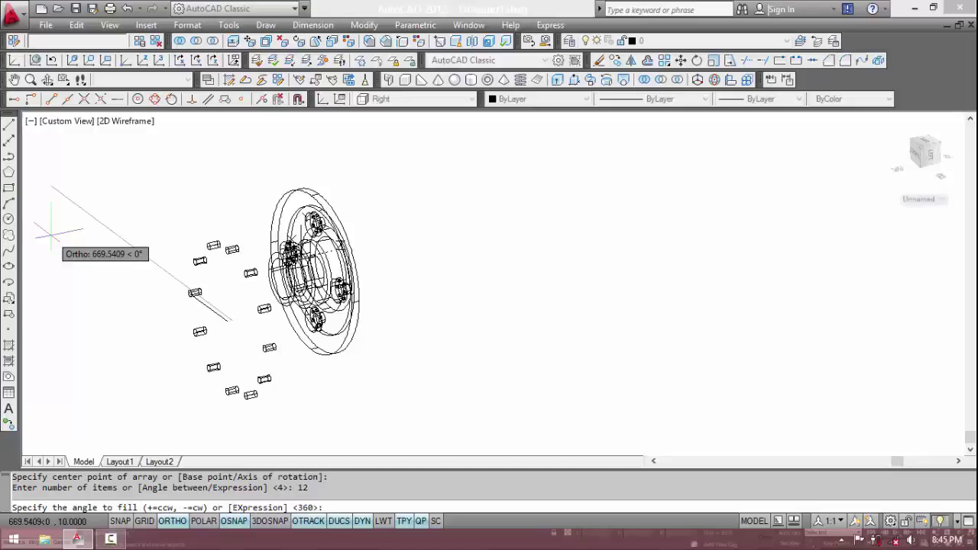
key(Return)
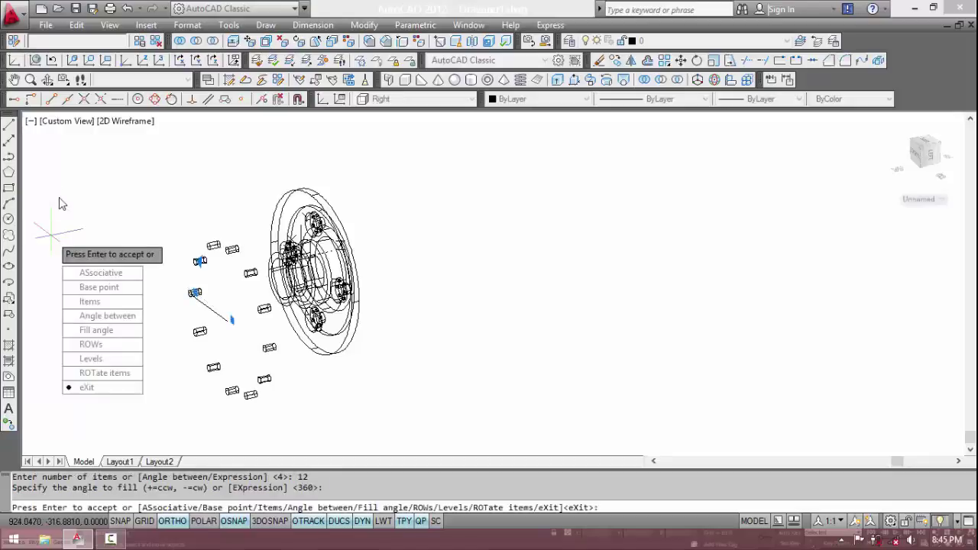
key(Return)
Step: Orbit the view to see the flange and the ring of twelve cylinders from a new angle
click(48, 80)
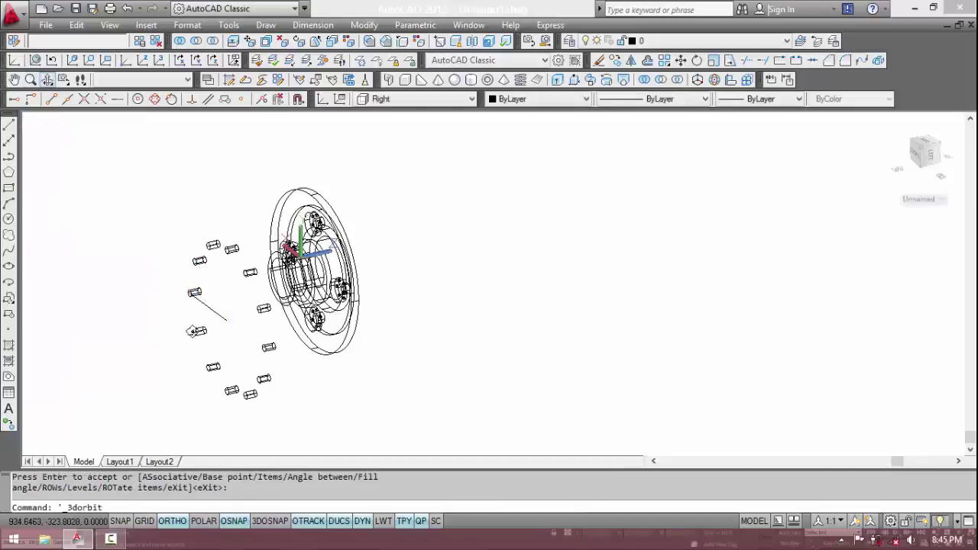
mouse_move(197, 344)
mouse_down()
mouse_move(339, 311)
mouse_move(59, 330)
mouse_move(74, 335)
mouse_up()
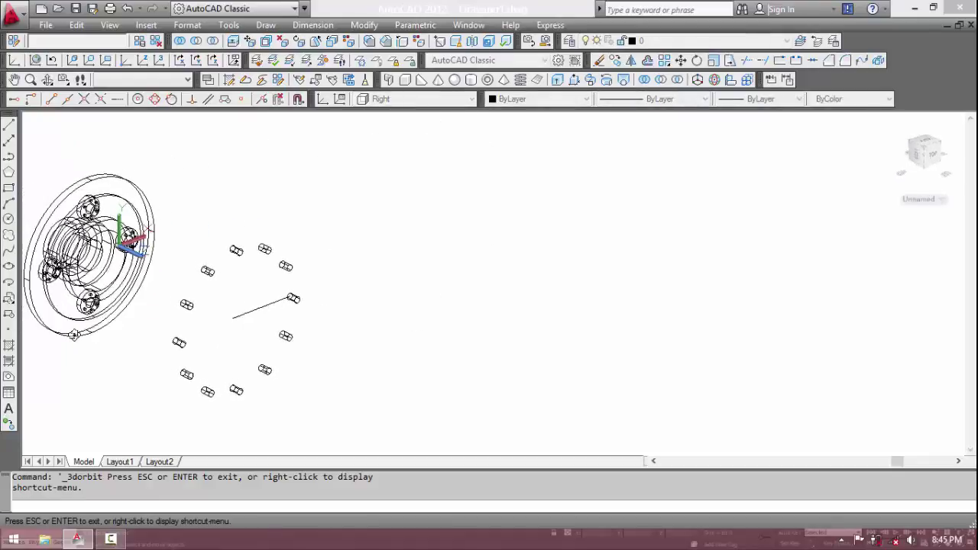
middle_drag(145, 350, 238, 298)
right_click(214, 235)
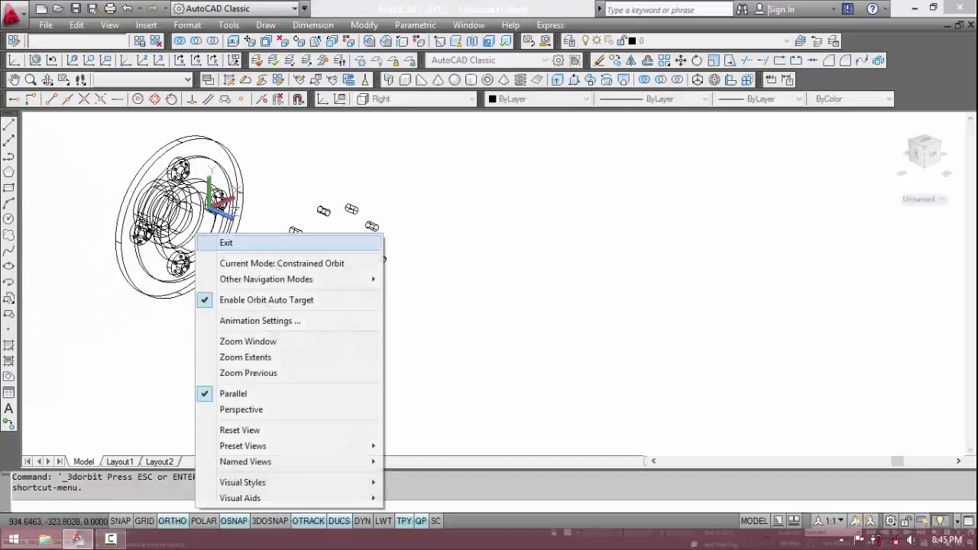
click(222, 242)
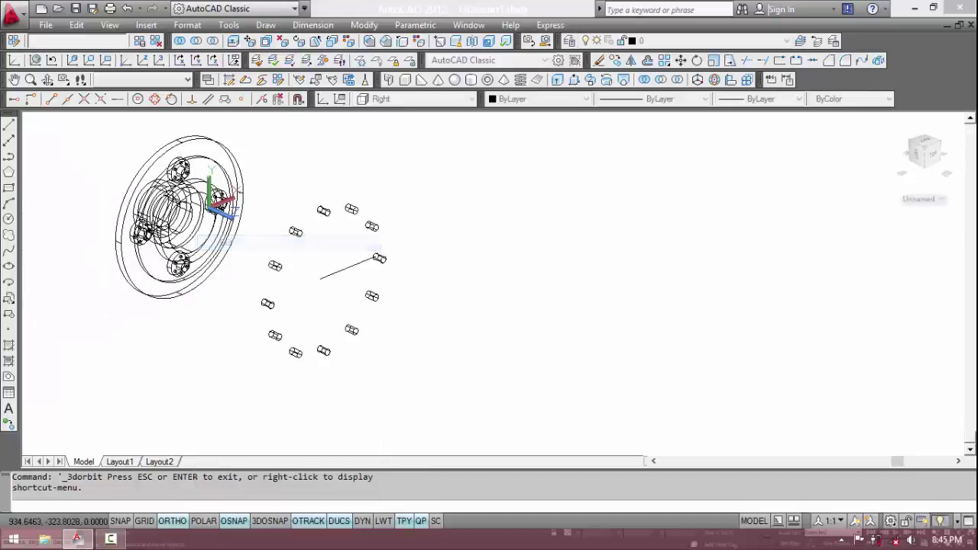
click(110, 541)
click(909, 482)
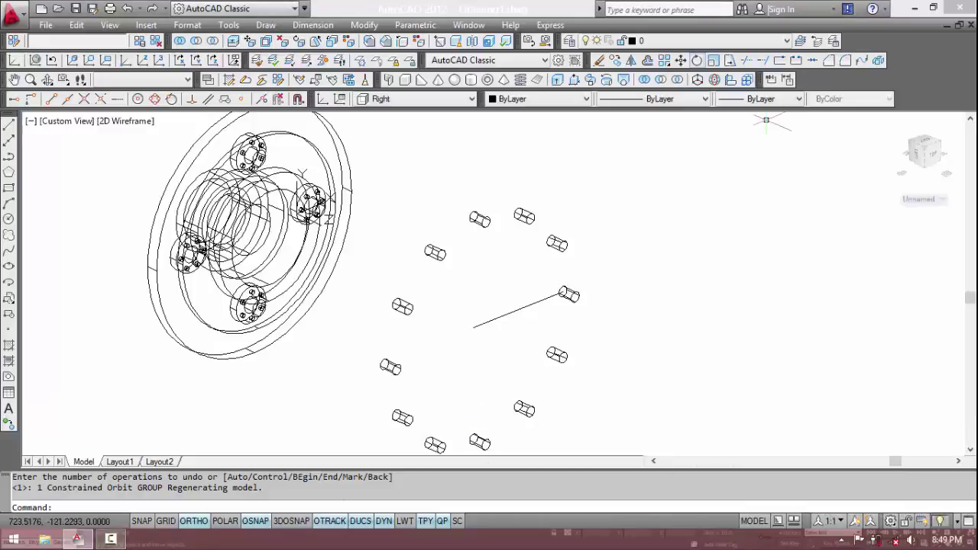
Step: Move the ring of twelve cylinders from its centre onto the flange's centre
click(681, 60)
click(522, 218)
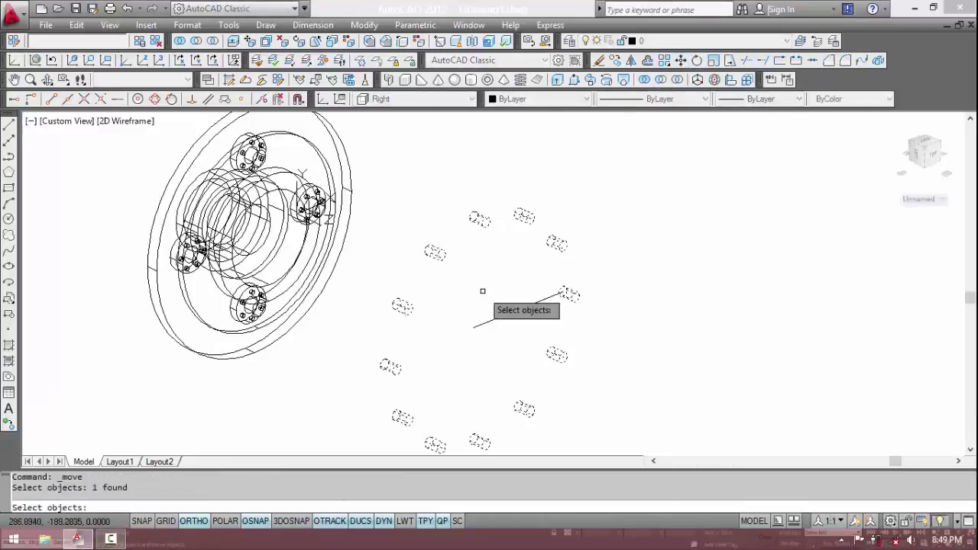
key(Return)
click(473, 329)
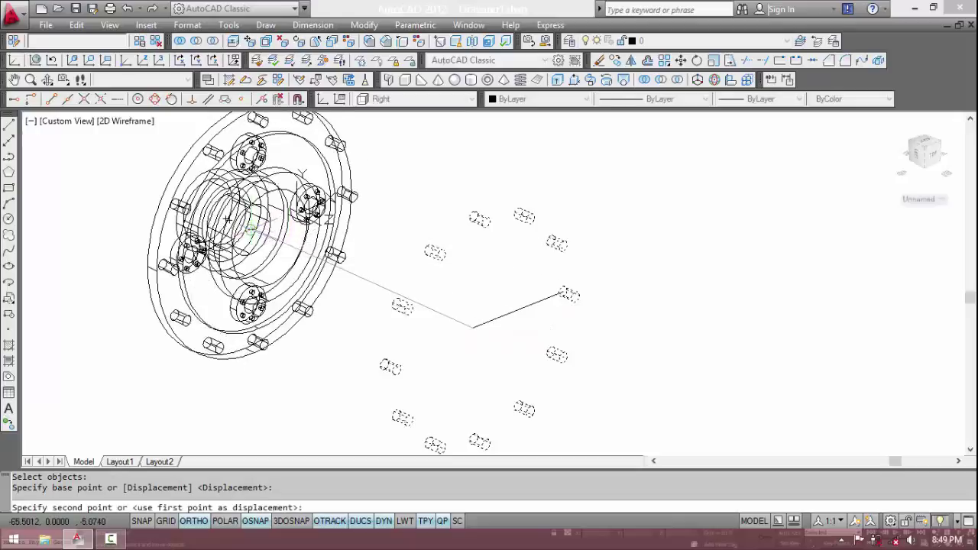
click(251, 229)
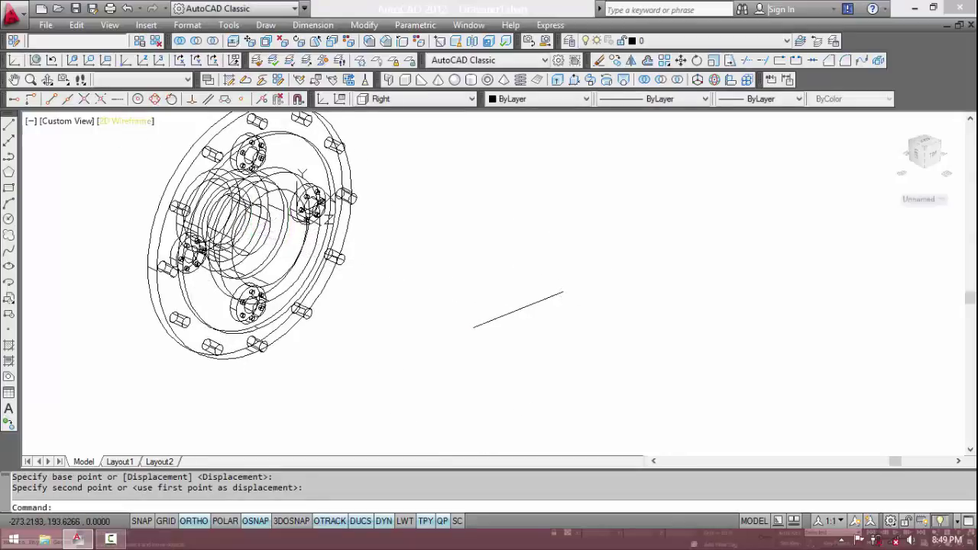
Step: Preview the model with Realistic shading, then return to 2D Wireframe
click(126, 121)
click(156, 205)
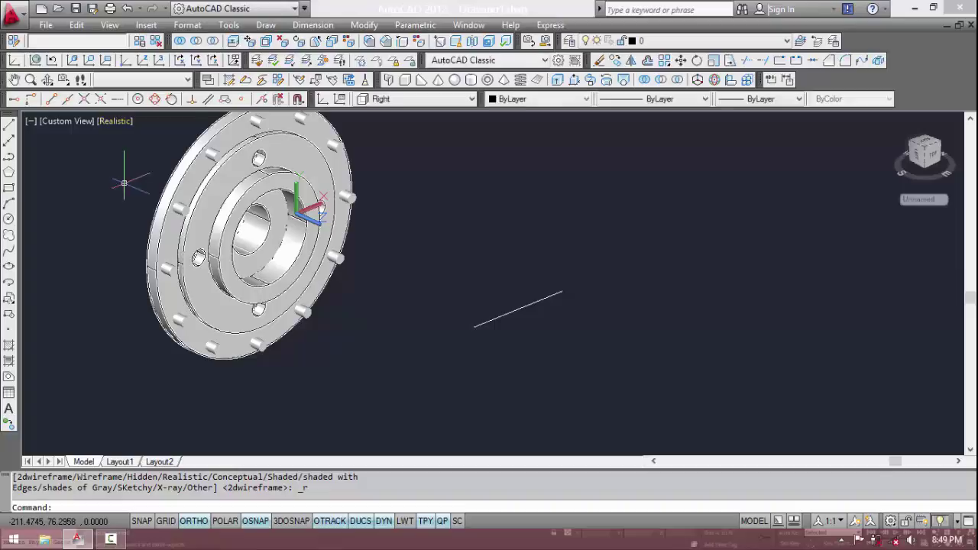
click(115, 121)
click(156, 157)
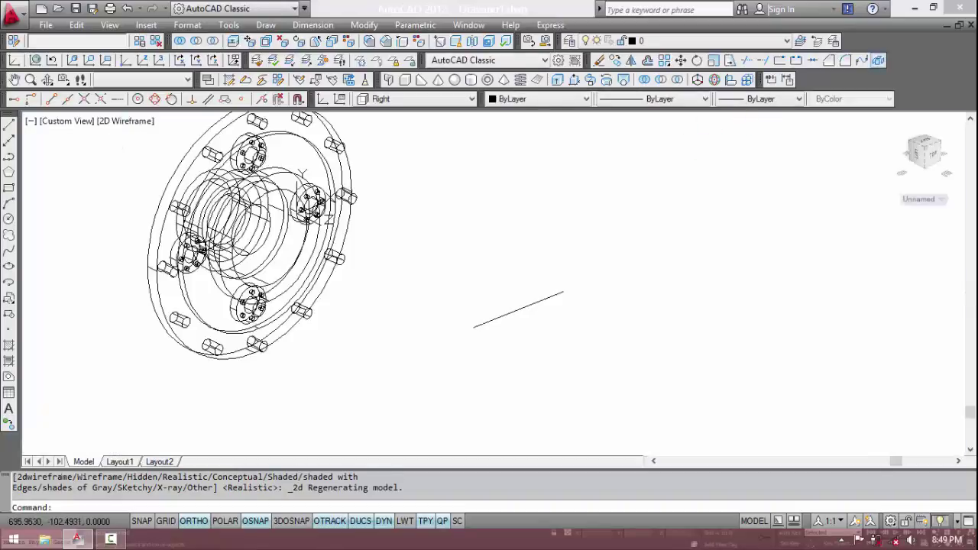
click(877, 60)
Step: Explode the bolt array into separate cylinders and choose the flange as the body to cut
click(300, 120)
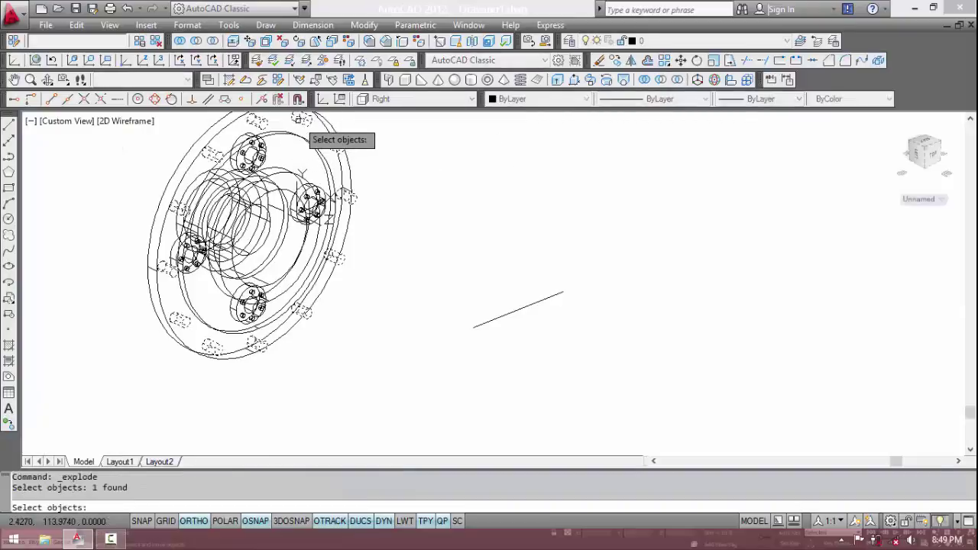
key(Return)
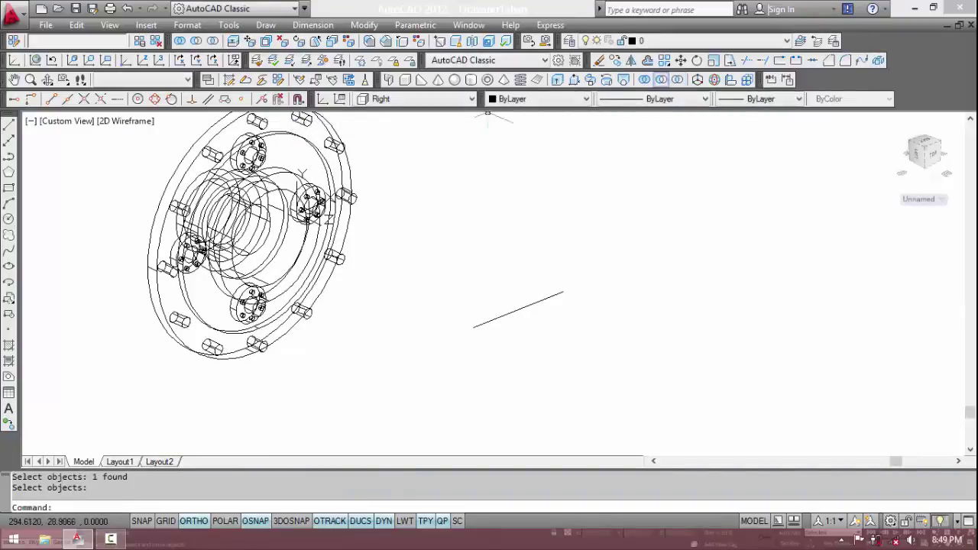
click(661, 80)
click(334, 130)
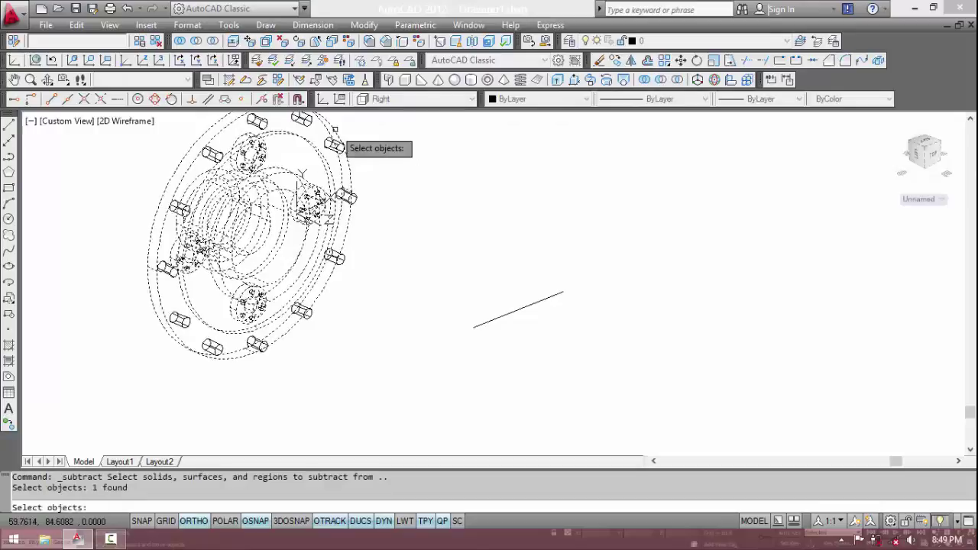
key(Return)
Step: Subtract all twelve bolt cylinders from the flange to cut the ring of bolt holes
click(301, 117)
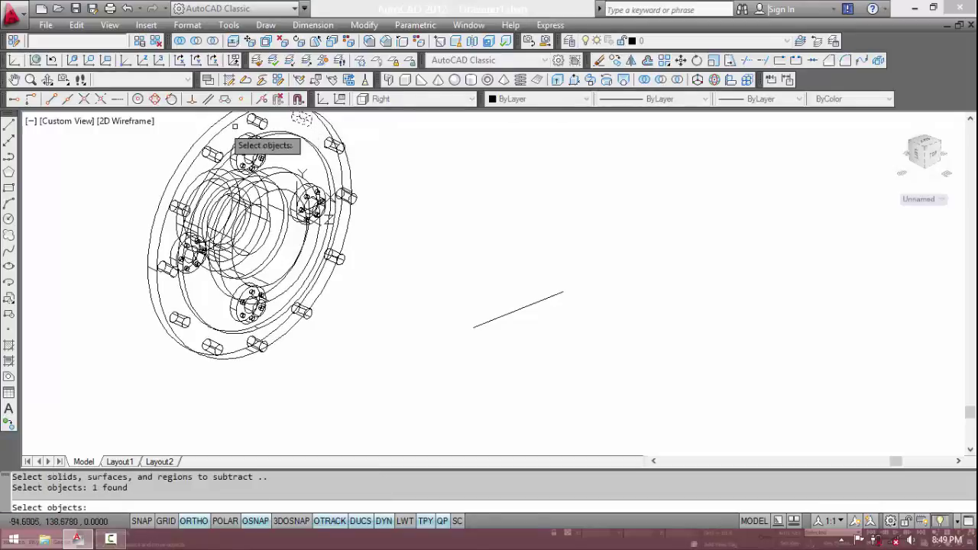
click(257, 120)
click(216, 155)
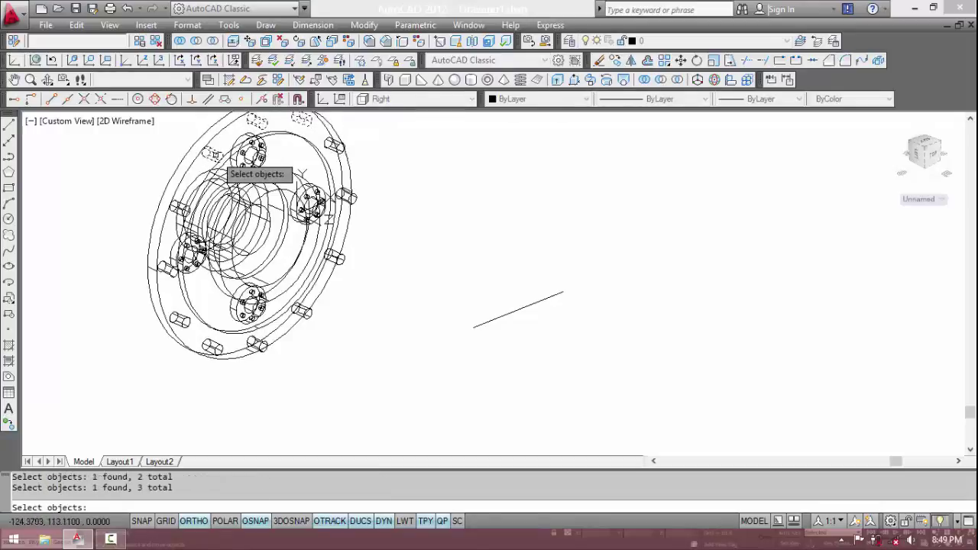
click(177, 209)
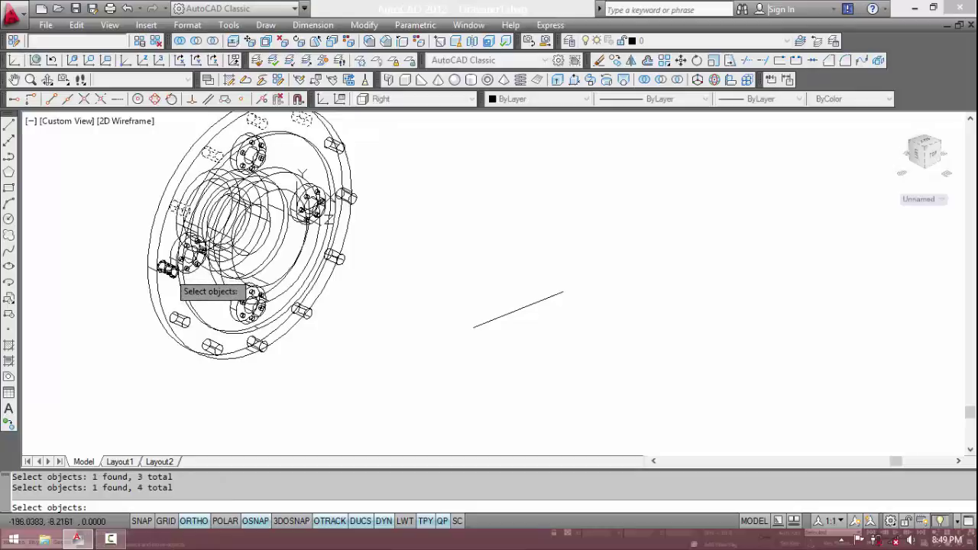
click(165, 269)
click(179, 319)
click(213, 346)
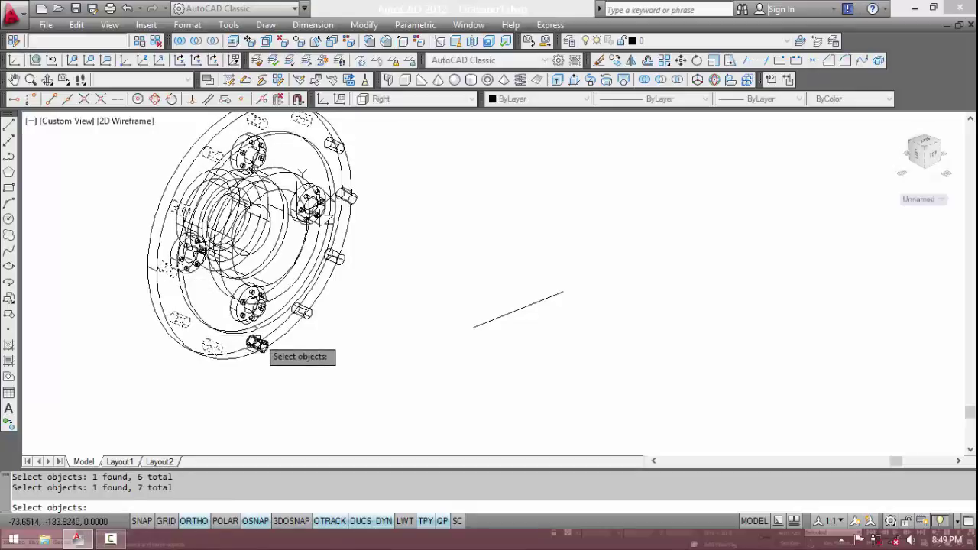
click(257, 345)
click(298, 311)
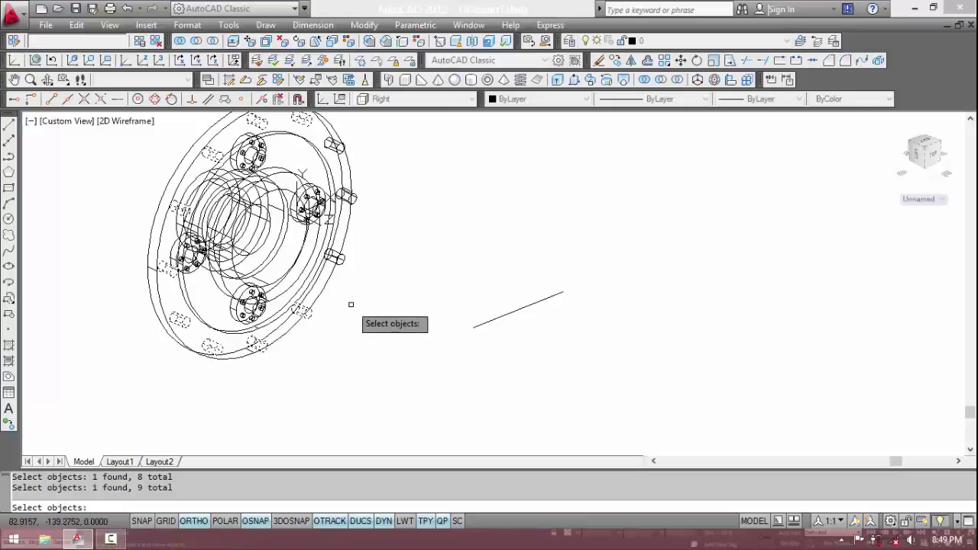
click(335, 258)
click(345, 197)
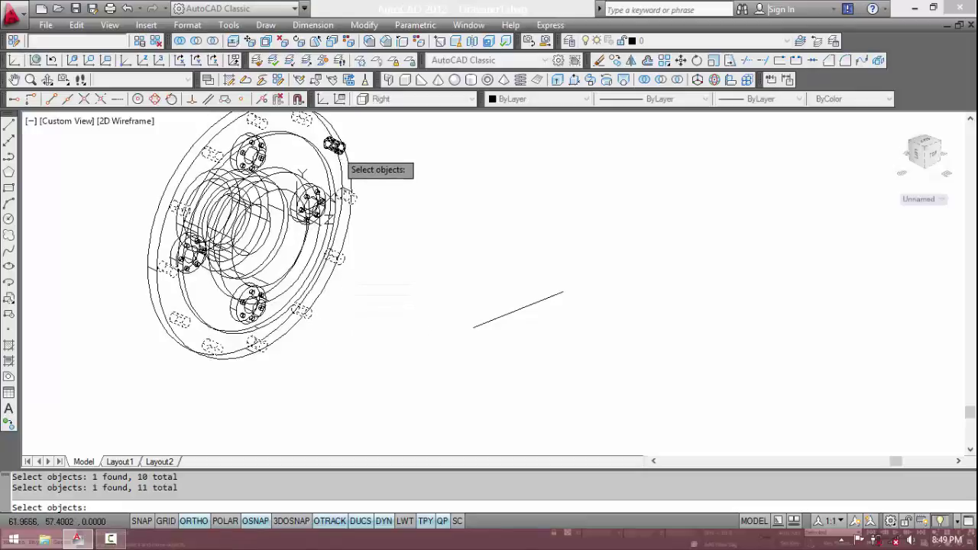
click(334, 146)
key(Return)
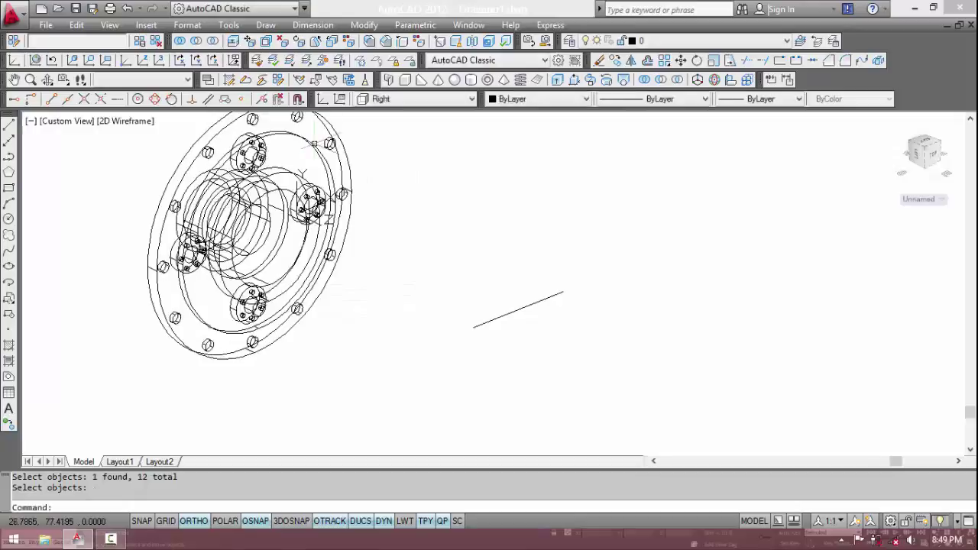
click(126, 121)
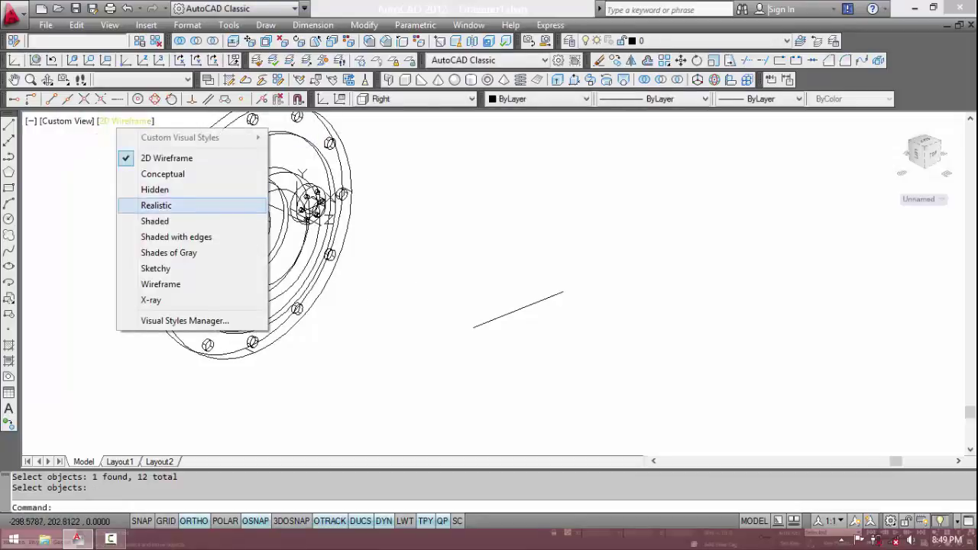
Step: Apply Realistic shading, erase the leftover 137.5 guide line, and centre the flange in view
click(156, 205)
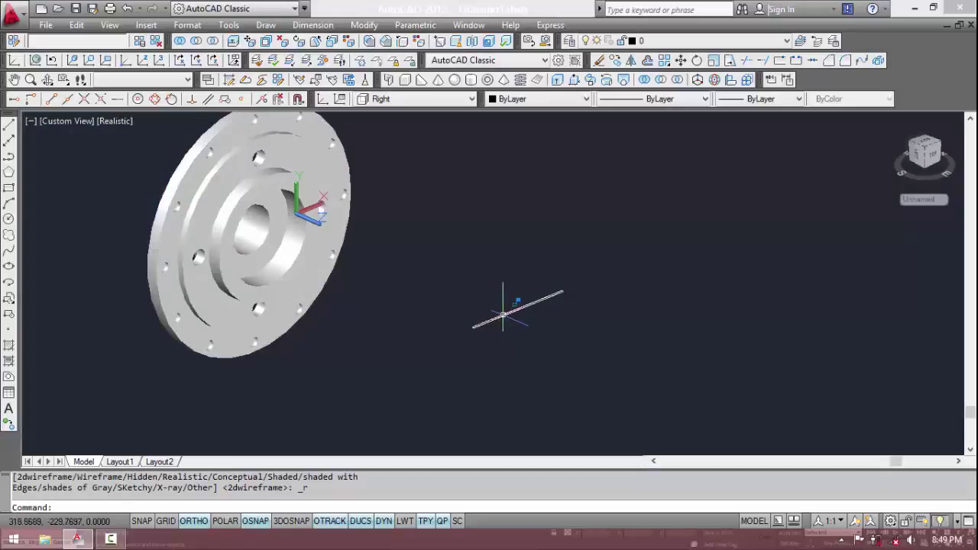
click(503, 314)
key(Delete)
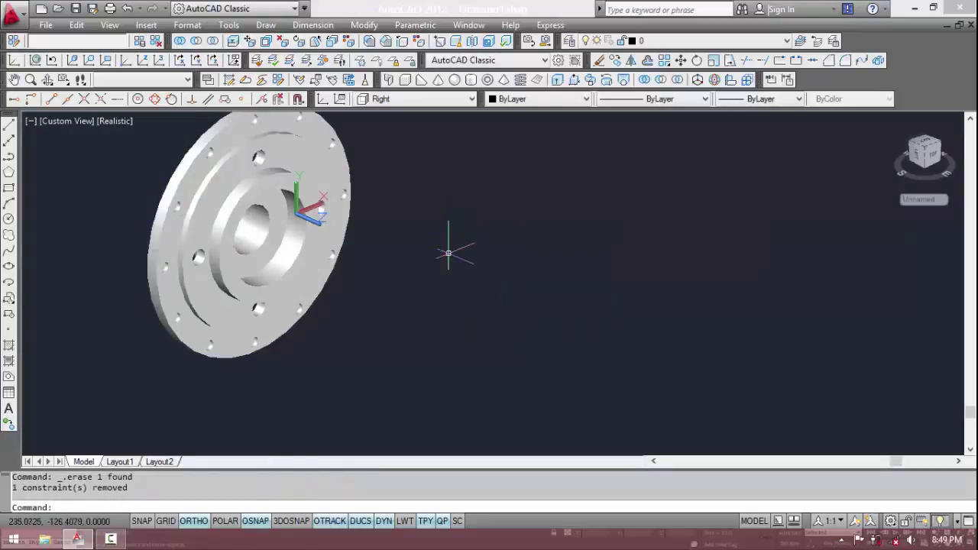
shift+middle_drag(432, 229, 443, 229)
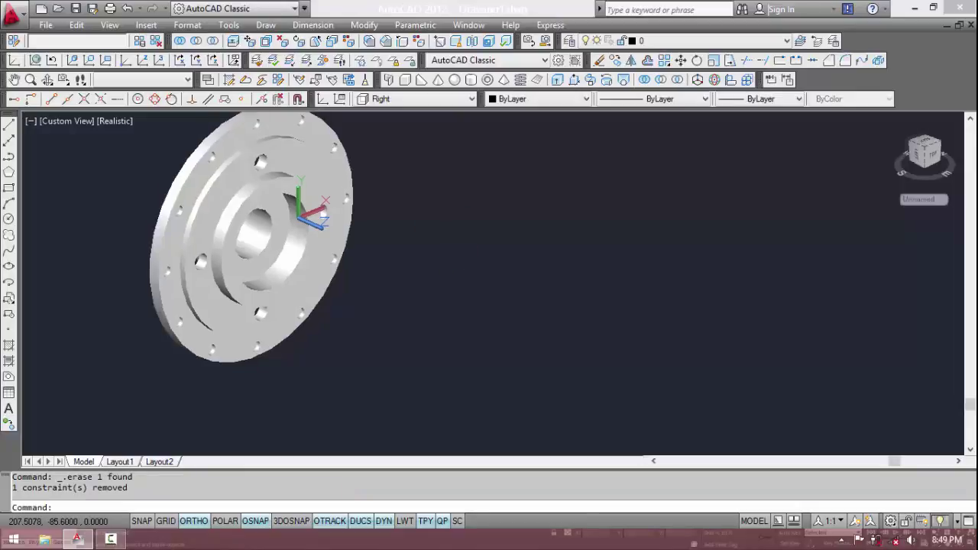
mouse_move(358, 220)
middle_down()
mouse_move(469, 293)
mouse_move(474, 254)
middle_up()
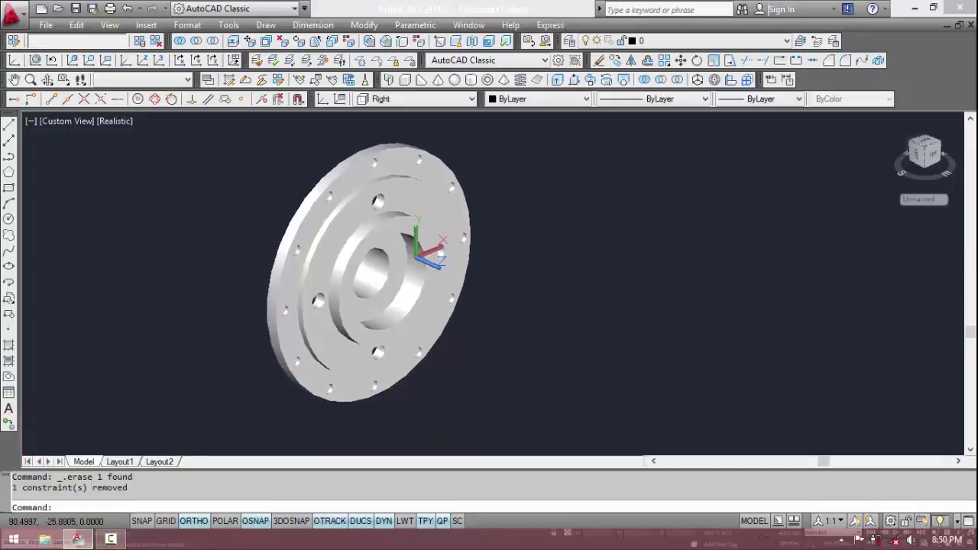
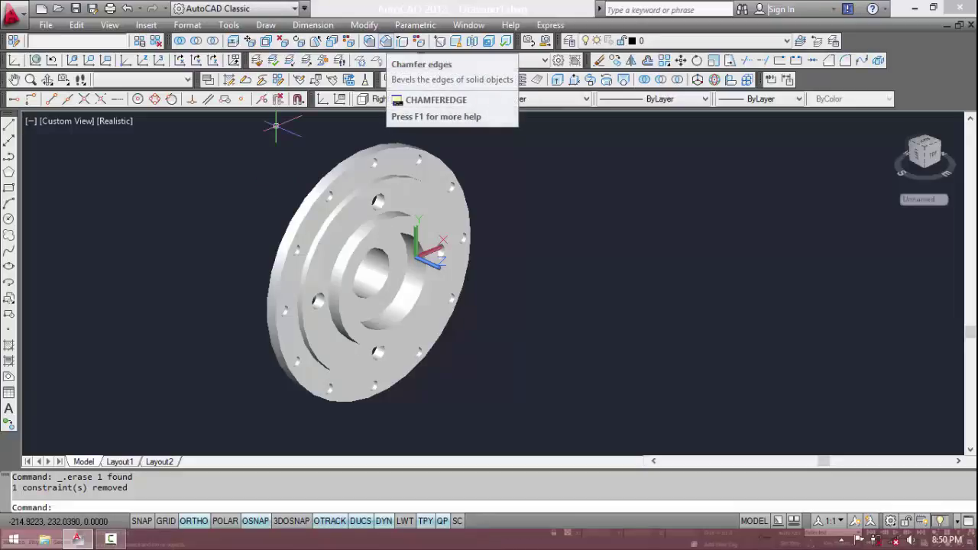
Step: Start Chamfer Edges with Distance1 and Distance2 both set to 1.5, then enter 3D Orbit
click(386, 41)
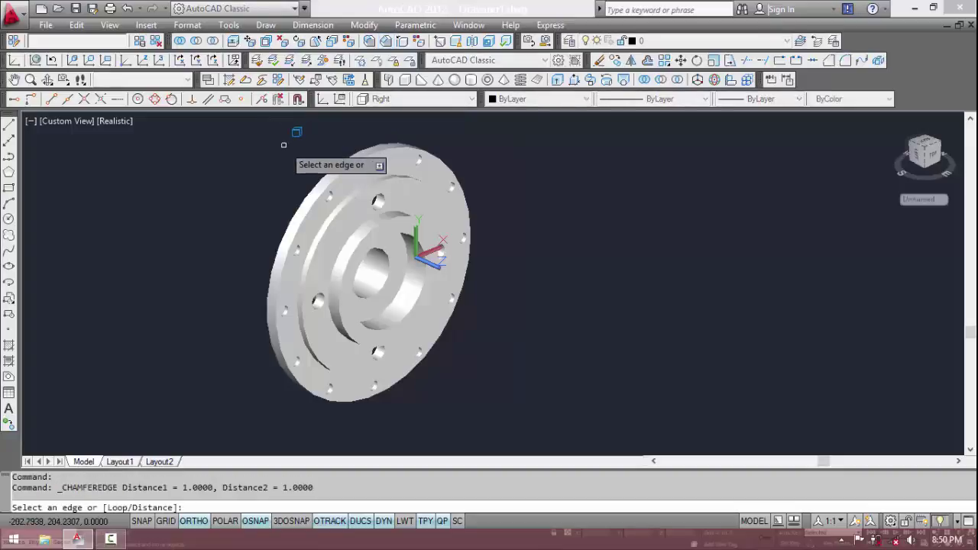
text(d)
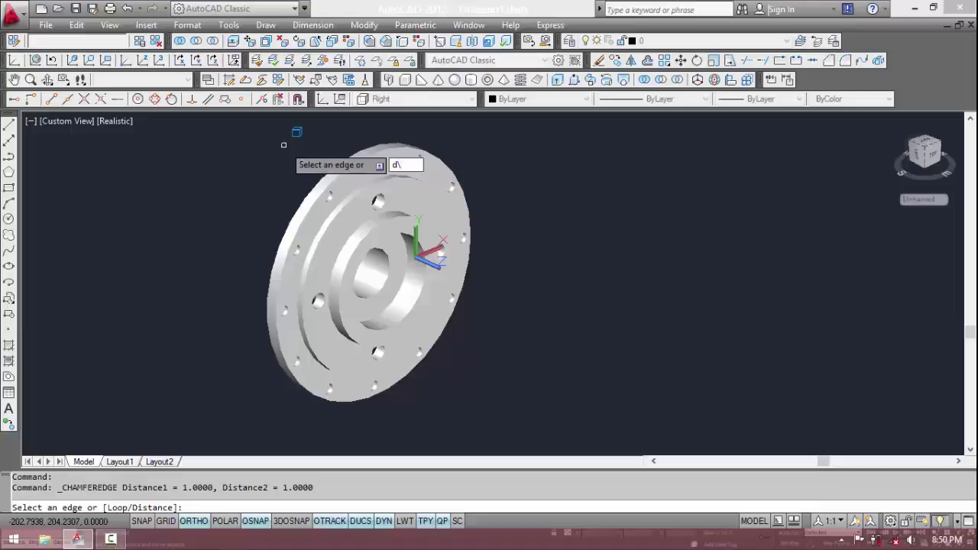
key(Return)
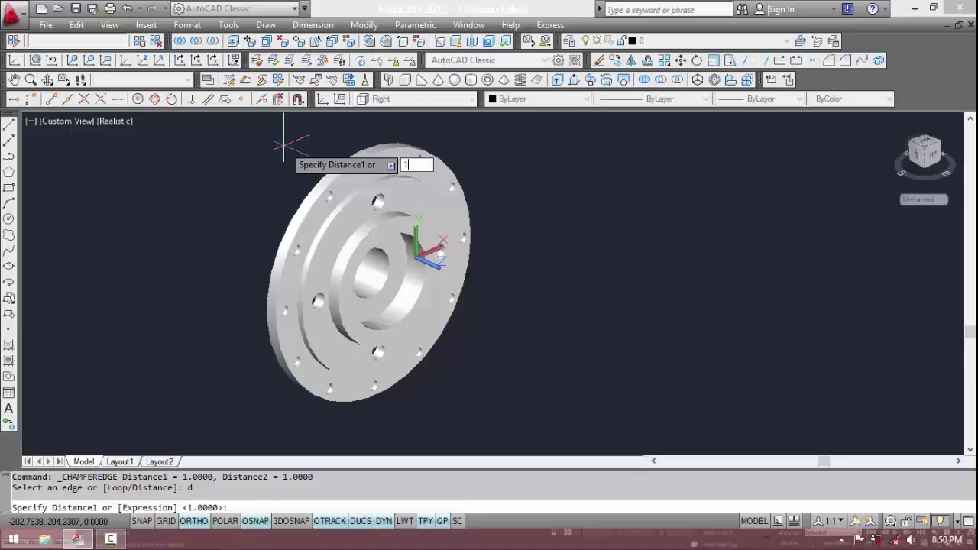
key(Return)
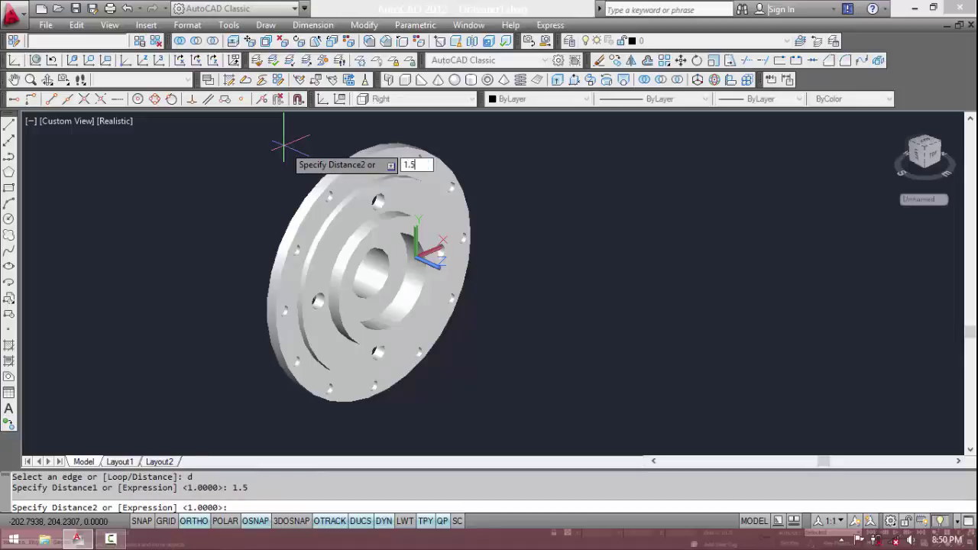
key(Return)
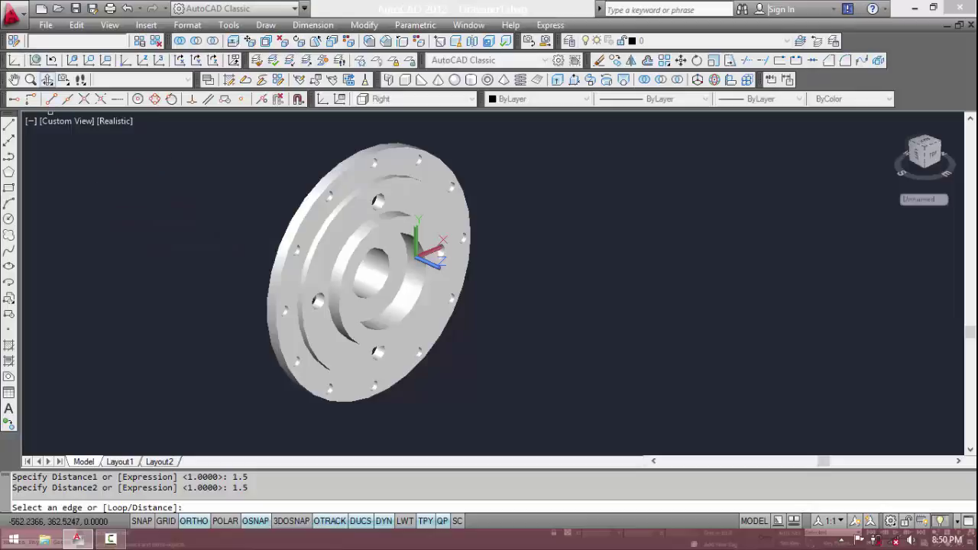
click(47, 80)
Step: Orbit to expose the hub, chamfer its circular front edge at 1.5, then turn the flange face-on
shift+middle_drag(366, 268, 336, 267)
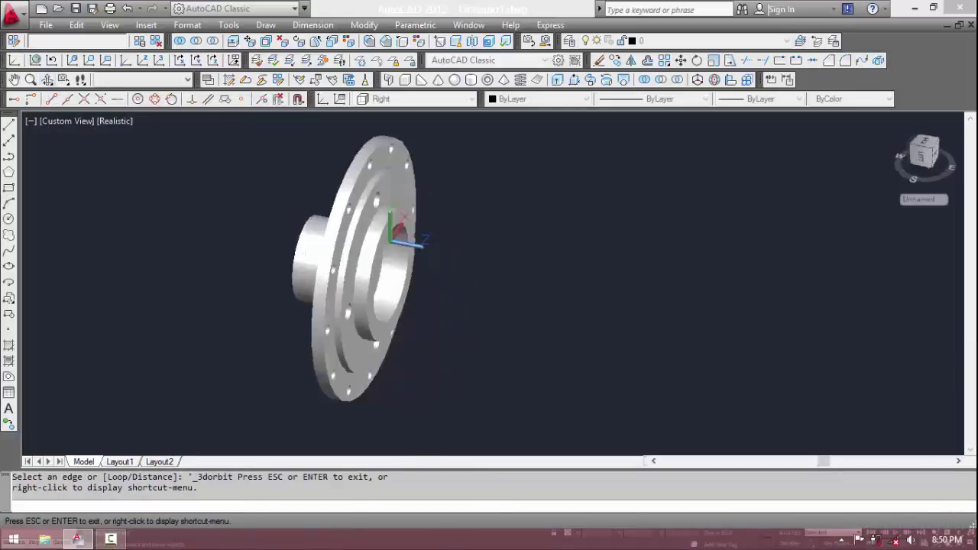
scroll(236, 265, up, 4)
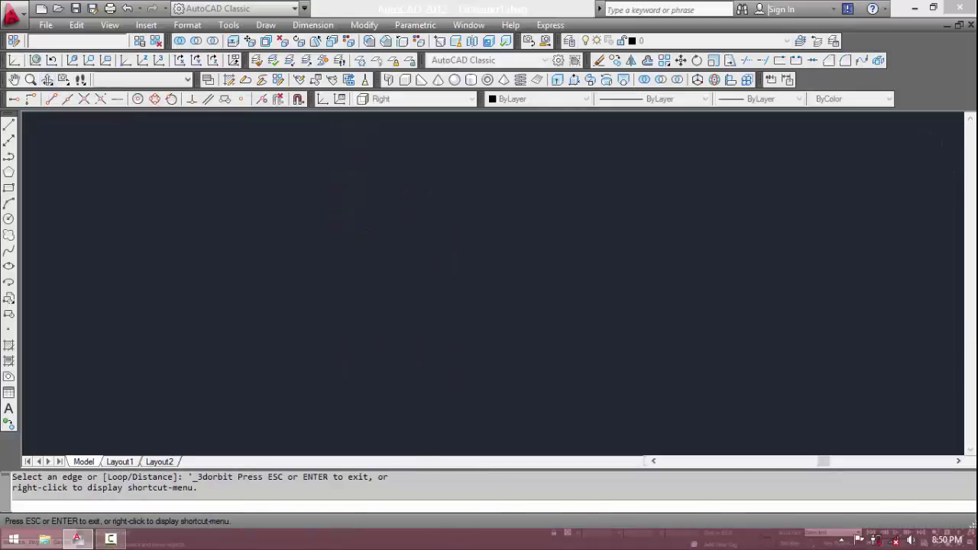
right_click(140, 156)
click(168, 163)
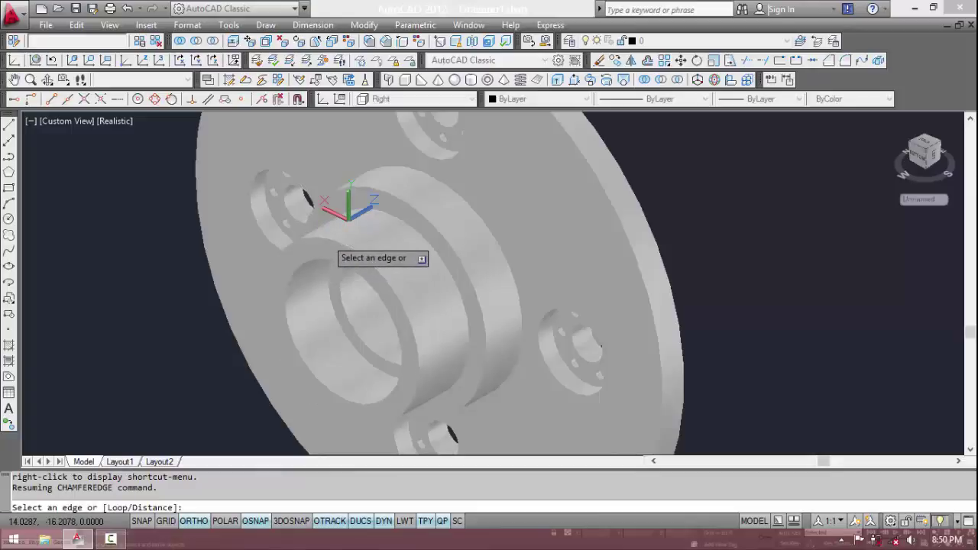
click(290, 243)
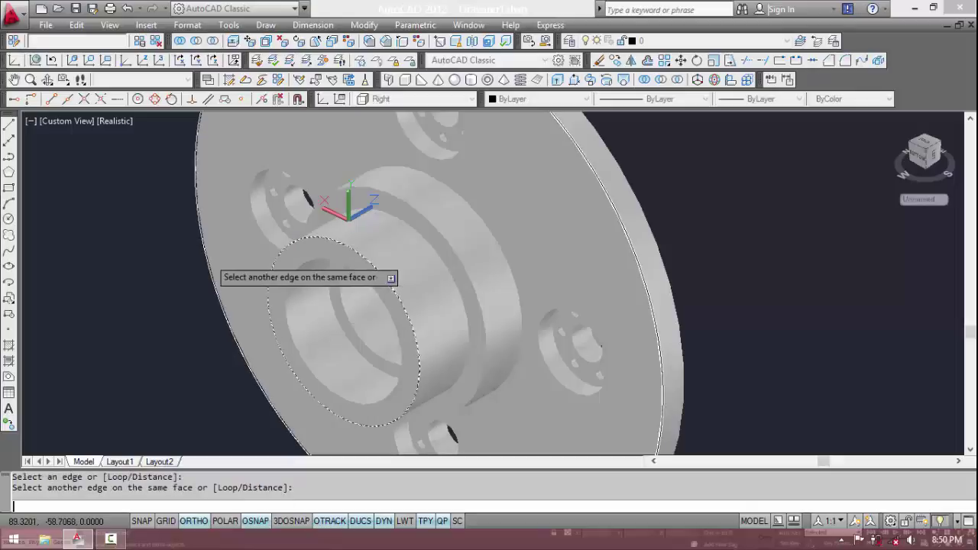
key(Return)
key(Return)
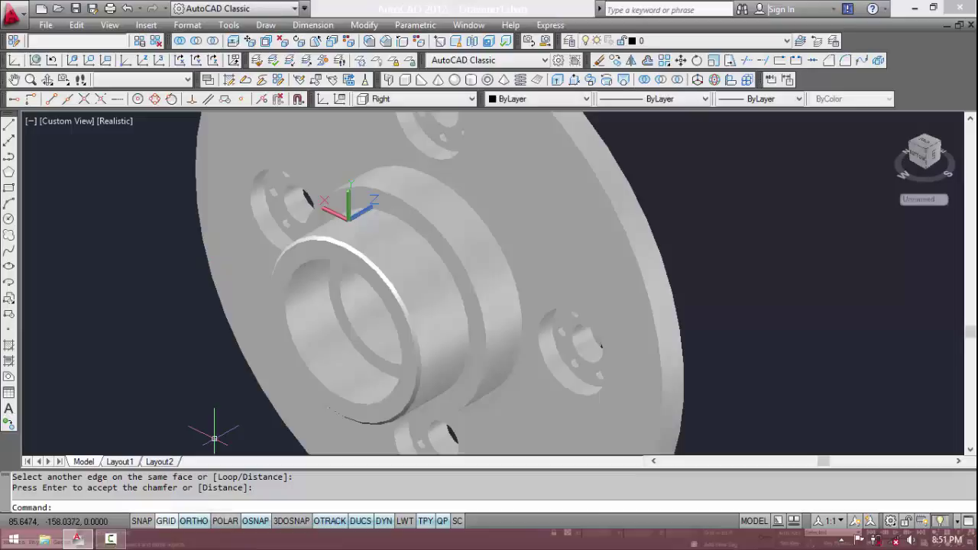
scroll(382, 306, down, 5)
shift+middle_drag(382, 305, 386, 256)
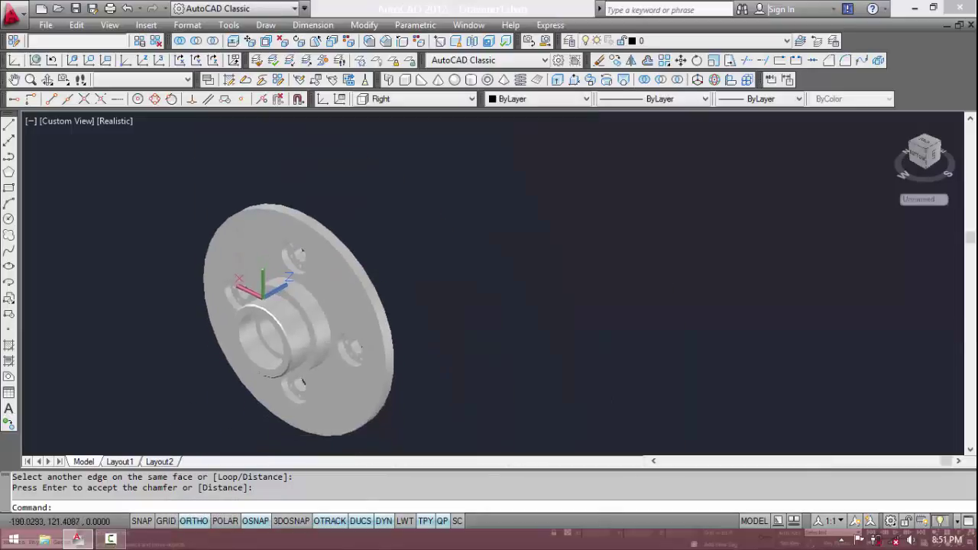
Step: Run the MATERIALS command from the command line
text(mater)
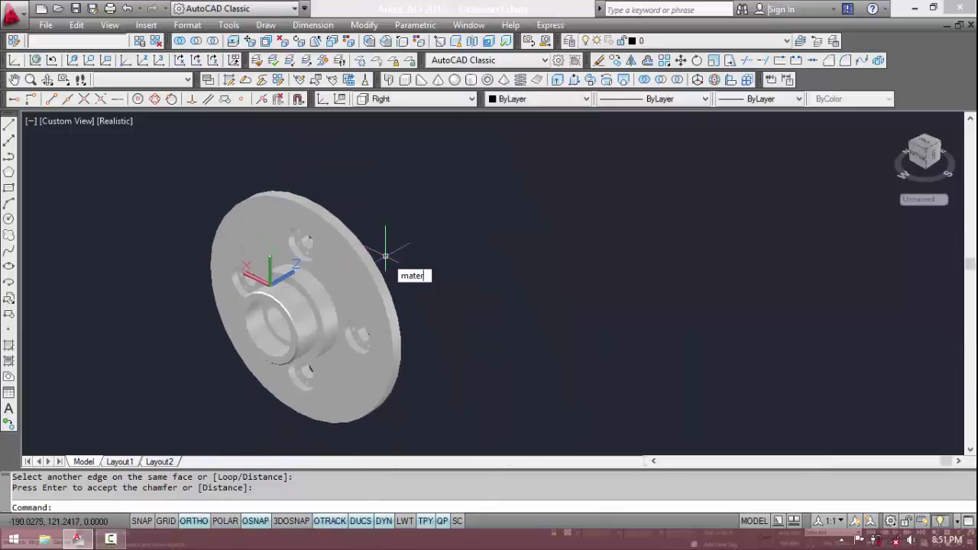
text(ials)
key(Return)
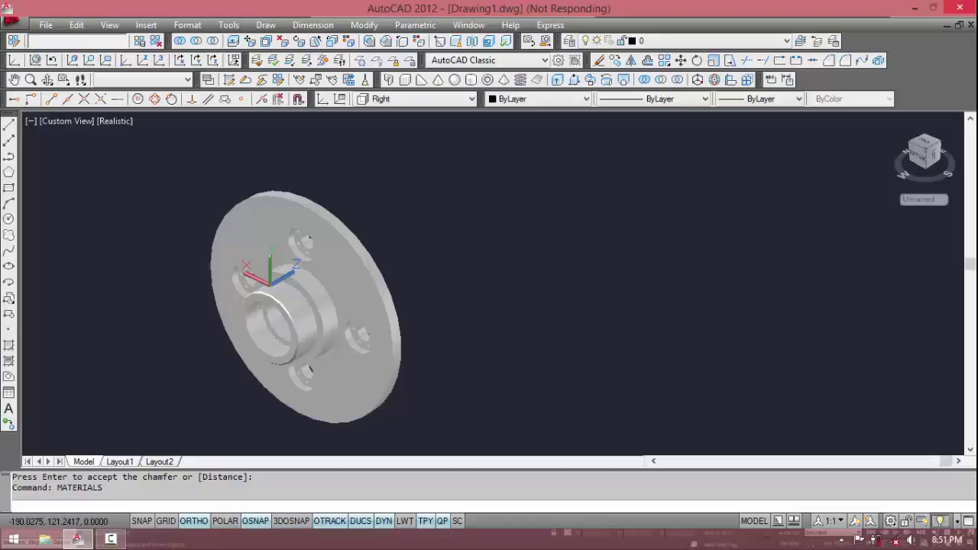
Step: Bring up the Materials Browser palette showing the Autodesk Library's Metallic Paint materials
click(111, 540)
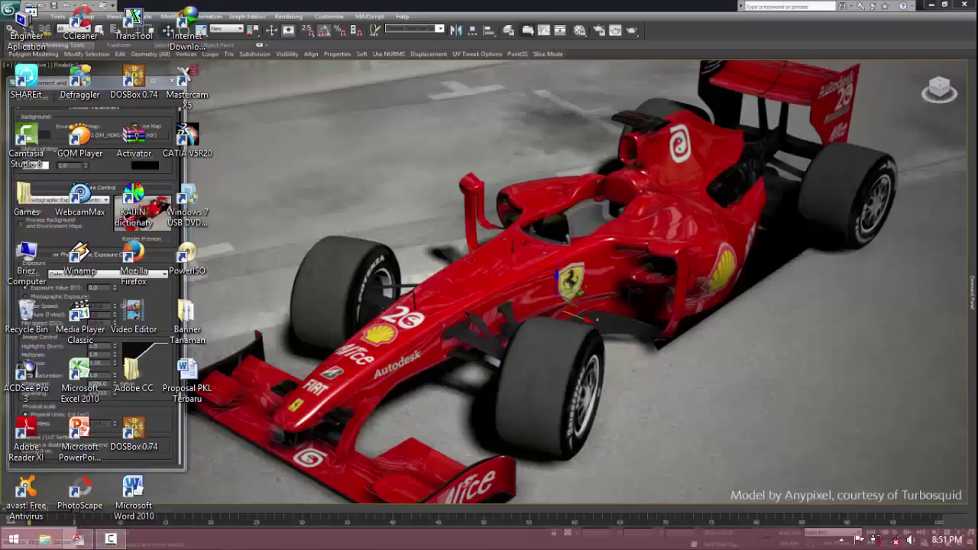
right_click(404, 106)
click(428, 167)
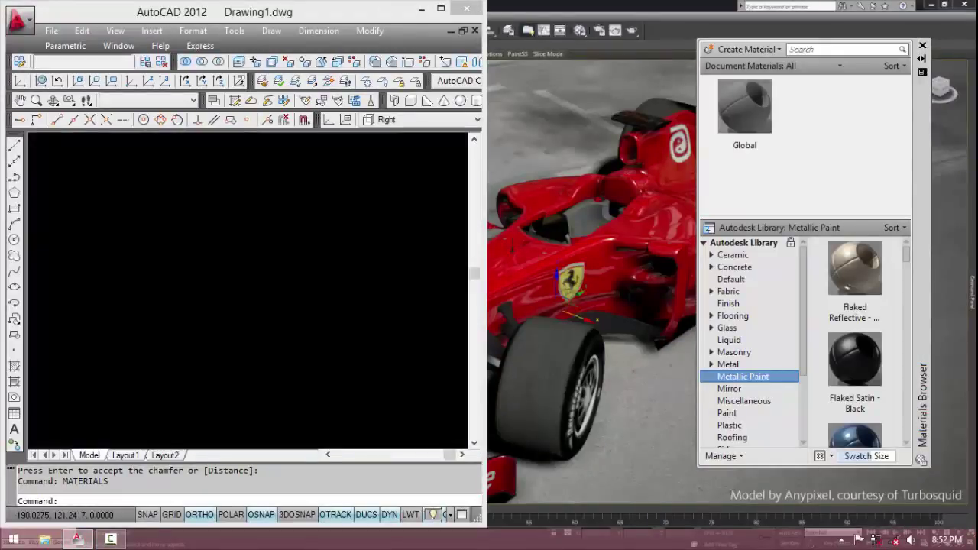
Step: Maximize AutoCAD, apply Glazed - Firebrick metallic paint to the flange, and orbit it face-on
click(441, 9)
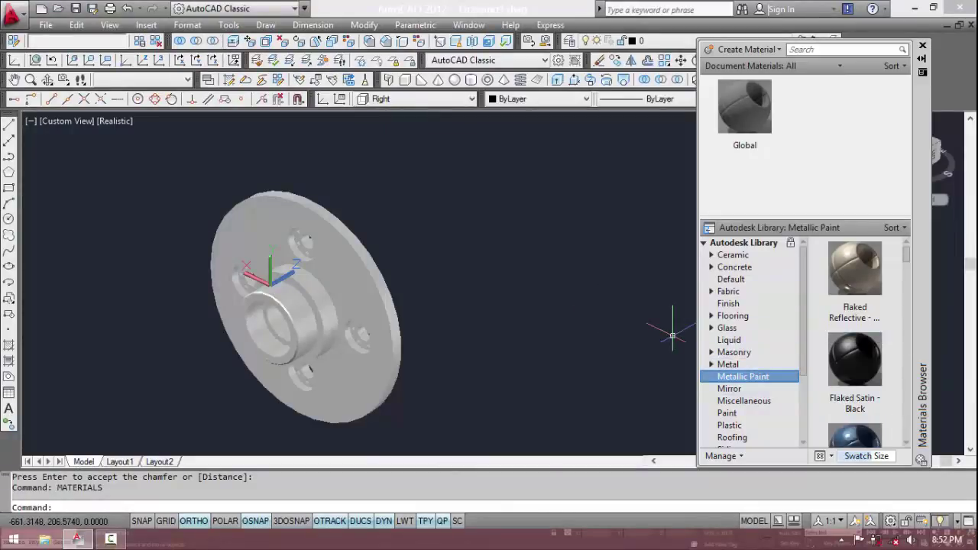
scroll(855, 343, down, 1)
scroll(855, 344, down, 1)
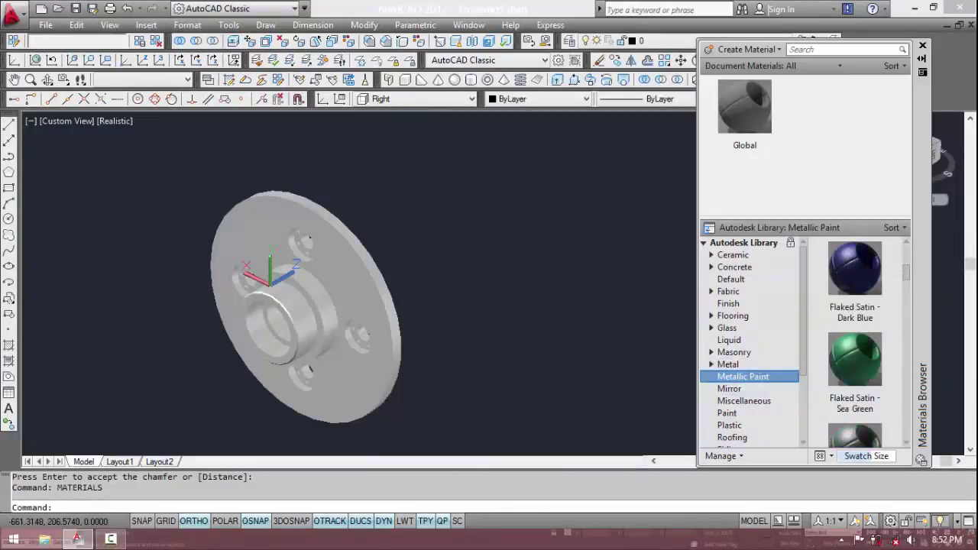
scroll(855, 344, down, 1)
scroll(855, 344, down, 1)
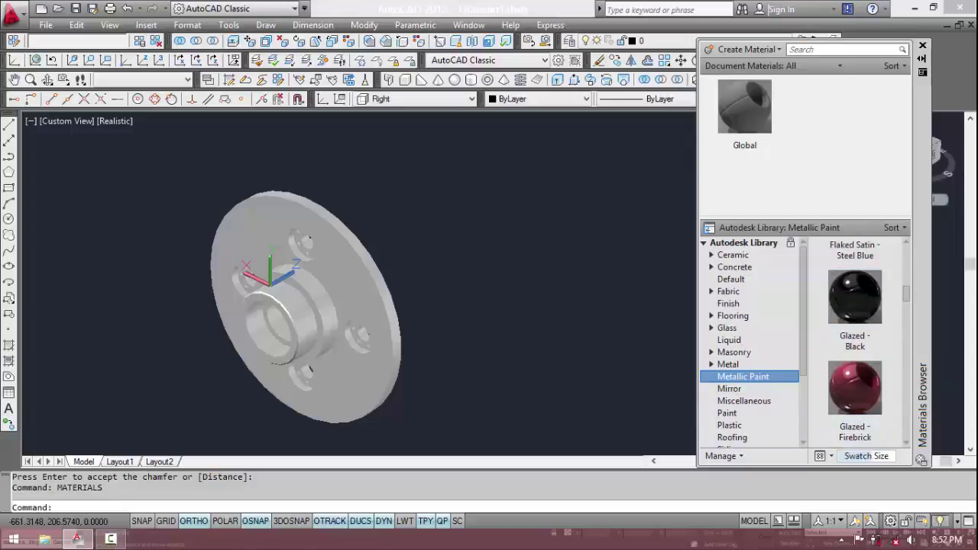
click(309, 368)
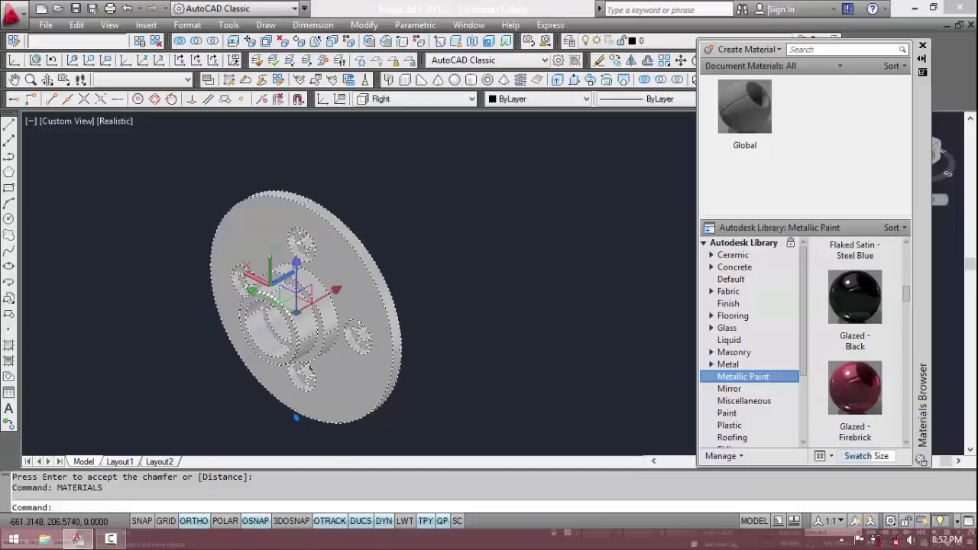
drag(855, 387, 273, 295)
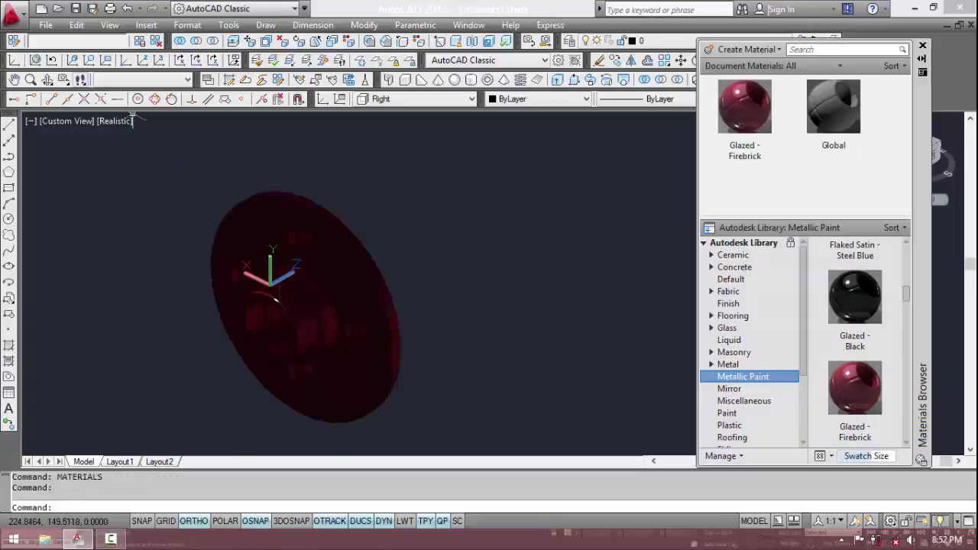
click(47, 80)
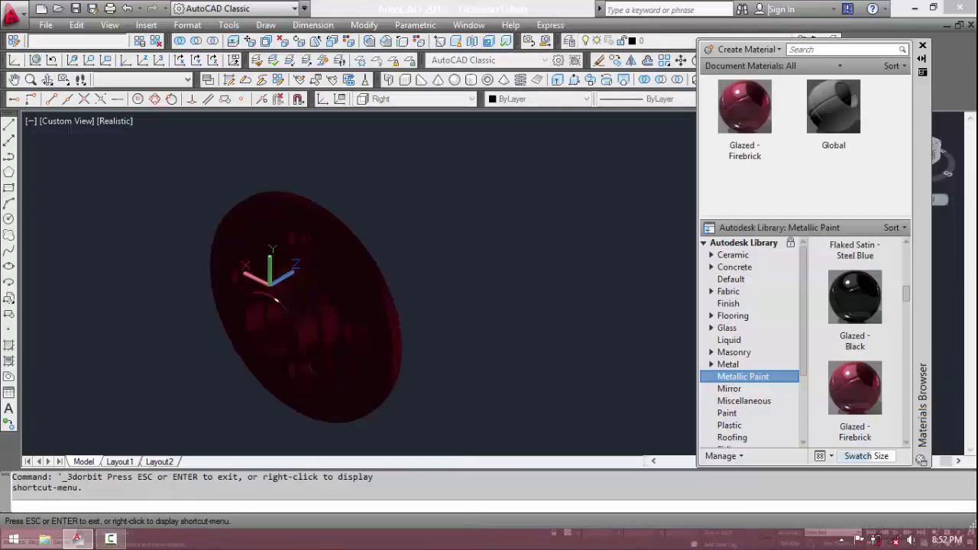
mouse_move(276, 299)
mouse_down()
mouse_move(380, 269)
mouse_move(379, 298)
mouse_move(428, 298)
mouse_up()
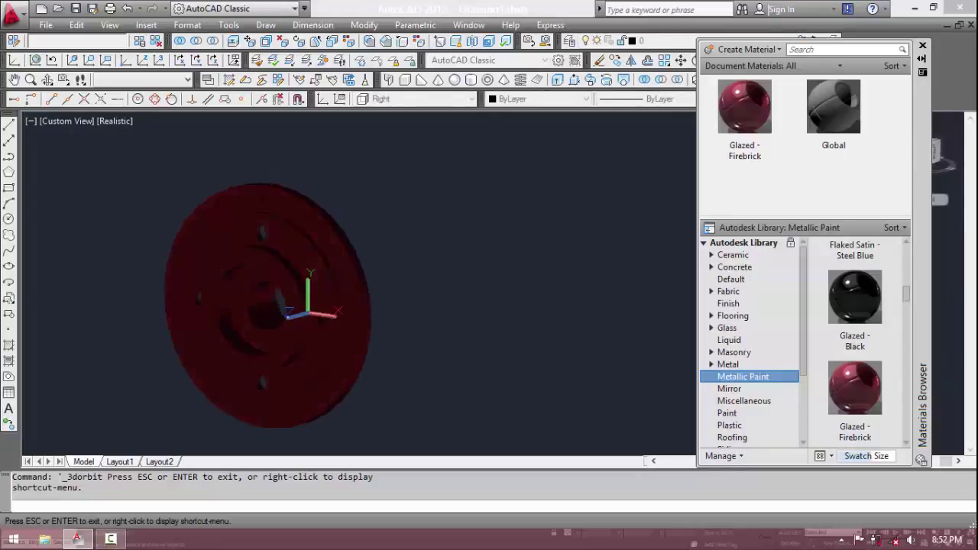
Step: Exit 3D Orbit and close the Materials Browser, leaving the red flange in the full drawing area
right_click(429, 172)
click(459, 181)
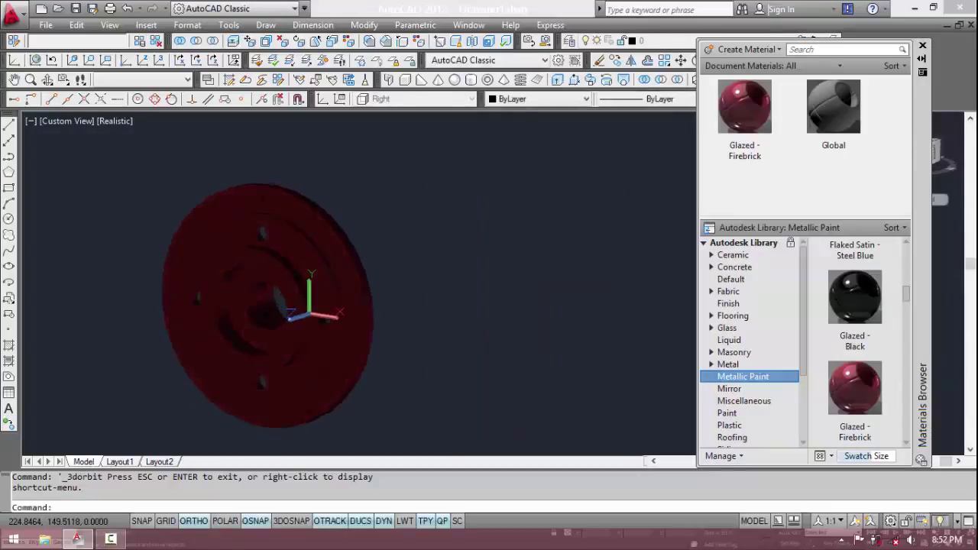
click(922, 45)
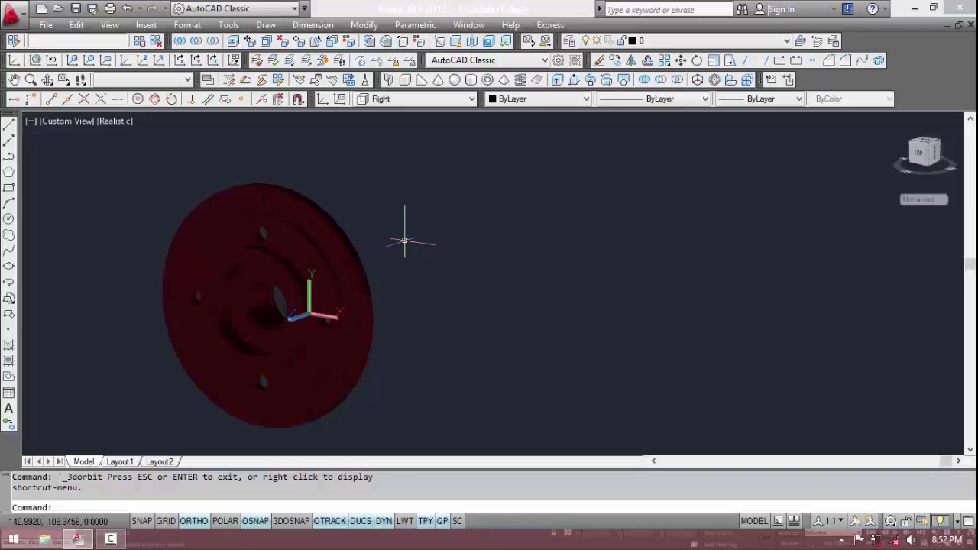
text(view)
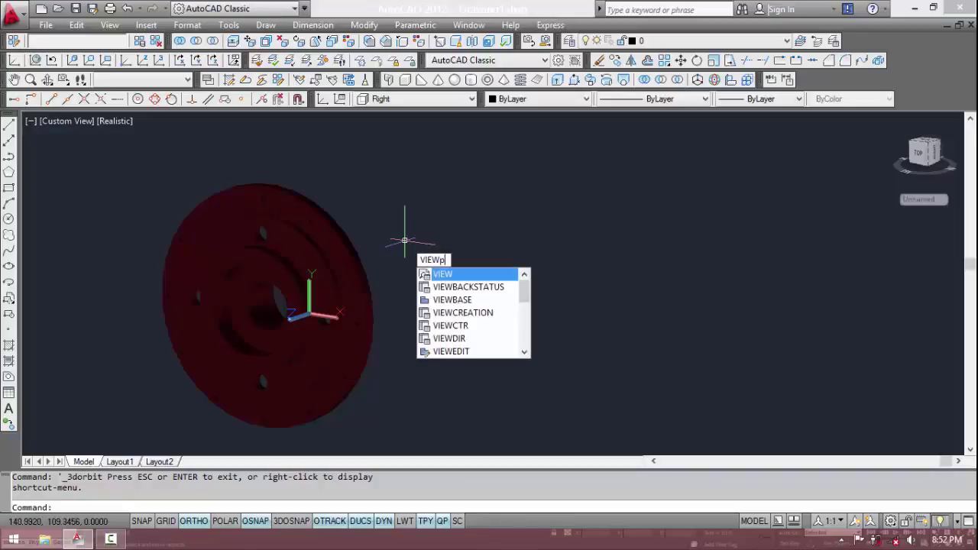
text(ports)
Step: Divide the drawing area into four equal viewports with the VIEWPORTS command
key(Return)
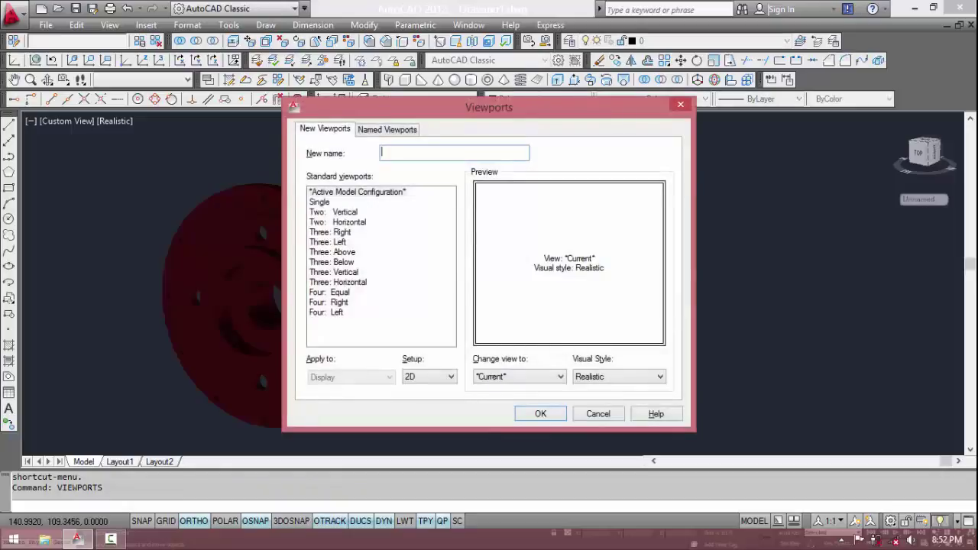
click(329, 292)
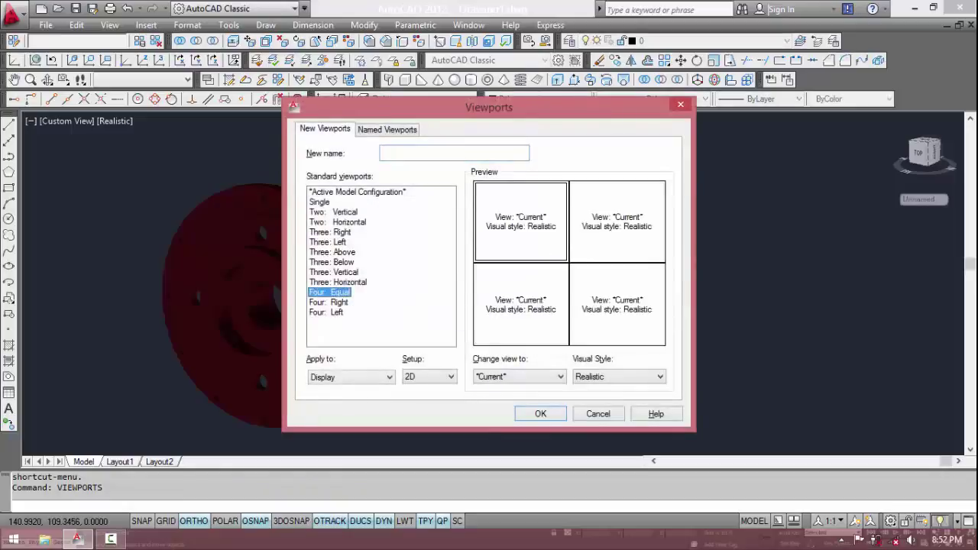
key(Down)
key(Down)
key(Up)
key(Up)
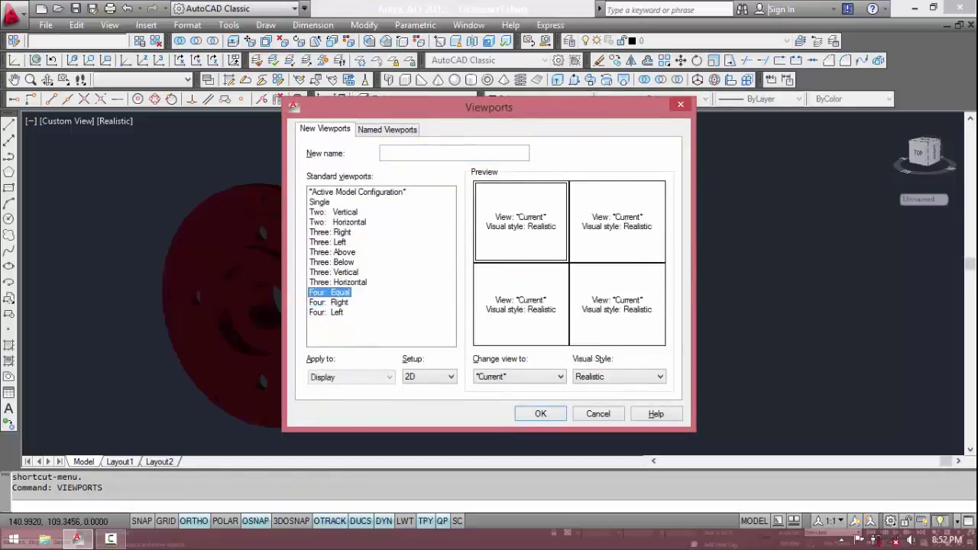
click(540, 413)
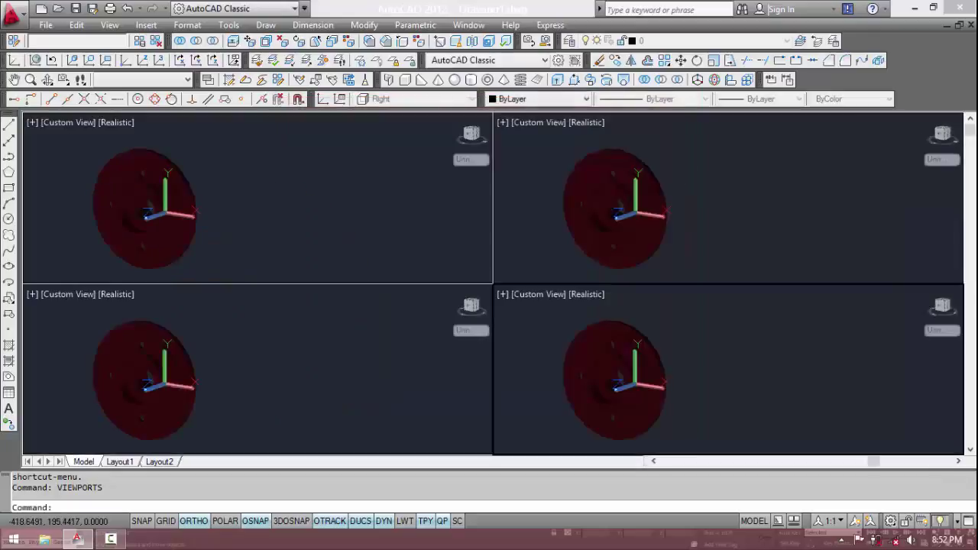
Step: In the top-left viewport, orbit the red flange horizontally until its face and hub bore point toward the viewer
click(69, 131)
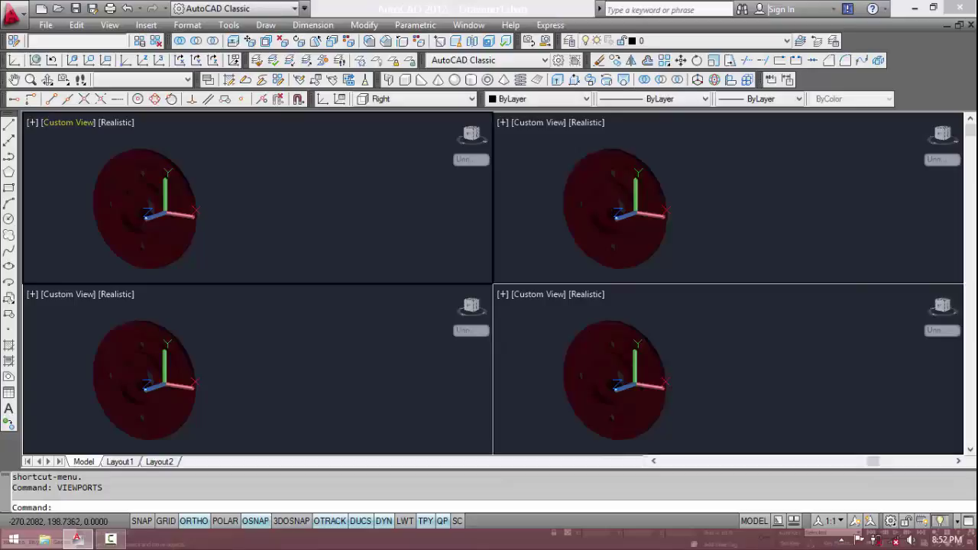
click(68, 124)
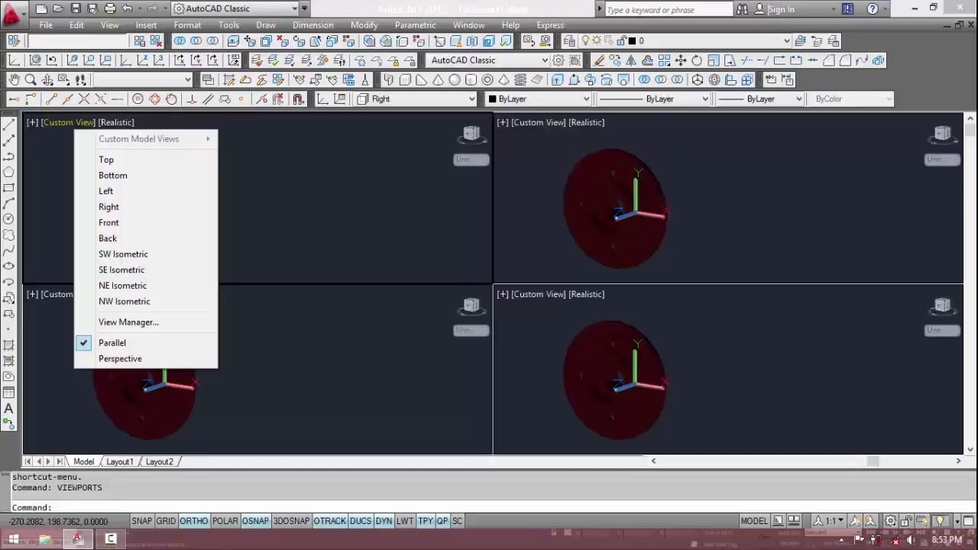
click(237, 136)
click(235, 131)
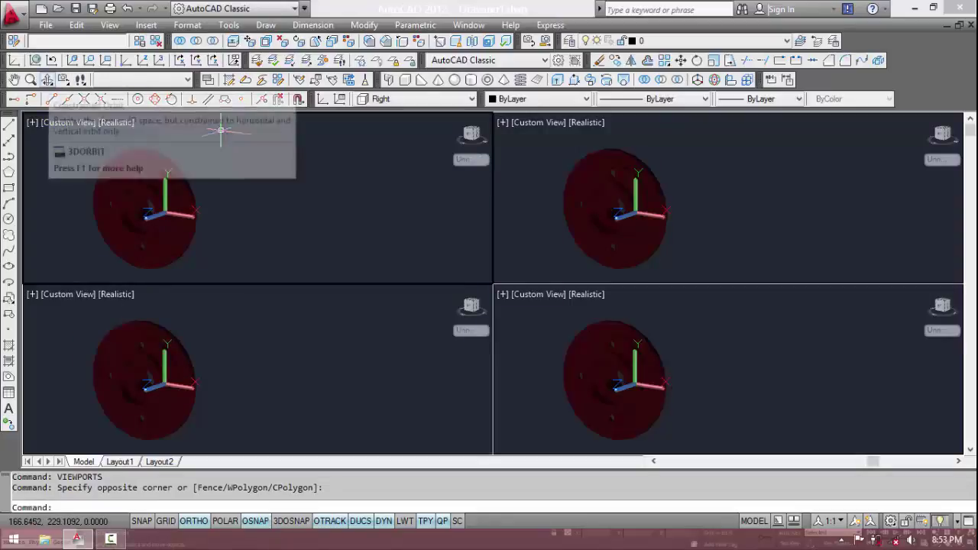
click(48, 80)
drag(229, 199, 382, 200)
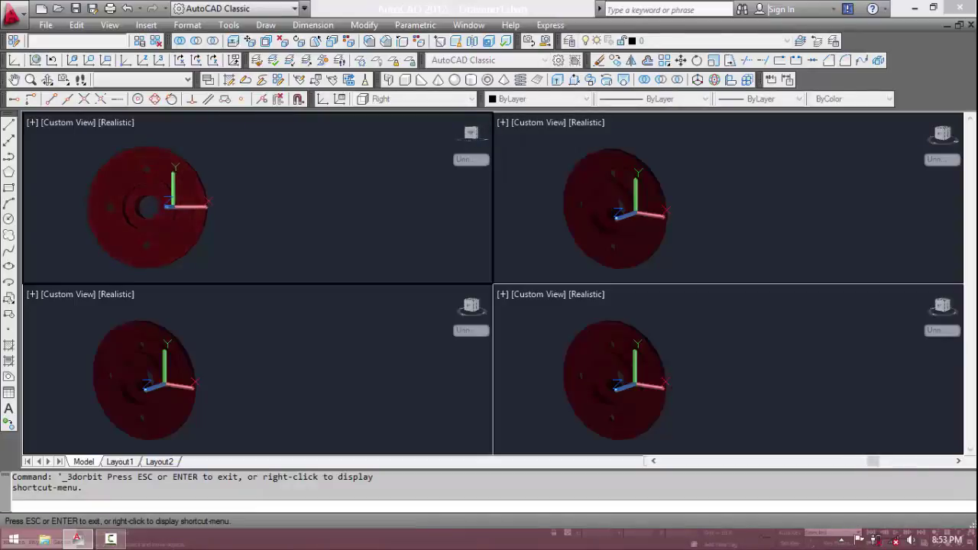
right_click(229, 164)
click(252, 174)
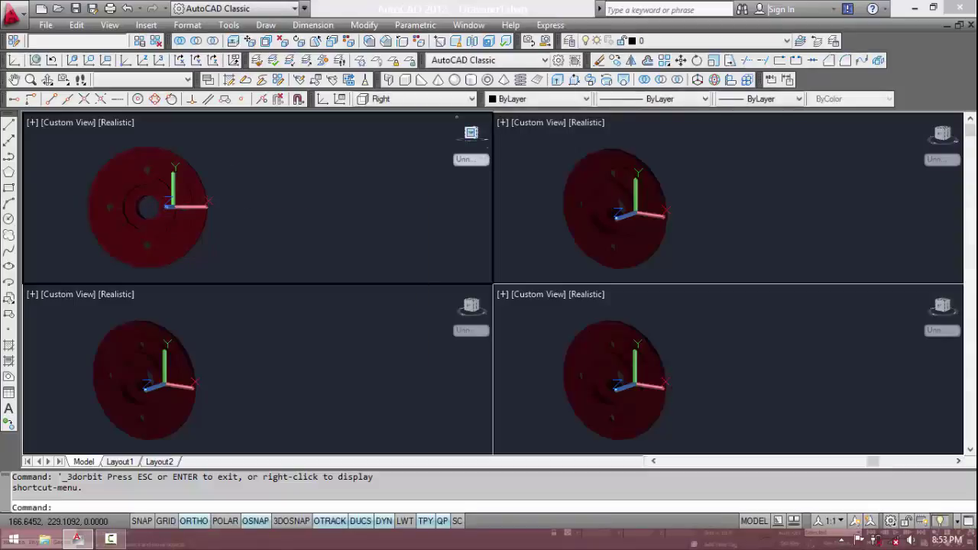
Step: Set the top-left viewport to the Right view in 2D Wireframe
click(471, 133)
click(107, 130)
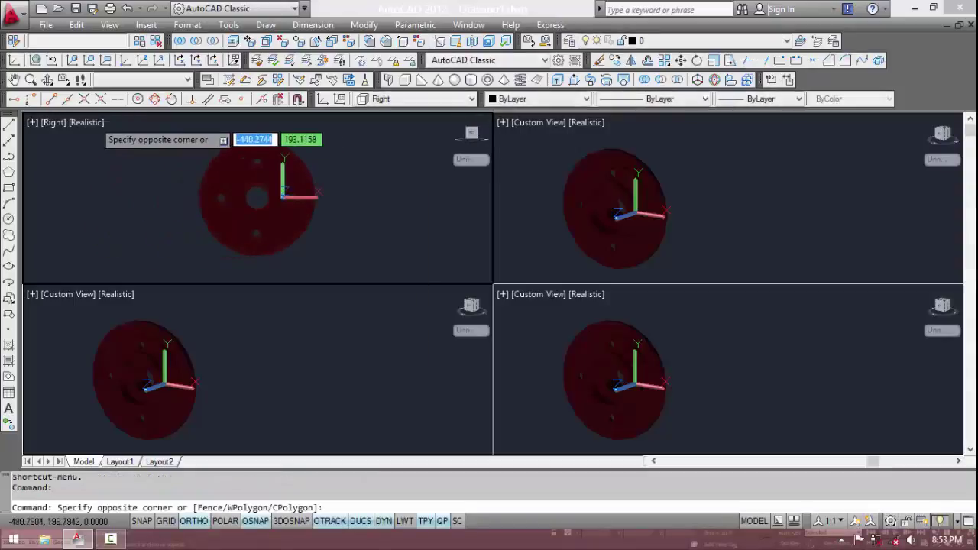
click(86, 123)
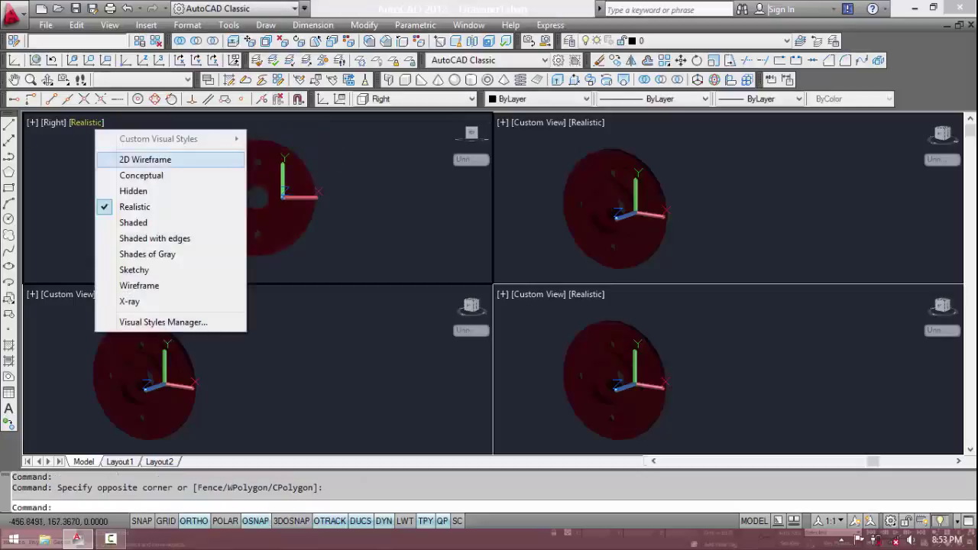
click(145, 159)
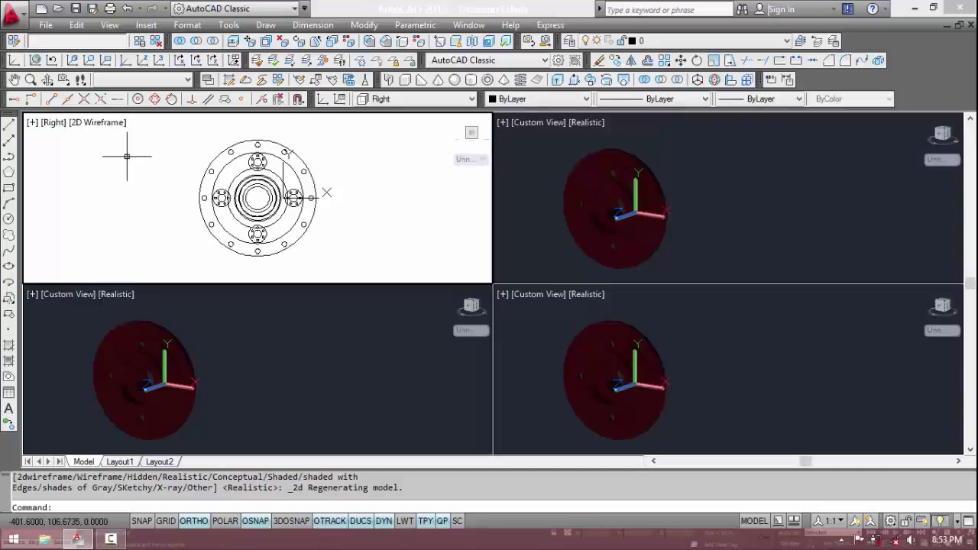
Step: Orbit the flange in the bottom-left viewport toward a side profile
click(353, 363)
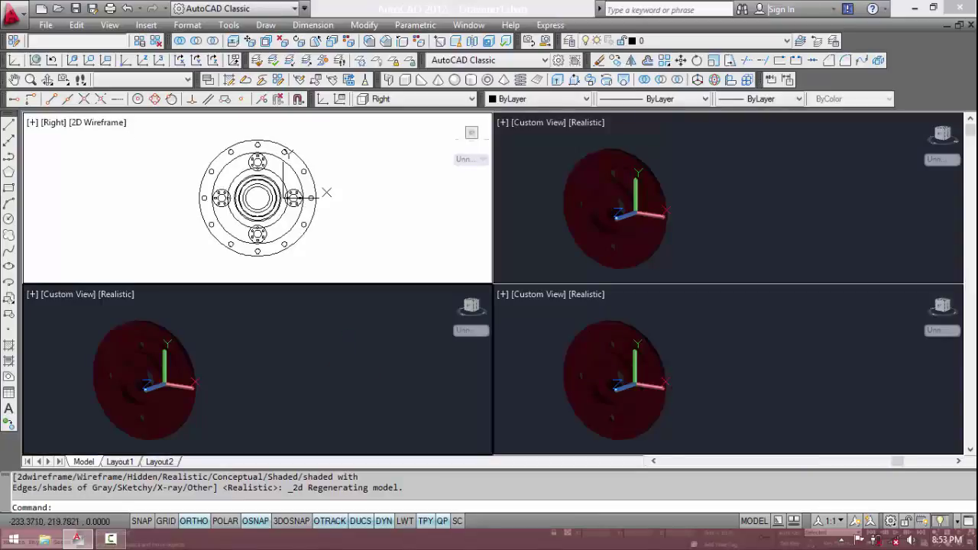
click(65, 80)
mouse_move(191, 367)
mouse_down()
mouse_move(153, 367)
mouse_move(292, 330)
mouse_up()
Step: Set the bottom-left viewport to an upright Front view in 2D Wireframe and pan the drawing
right_click(293, 330)
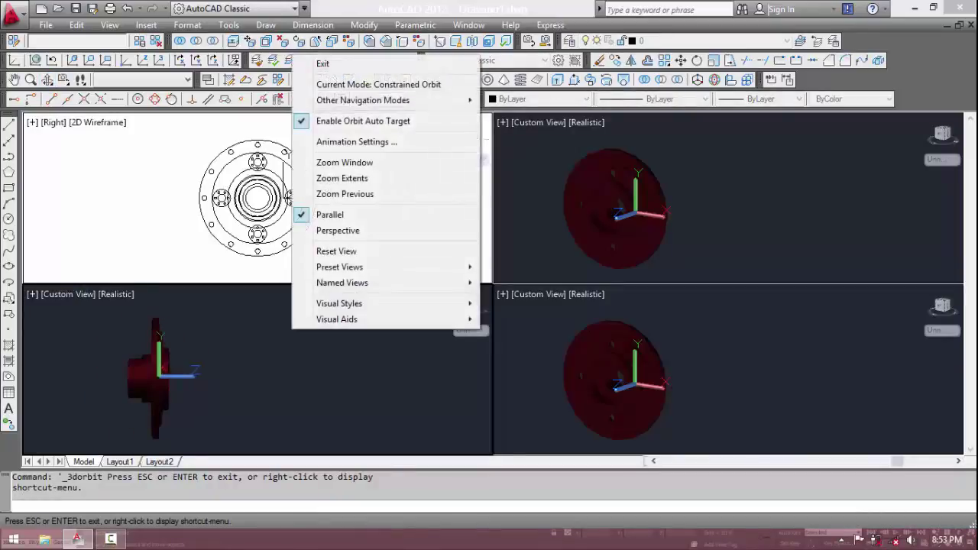
click(322, 64)
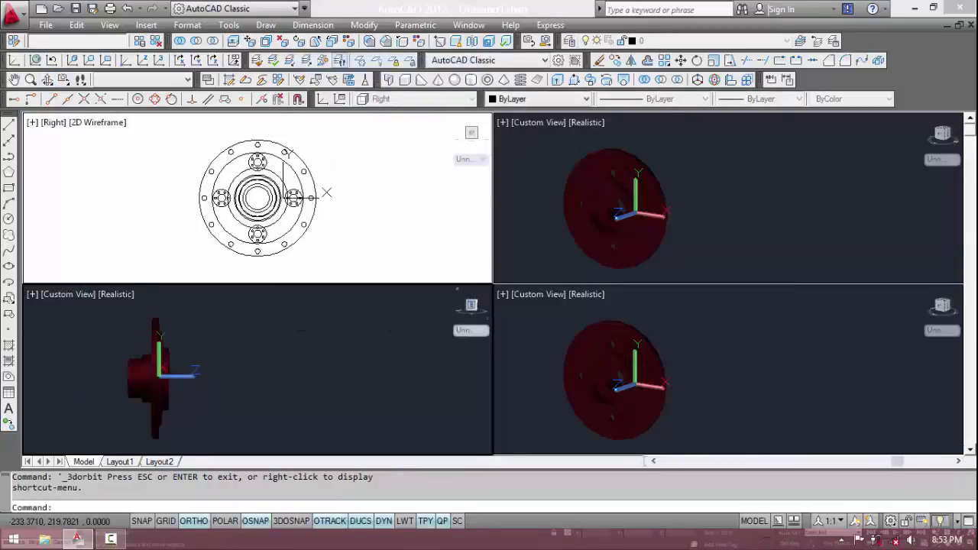
click(471, 304)
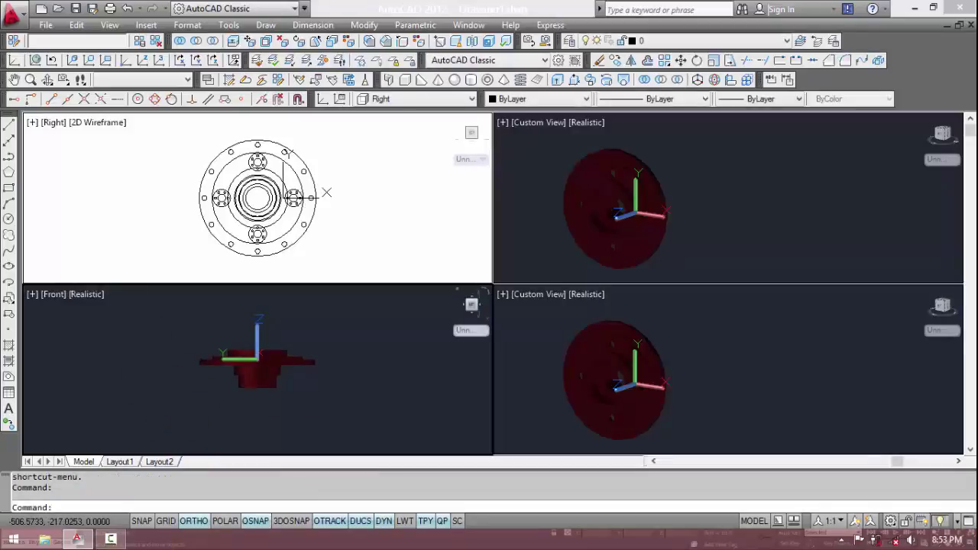
click(484, 292)
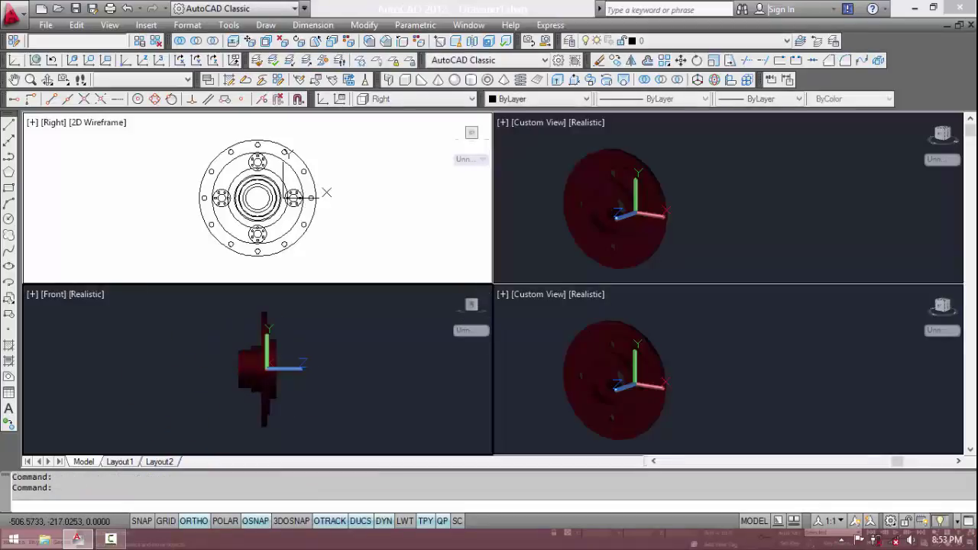
click(87, 295)
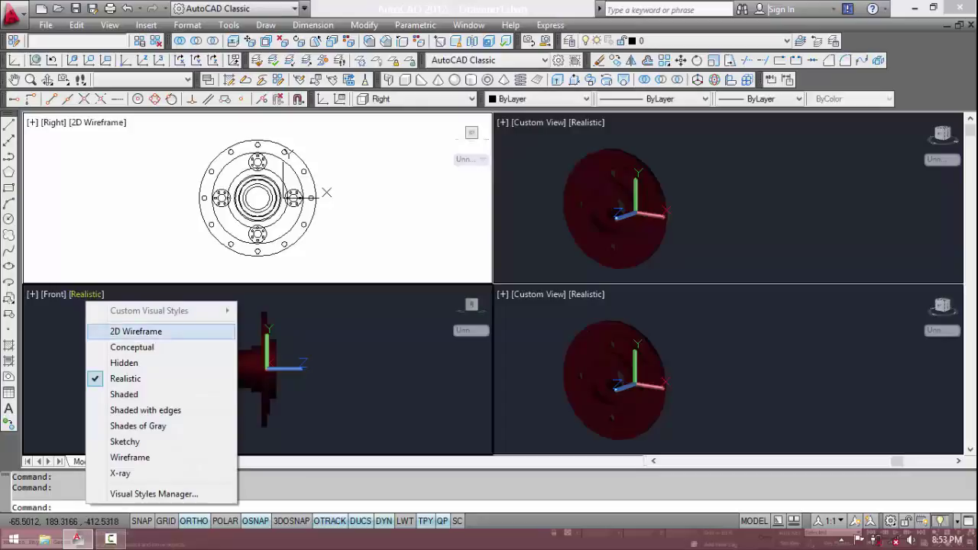
key(Escape)
click(107, 306)
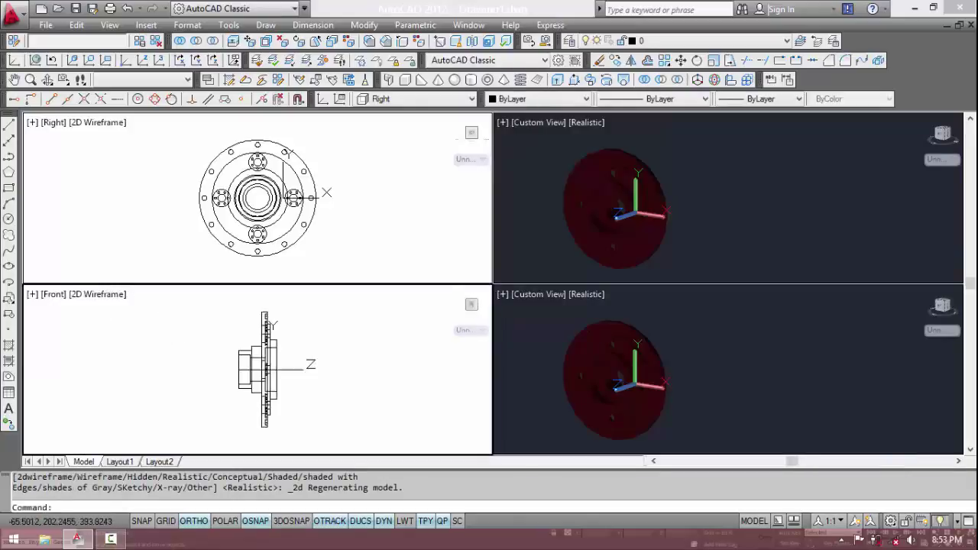
drag(792, 461, 802, 461)
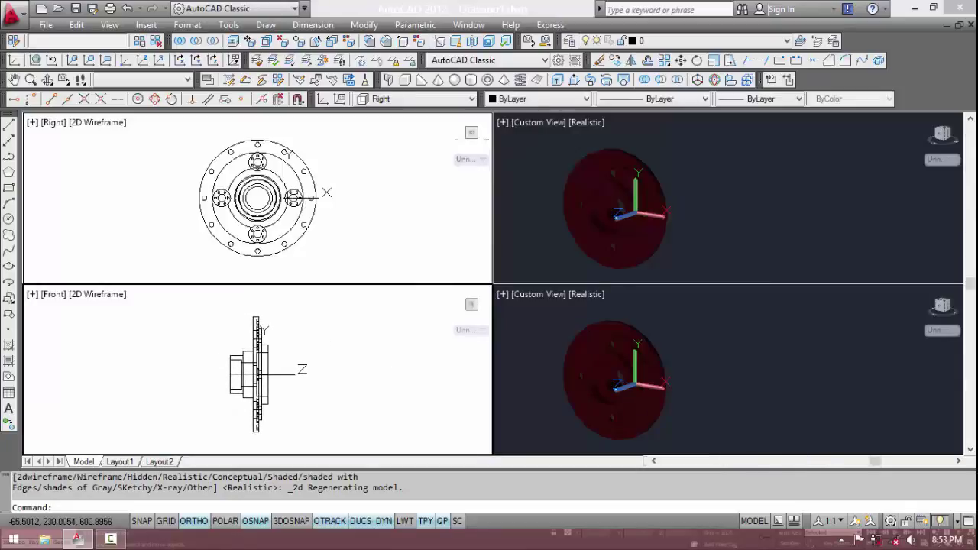
drag(802, 461, 875, 461)
click(544, 218)
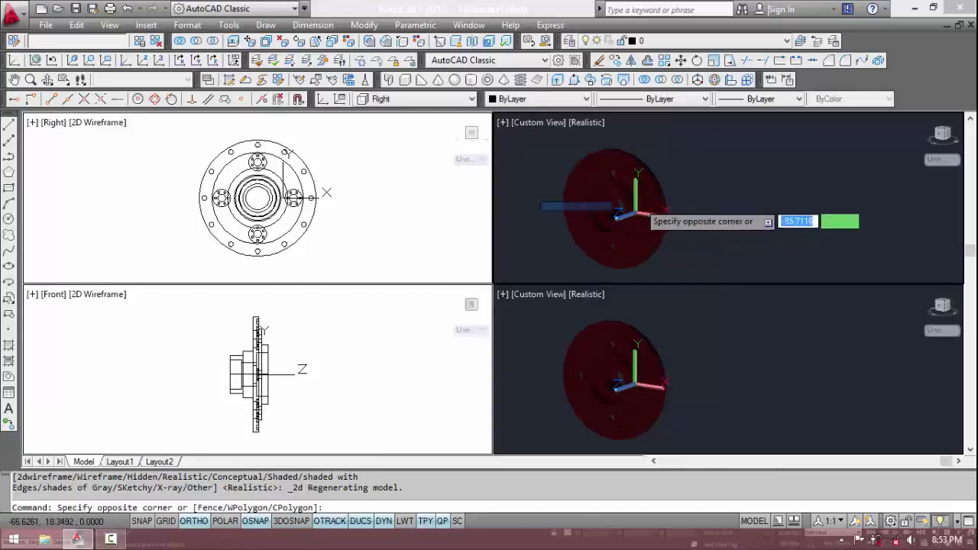
Step: Zoom in and pan the flange in the top-right viewport to the right
click(495, 217)
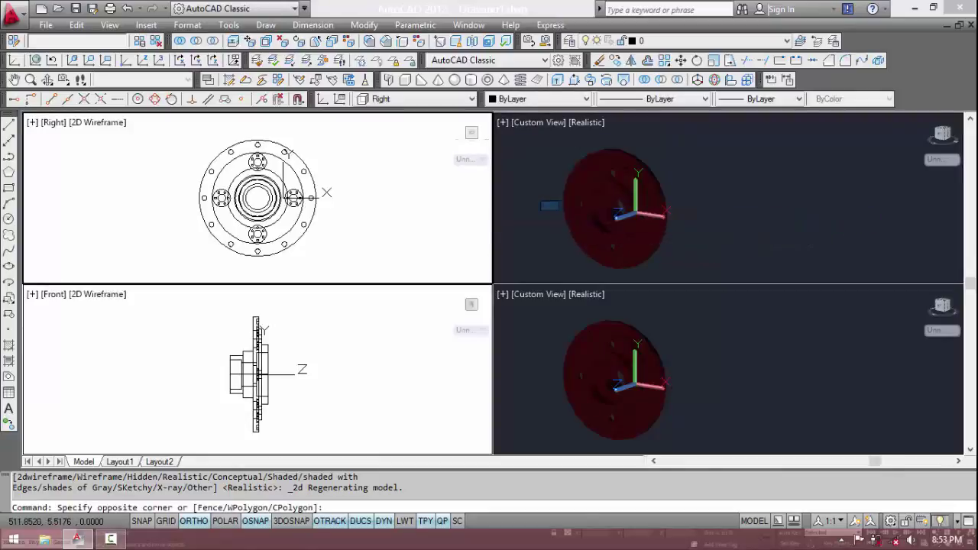
mouse_move(521, 196)
middle_down()
mouse_move(595, 193)
mouse_move(627, 207)
middle_up()
scroll(655, 204, up, 1)
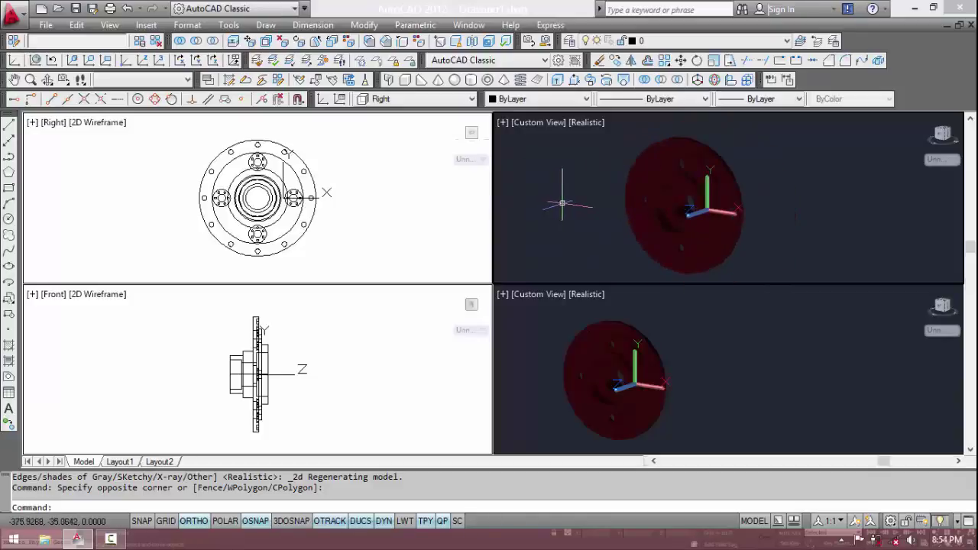
middle_drag(563, 203, 605, 206)
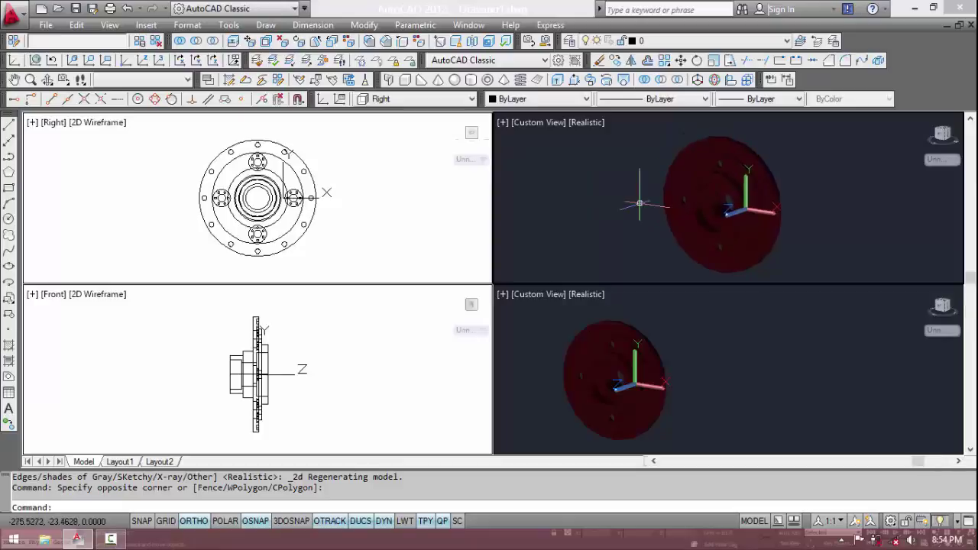
Step: Pan the bottom-right flange right and orbit it about its vertical axis into a tilted view
click(535, 339)
click(536, 336)
click(538, 335)
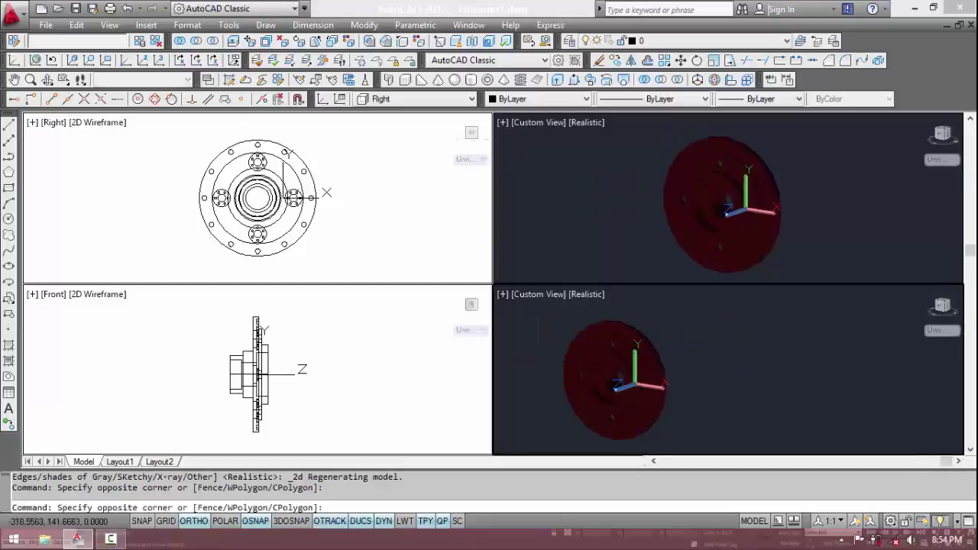
middle_drag(614, 380, 720, 375)
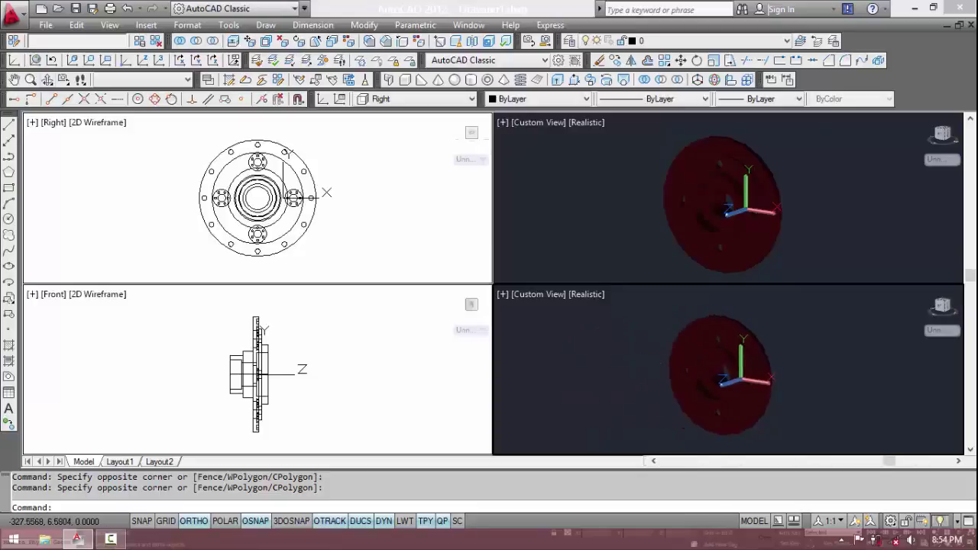
drag(722, 374, 649, 374)
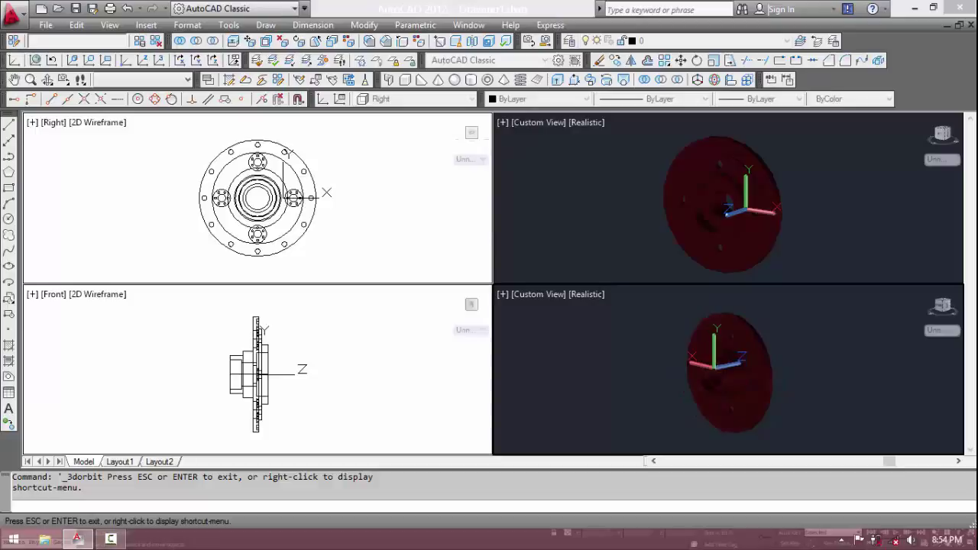
drag(650, 375, 732, 378)
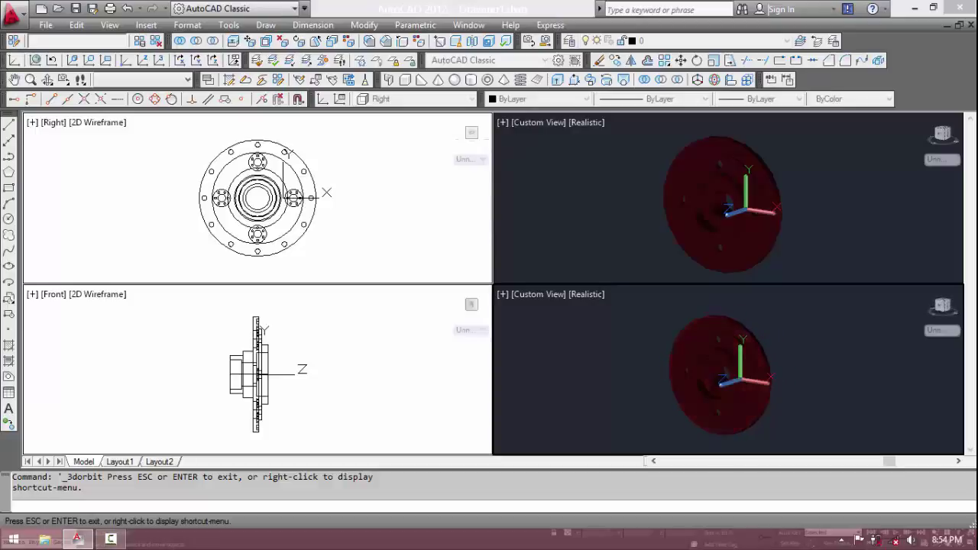
right_click(581, 182)
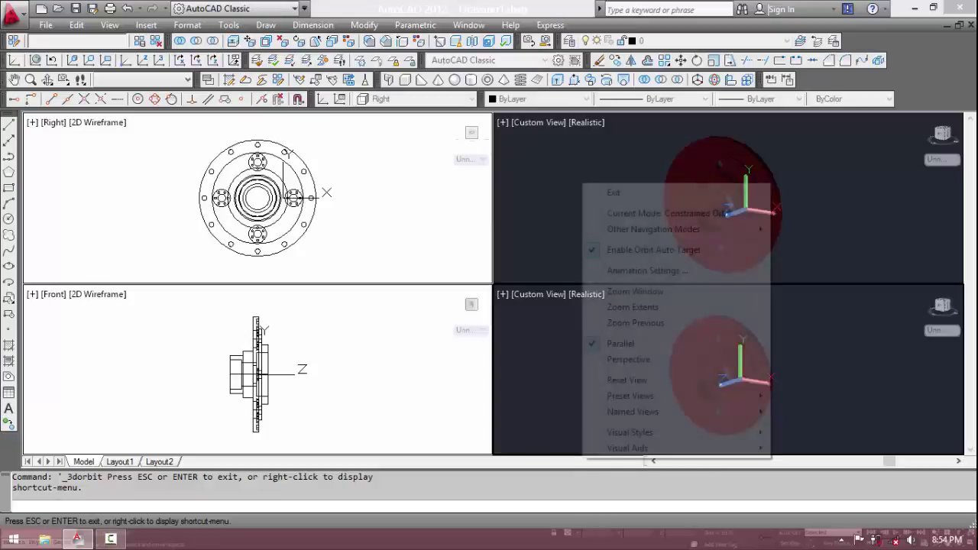
click(592, 189)
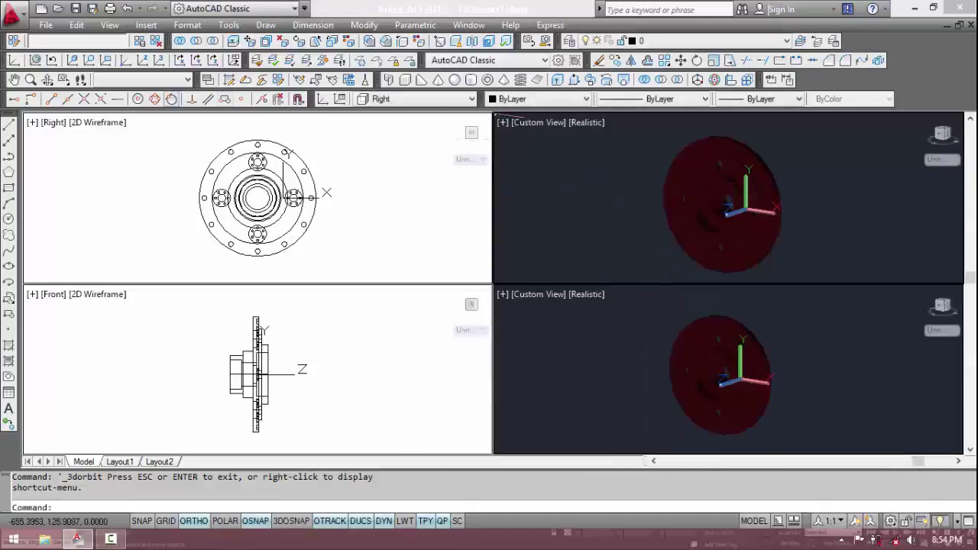
Step: Orbit the top-right flange about its vertical axis into a tilted Custom View
key(Return)
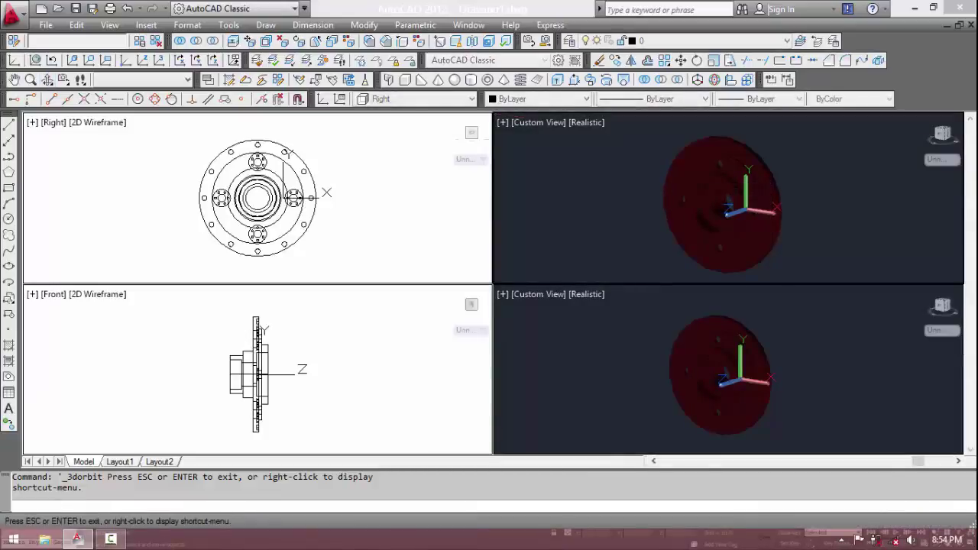
drag(688, 202, 764, 202)
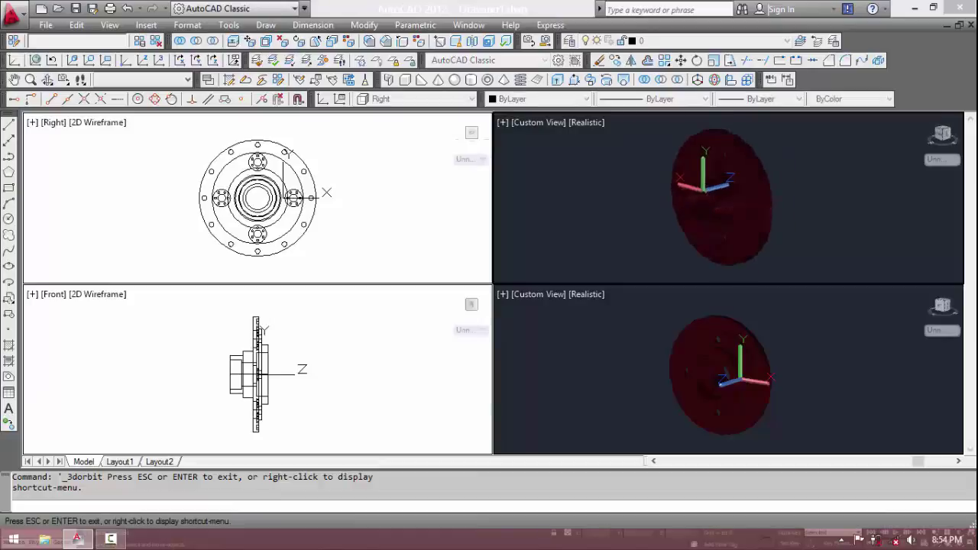
right_click(625, 169)
click(641, 180)
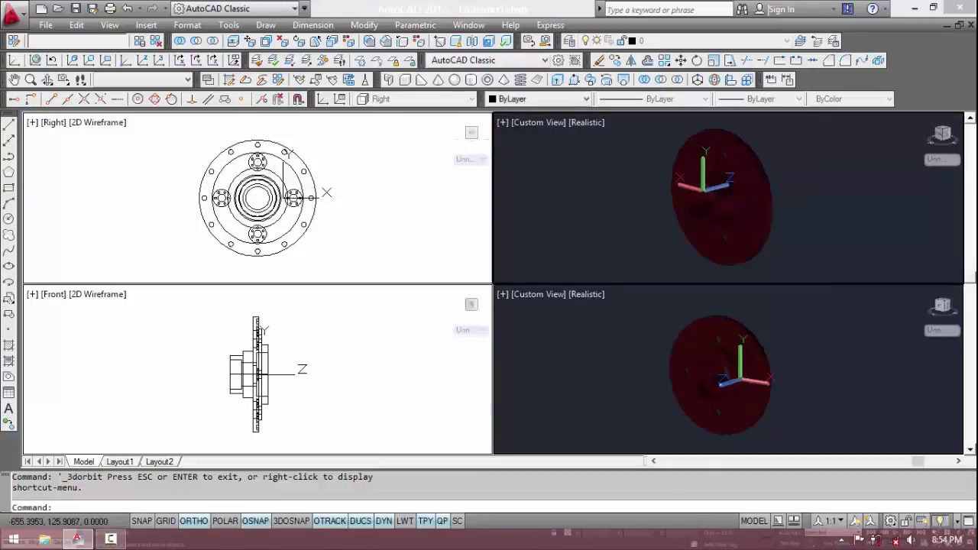
click(107, 229)
click(99, 225)
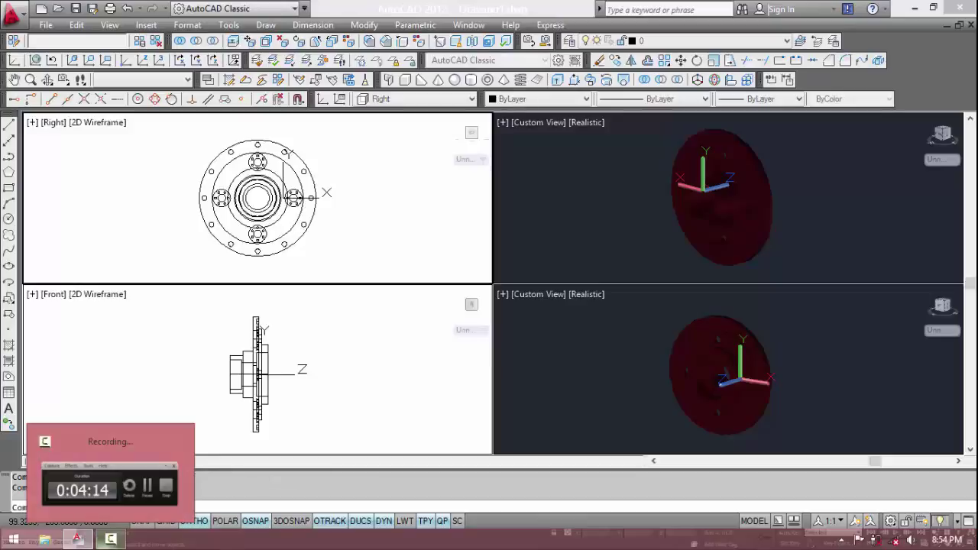
Step: Save the four-viewport flange drawing as a DWG in the Gambar Teknik Mesin Autocad folder
key(ctrl+s)
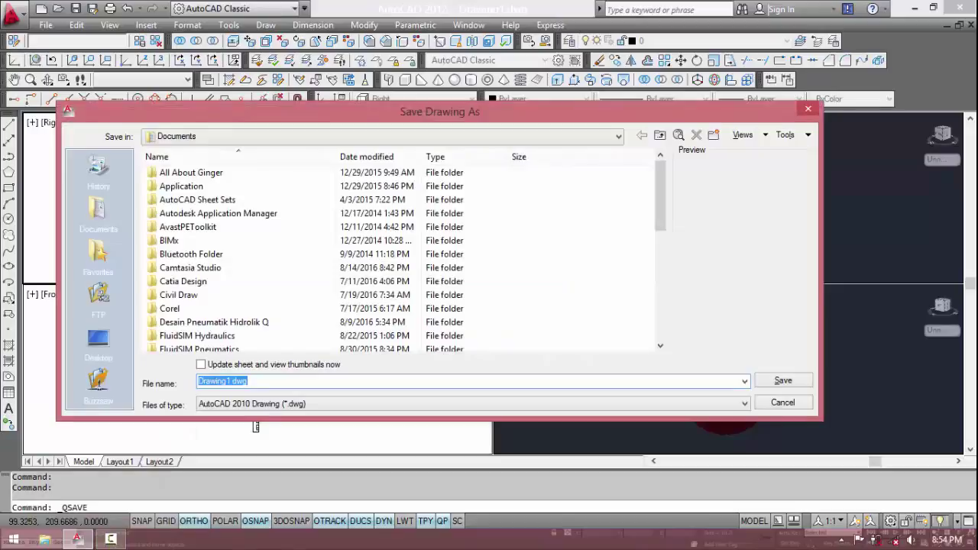
scroll(305, 260, down, 1)
click(264, 321)
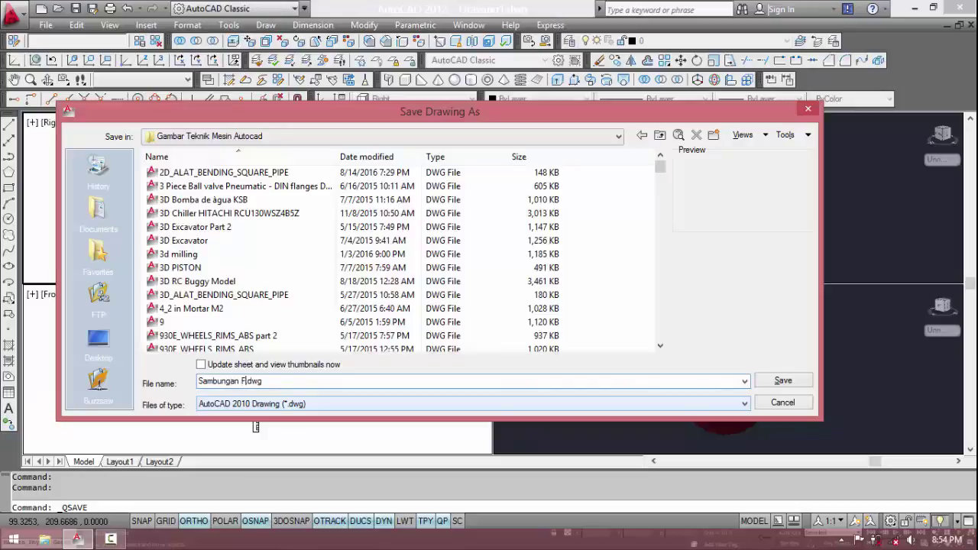
key(Return)
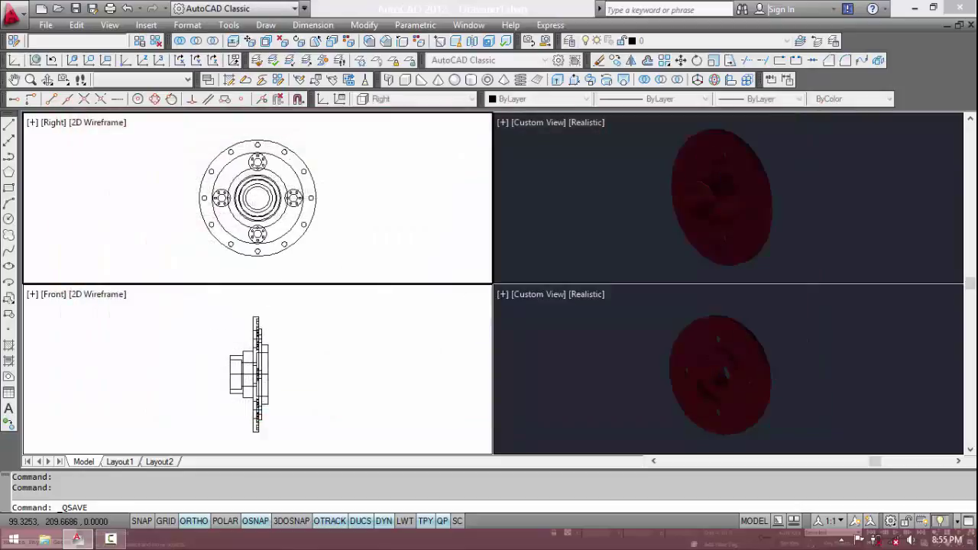